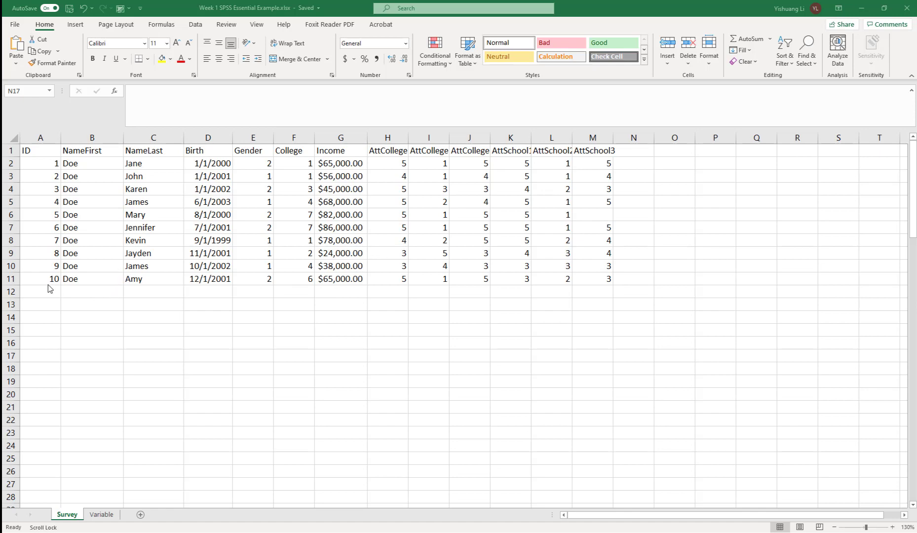
Review the variable descriptions and value codes on the Variable worksheet and close the workbook.
click(99, 518)
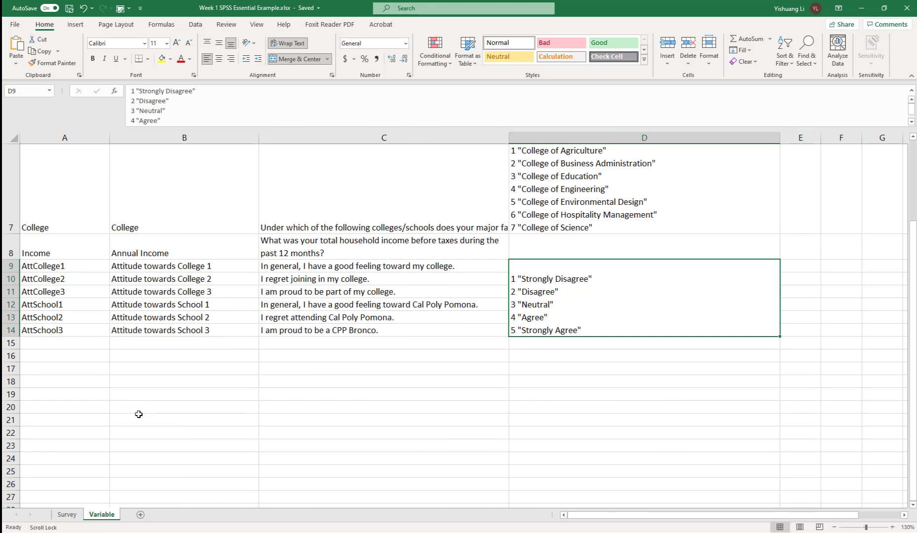
click(118, 408)
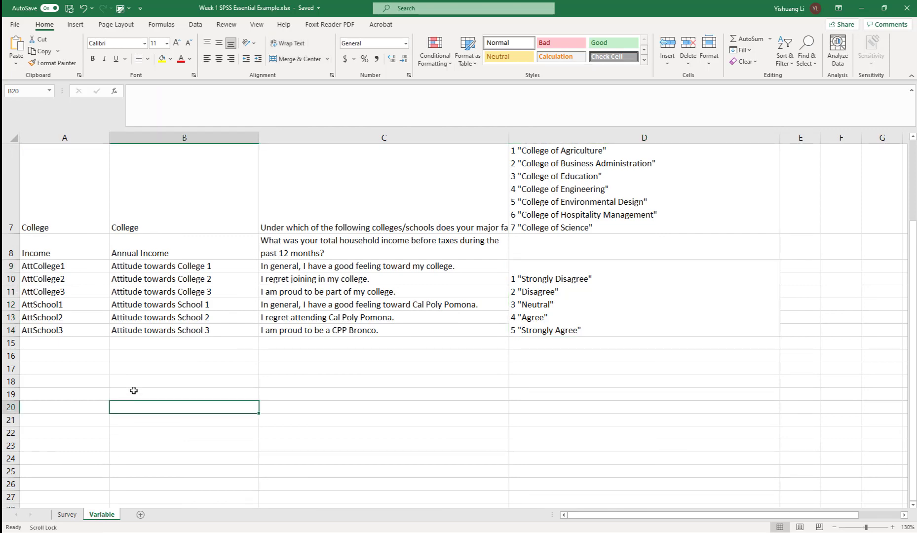
click(144, 366)
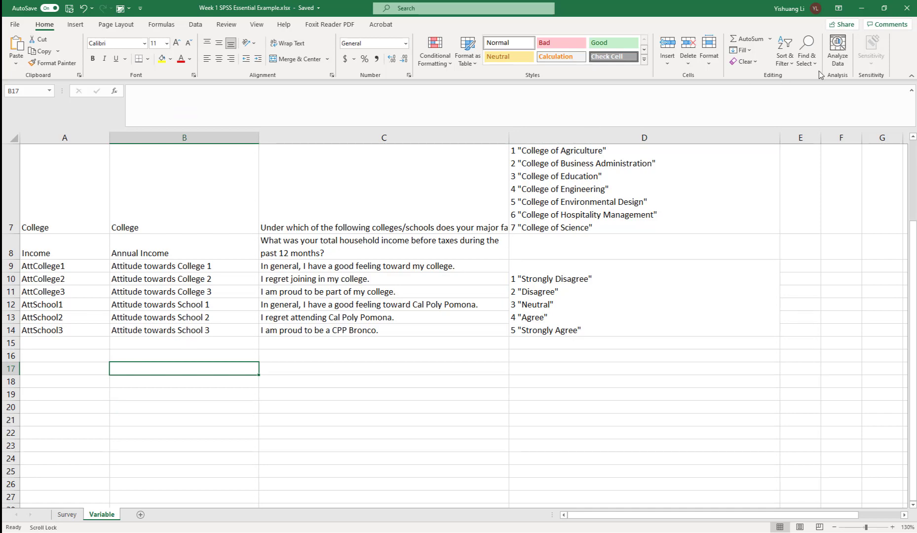
click(911, 7)
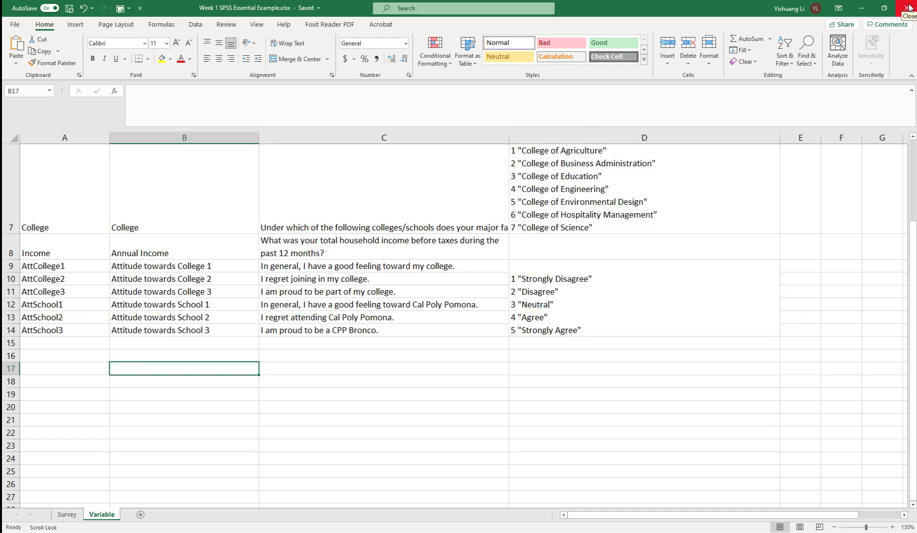
Find and launch IBM SPSS Statistics 27.
key(super)
text(s)
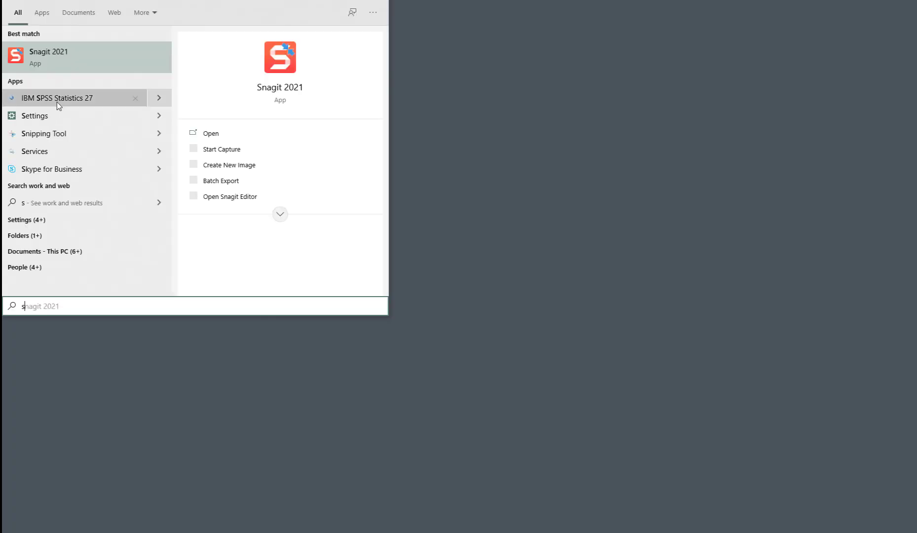
text(pss)
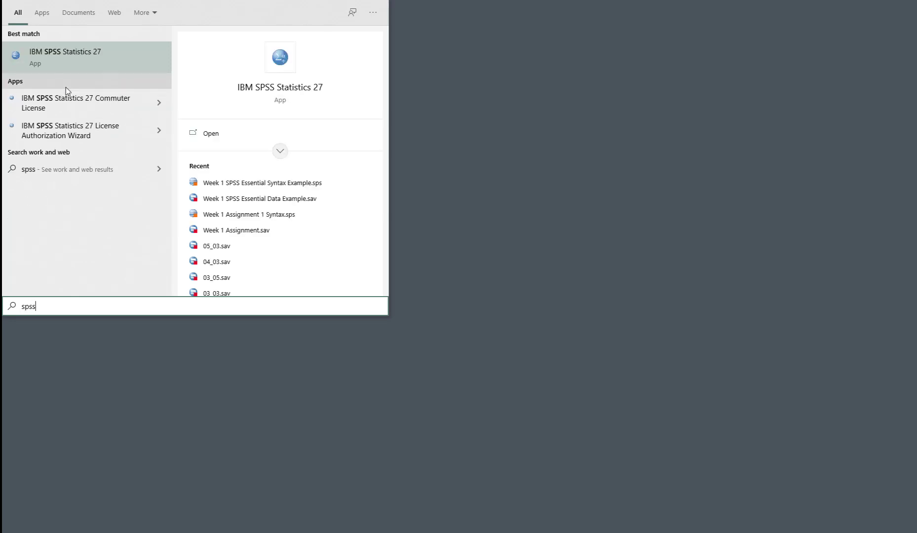
key(Return)
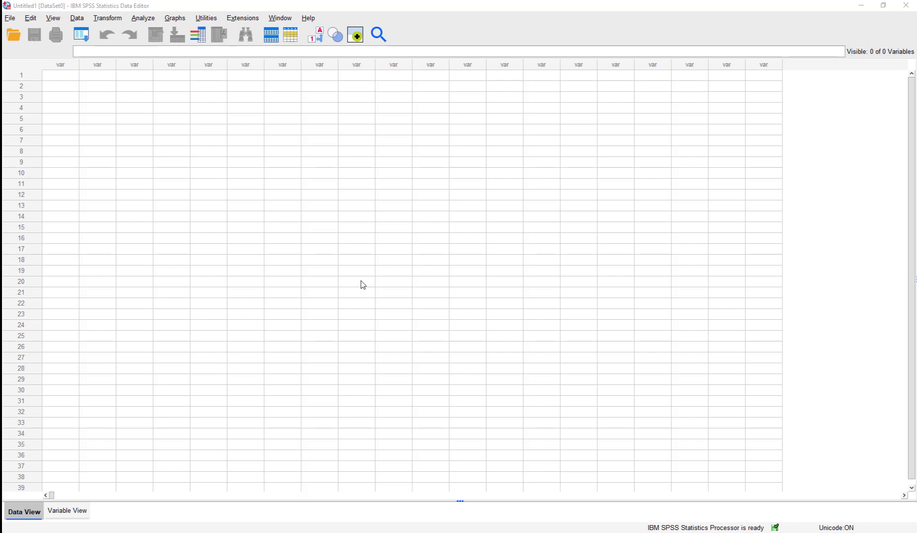
Import the Survey worksheet of Week 1 SPSS Essential Example.xlsx, reading variable names from the first row of data.
click(15, 19)
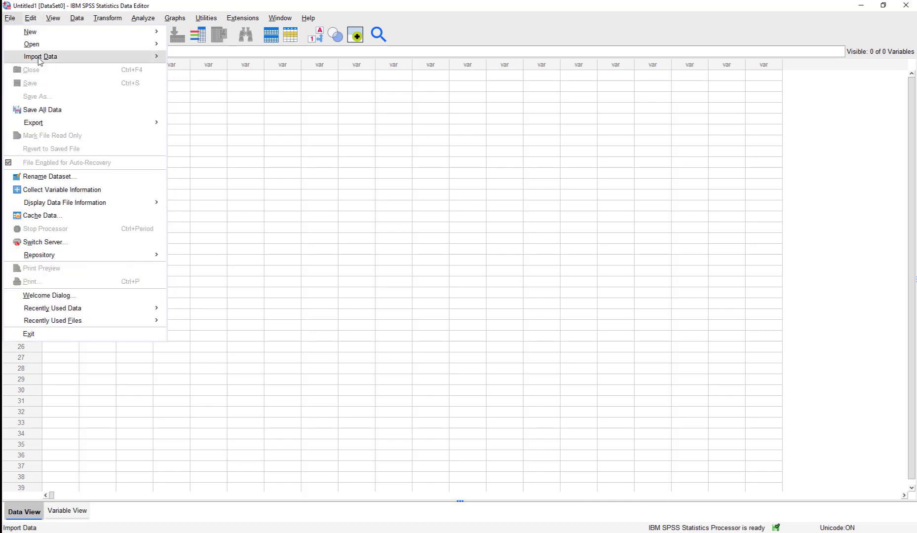
mouse_move(148, 56)
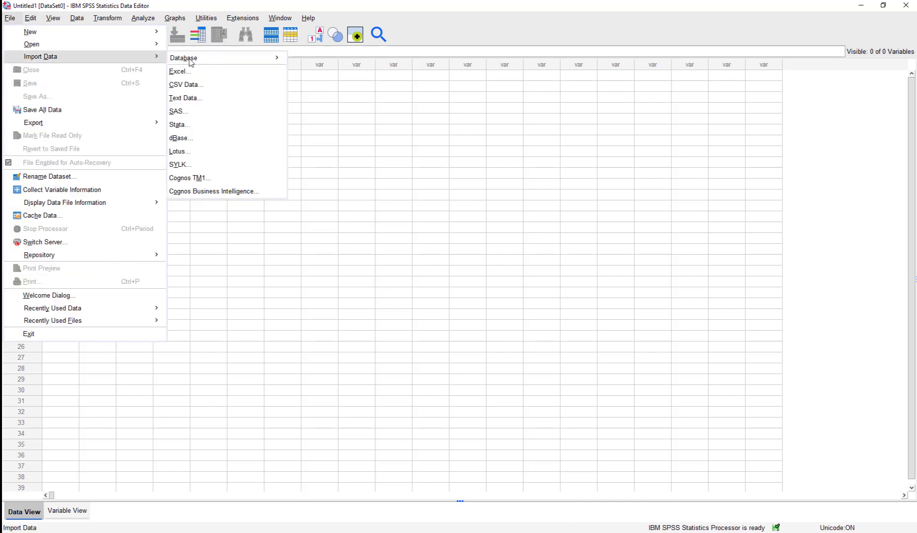
click(251, 72)
drag(591, 104, 467, 169)
click(511, 205)
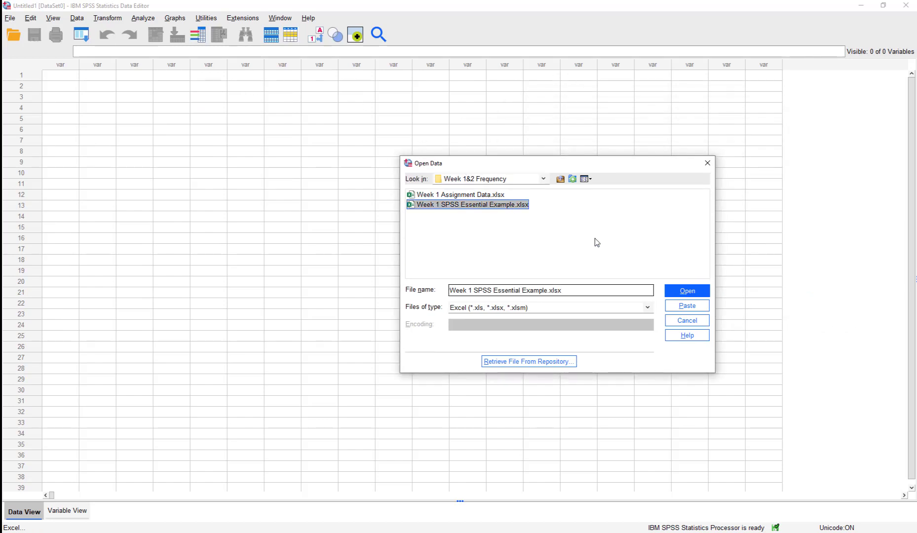
click(684, 290)
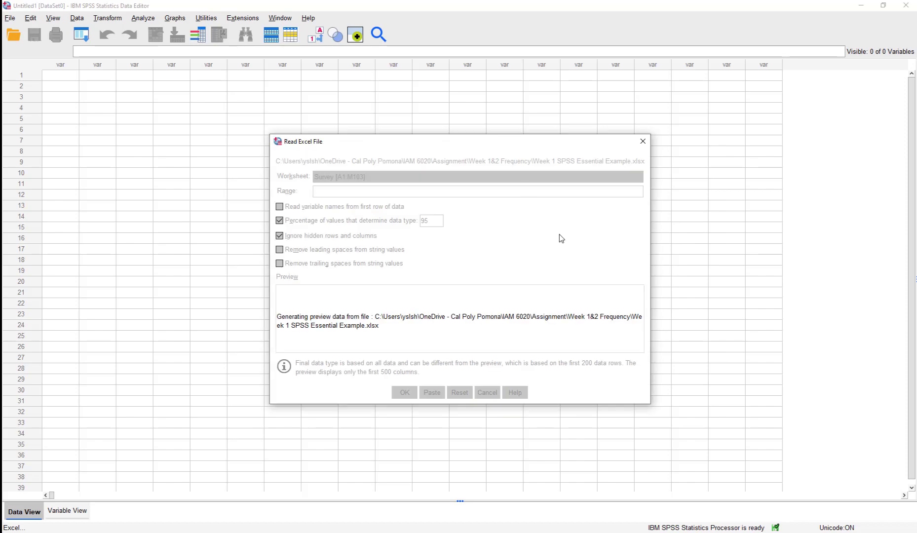
drag(408, 145, 588, 84)
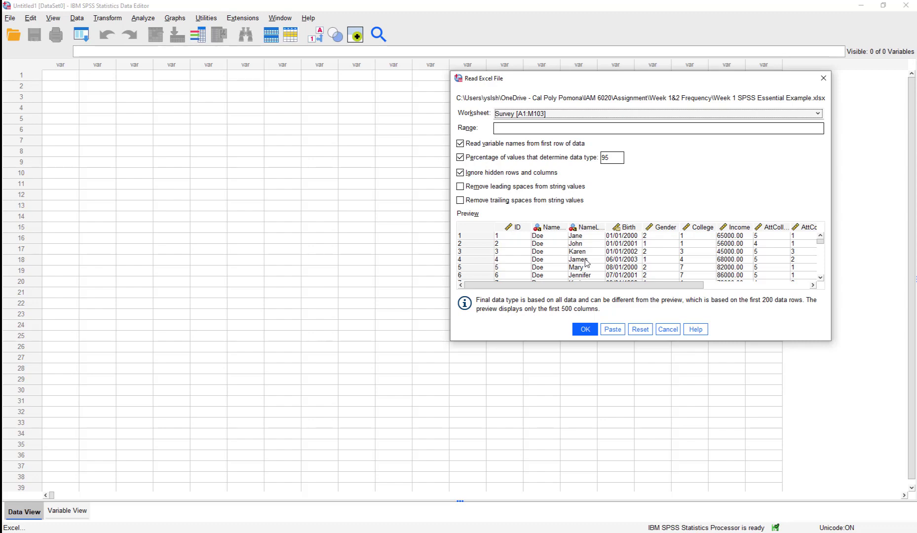
click(585, 329)
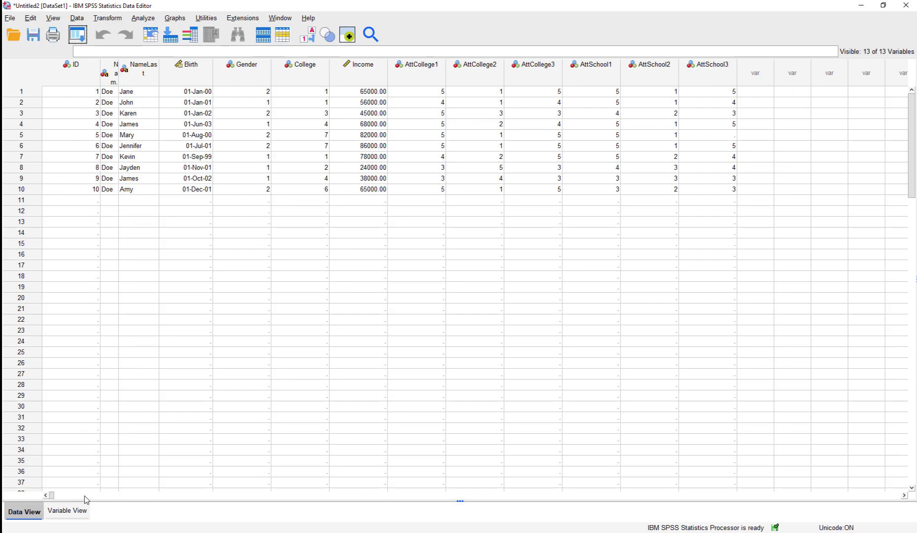
Show the imported variables' definitions and reopen Week 1 SPSS Essential Example.xlsx full screen at its Variable worksheet.
click(67, 511)
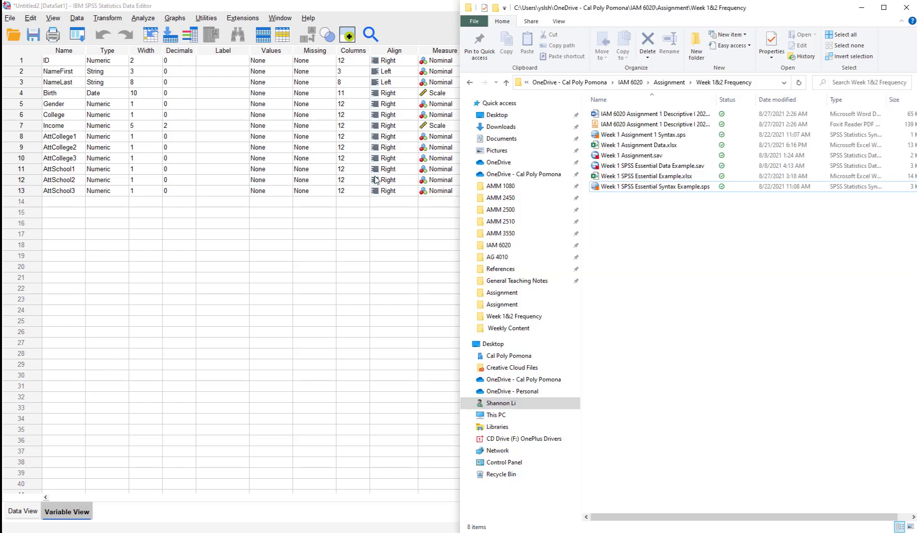
double_click(666, 178)
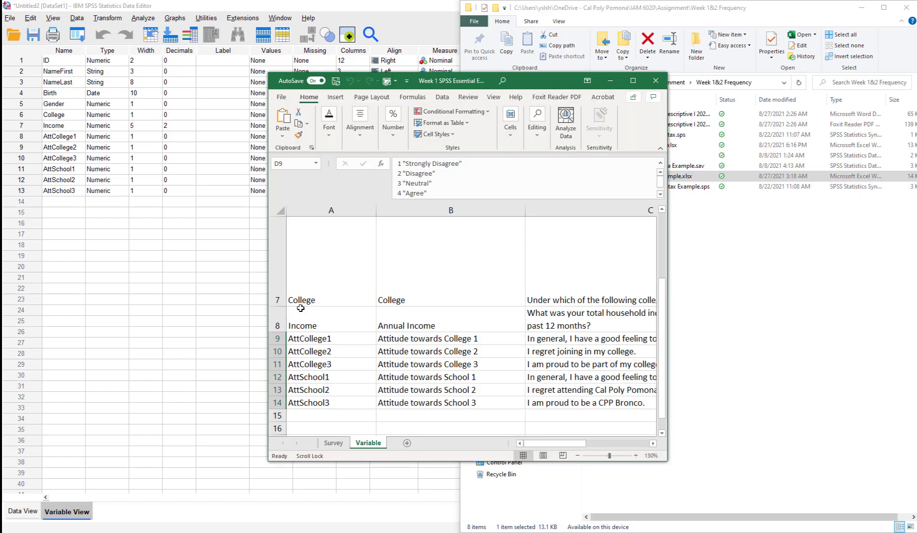
drag(461, 80, 423, 2)
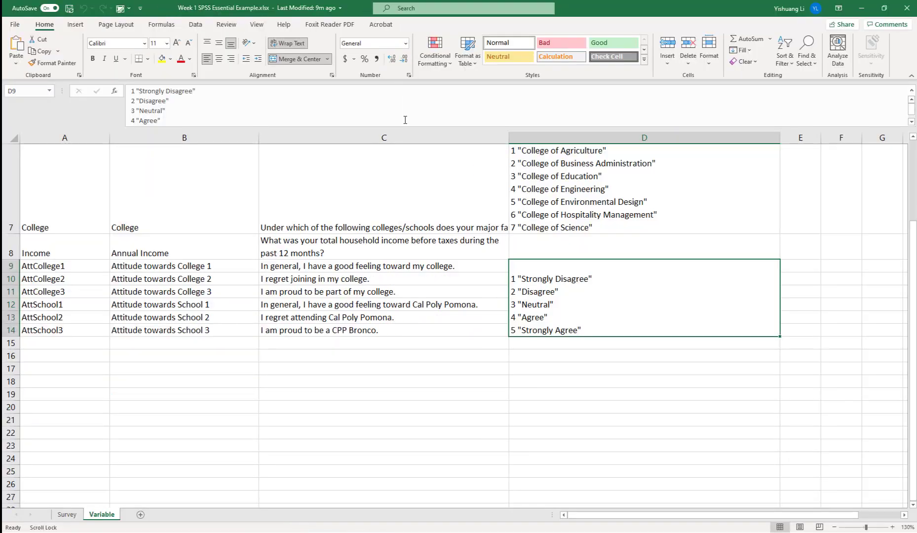
click(548, 398)
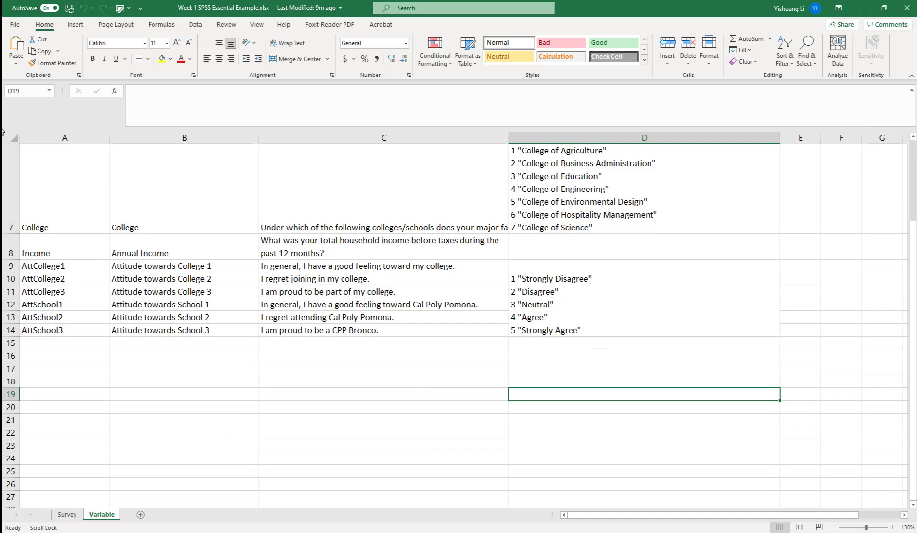
Switch back to SPSS, review the imported data rows and return to the variable definitions.
key(alt+Tab)
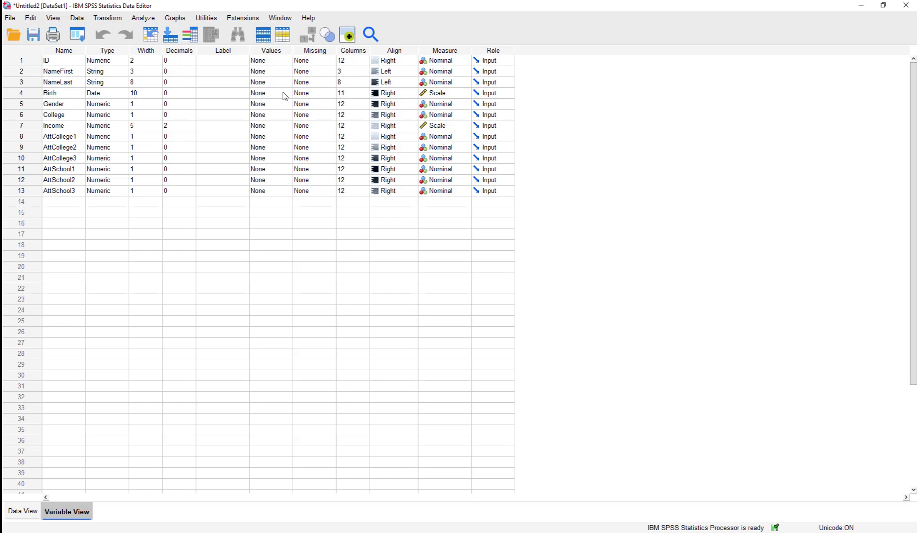
click(29, 508)
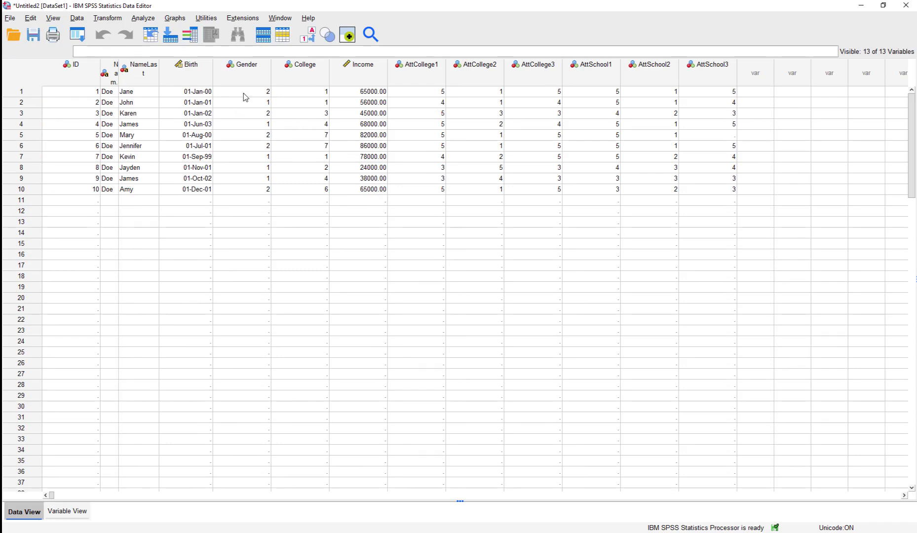
click(67, 512)
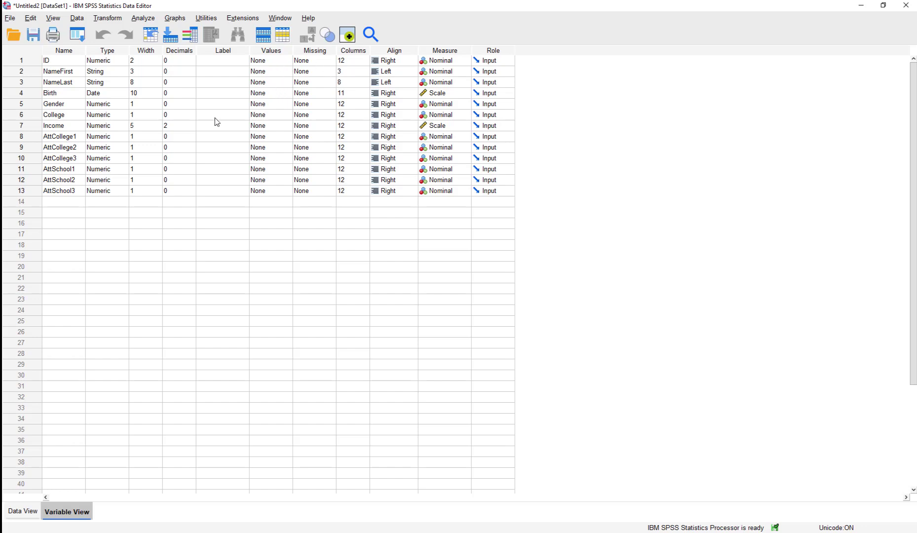
Add the value label 1 = "Male" to the Gender variable, looking up the coding in the workbook's Variable worksheet.
double_click(283, 105)
drag(425, 203, 668, 186)
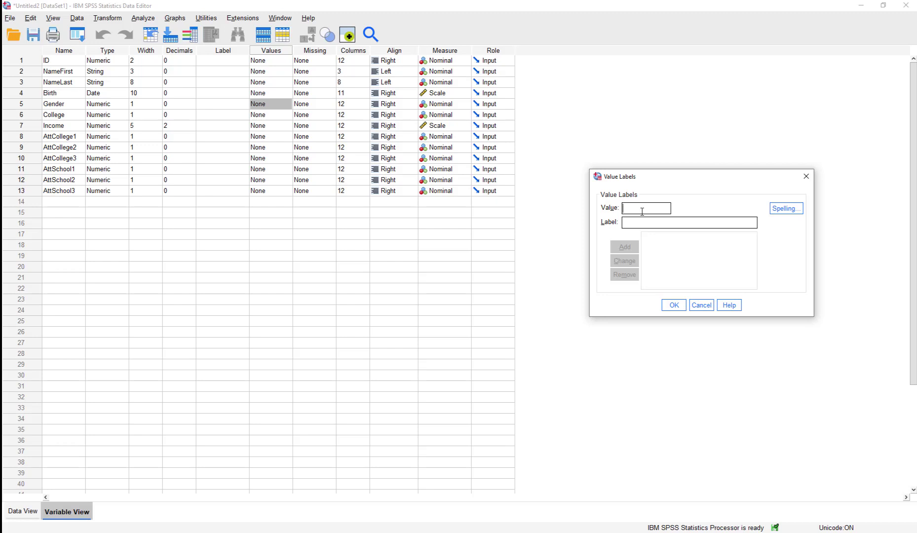
text(1)
click(27, 267)
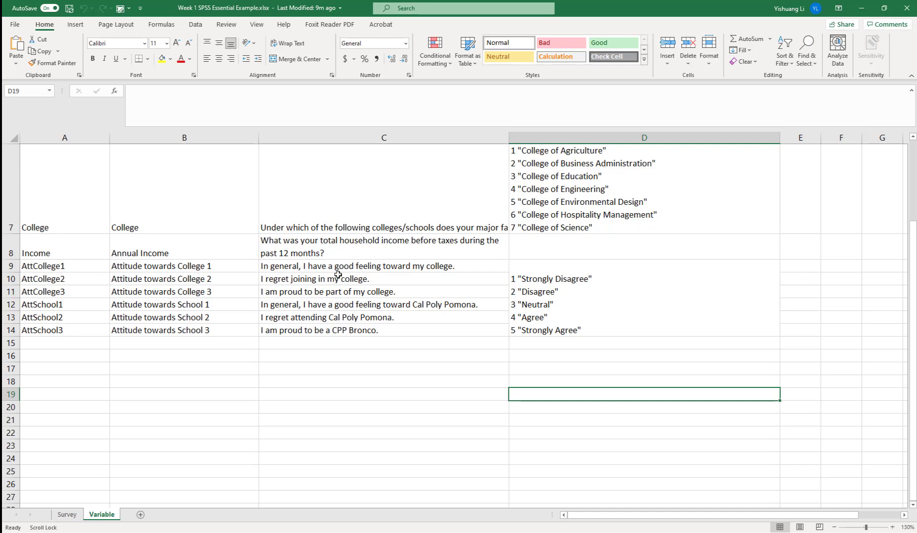
scroll(412, 260, up, 2)
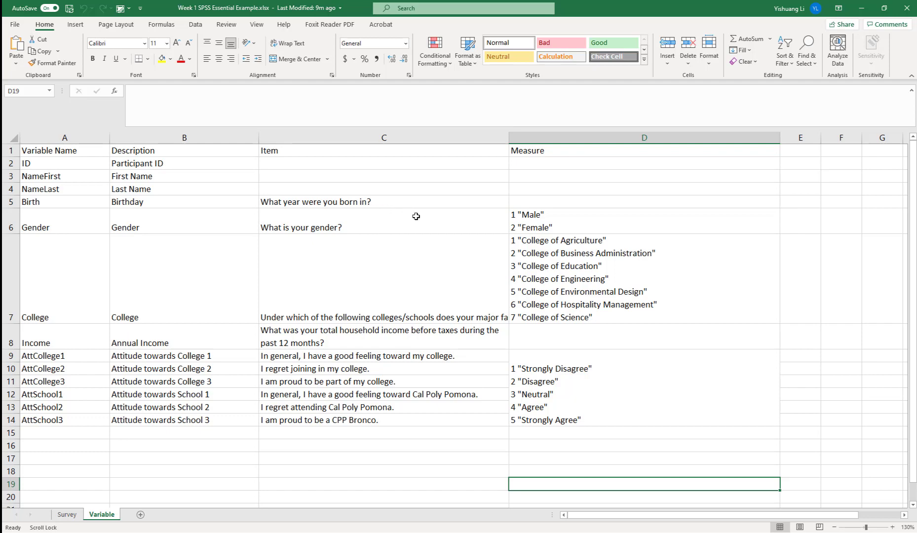
click(562, 227)
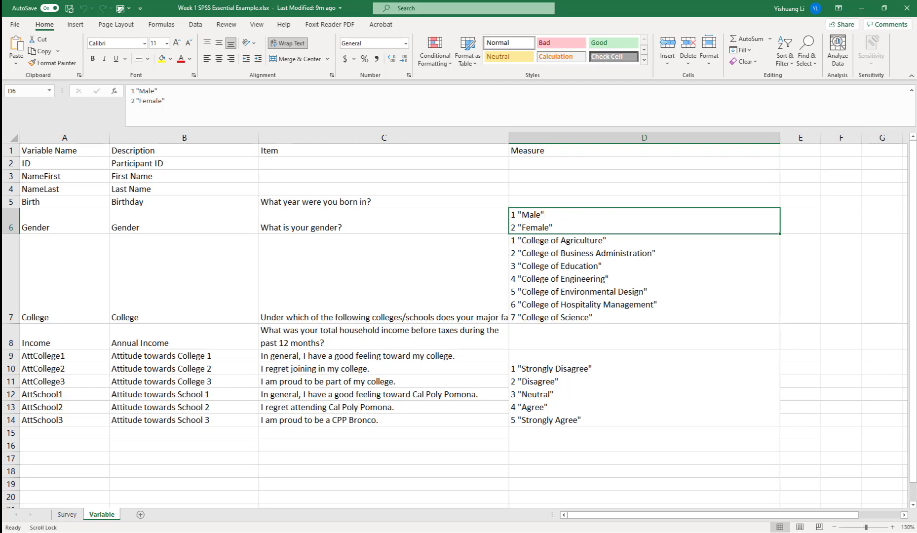
key(alt+Tab)
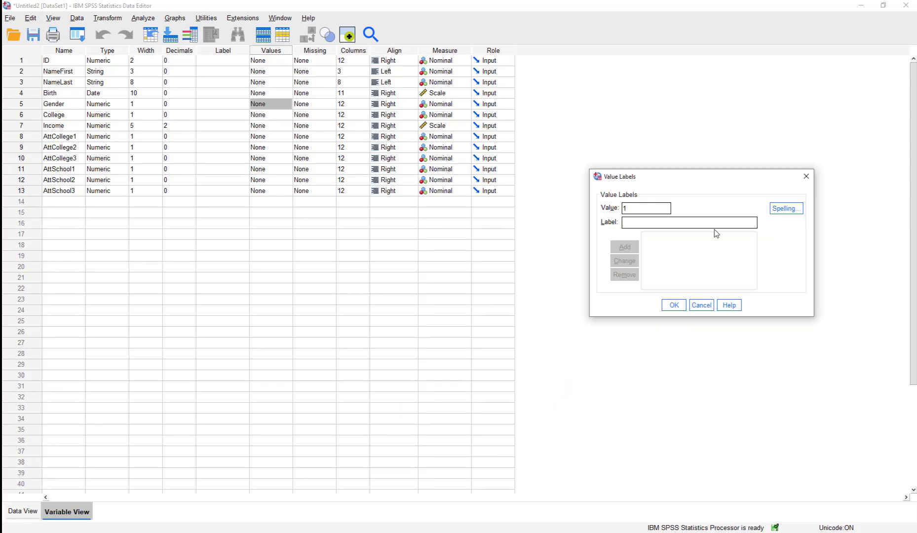
text(Ma)
click(624, 246)
Add the value label 2 = "Female" for Gender and apply the value labels.
click(654, 211)
text(2)
click(674, 223)
text(Female)
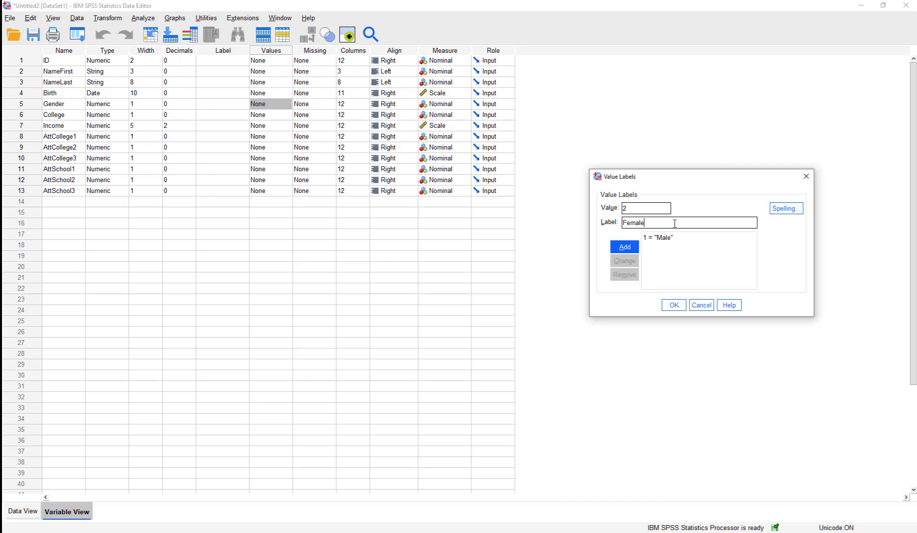
click(623, 247)
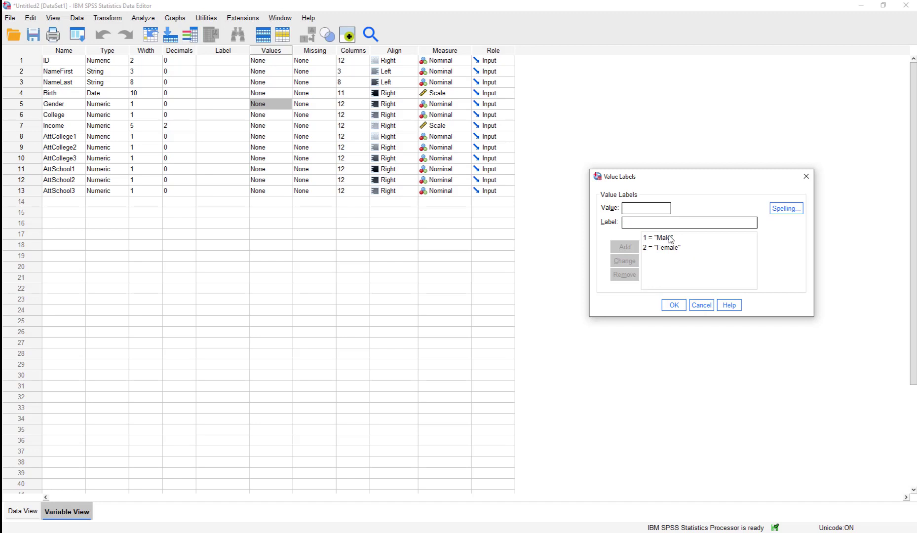
click(675, 307)
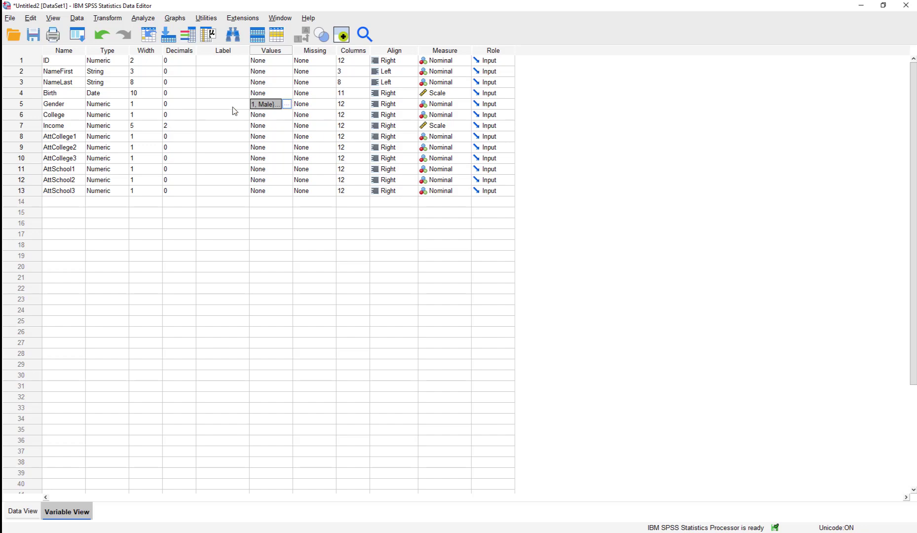
Review the survey data columns, and open AttCollege1's value labels without defining any.
click(26, 511)
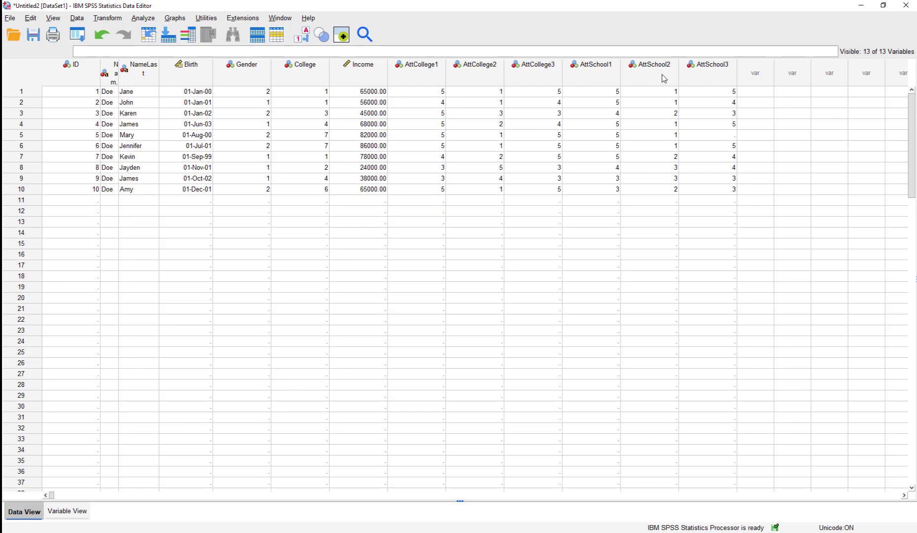
click(66, 516)
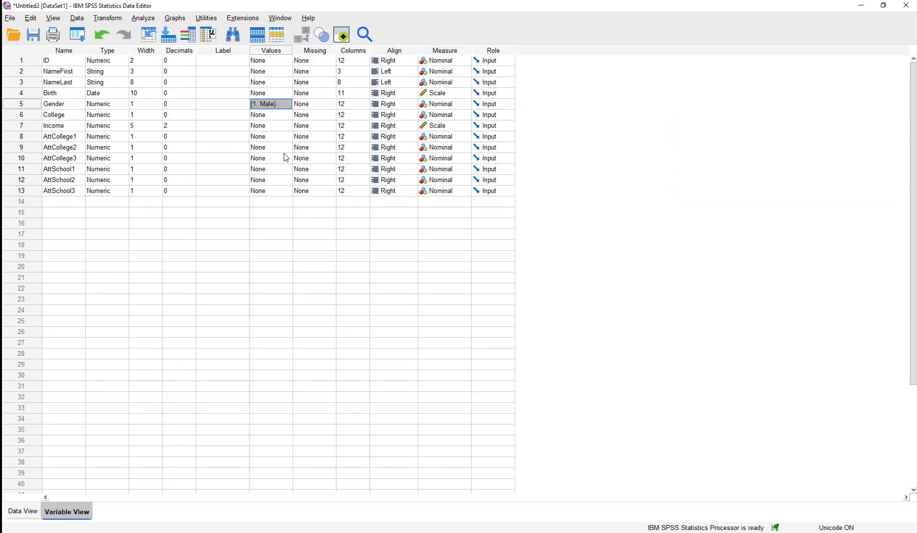
double_click(285, 138)
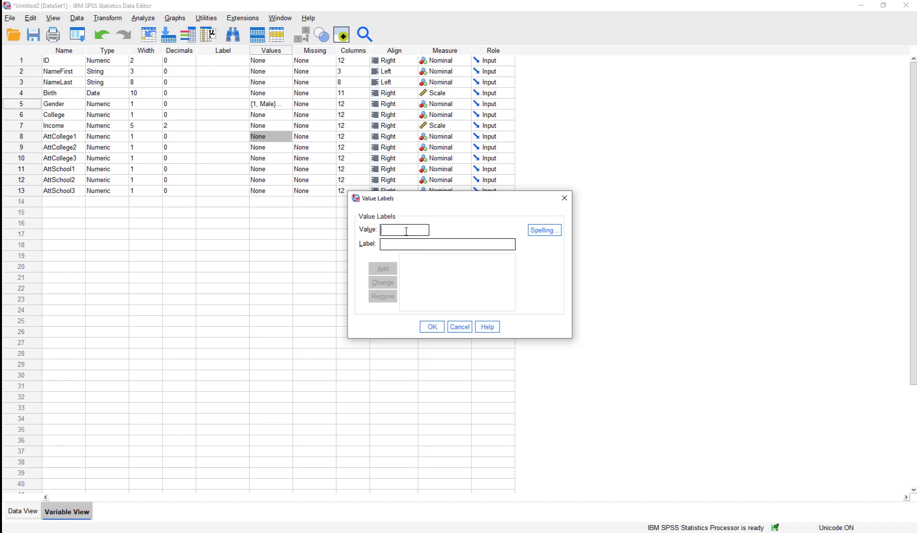
click(460, 327)
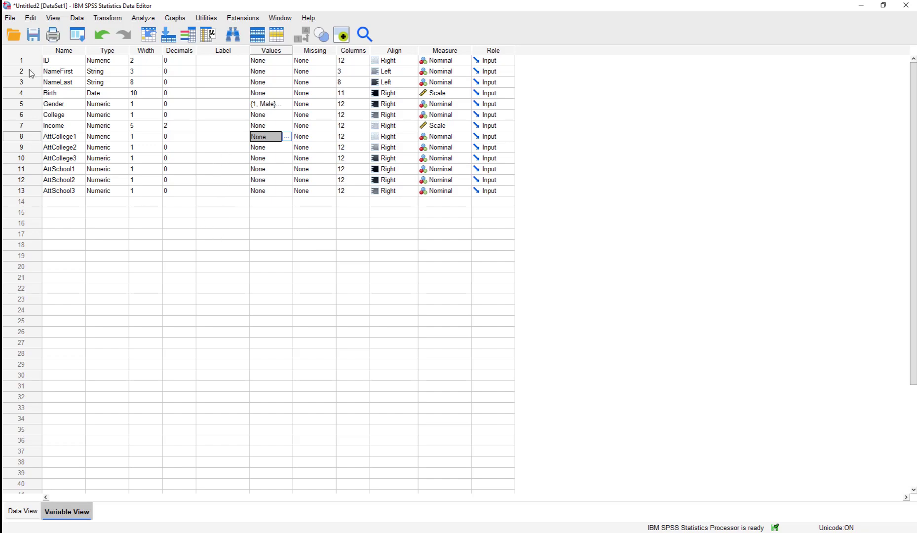
Open Week 1 SPSS Essential Syntax Example.sps from the Week 1&2 Frequency folder and go to the end of its first VARIABLE LABELS command.
key(alt+Tab)
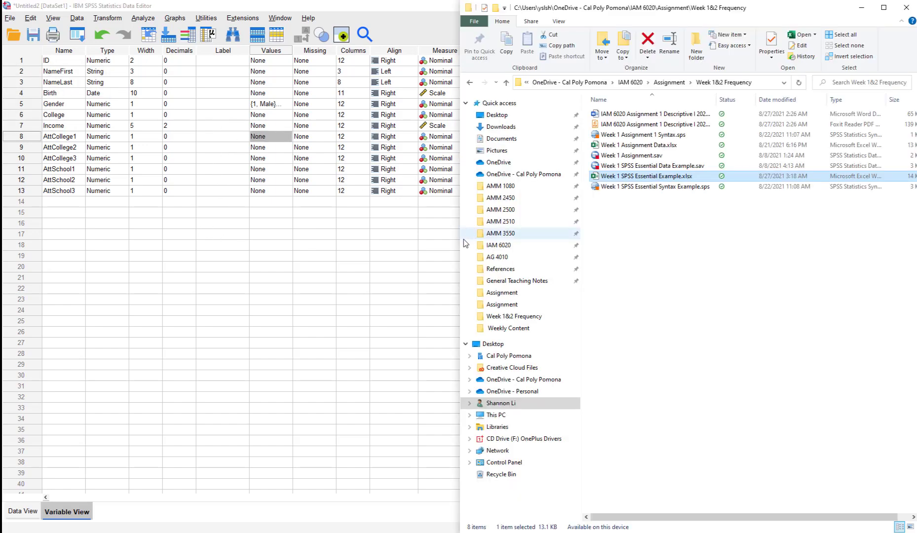
click(674, 187)
double_click(675, 188)
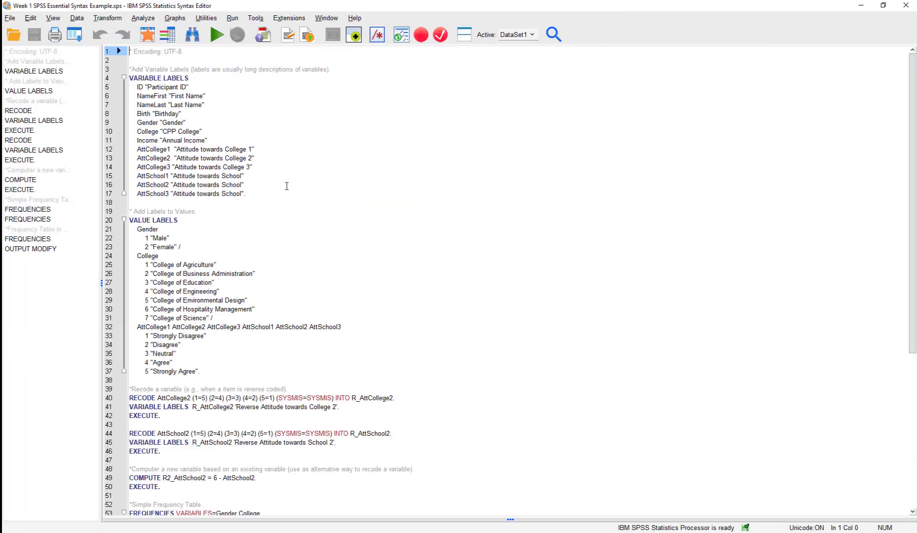
click(301, 194)
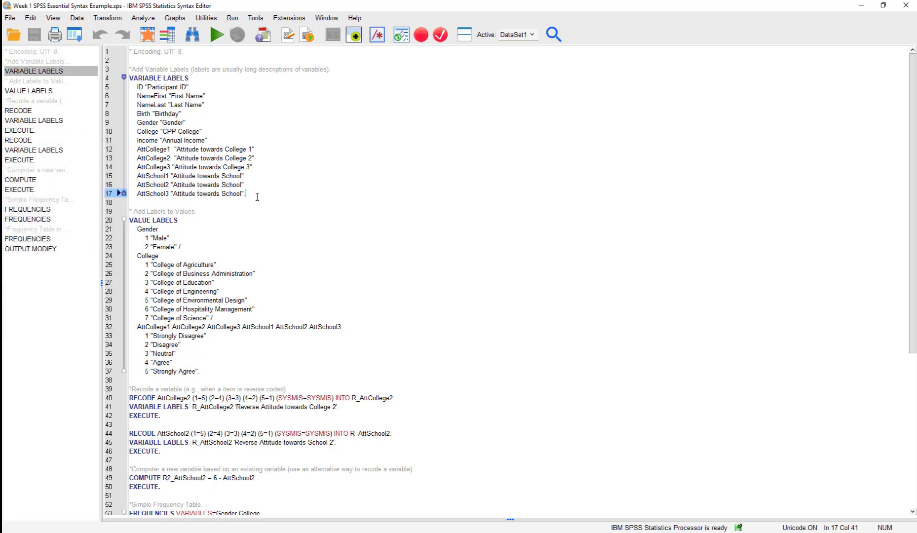
Run only the first VARIABLE LABELS command, covering ID through AttSchool3, and return to the dataset's variable list.
mouse_move(257, 196)
mouse_down()
mouse_move(130, 186)
mouse_move(123, 79)
mouse_up()
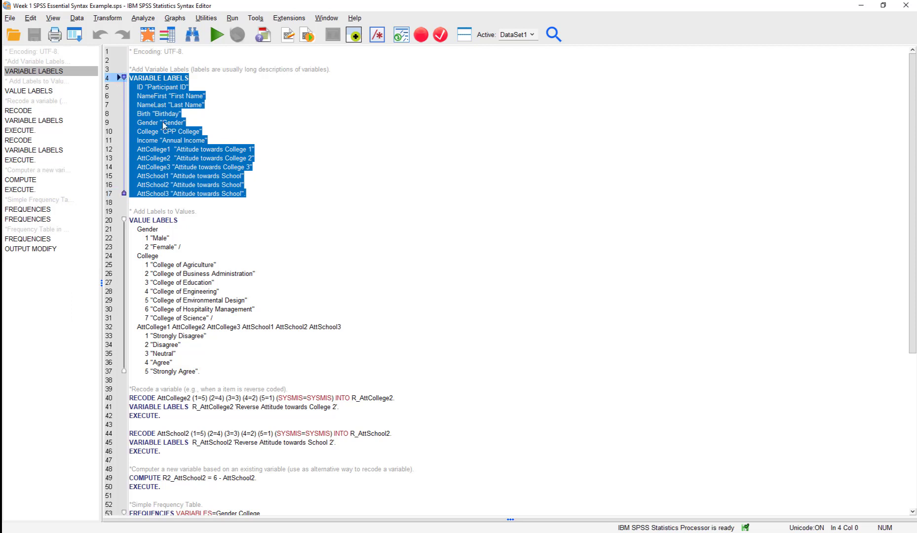
click(217, 35)
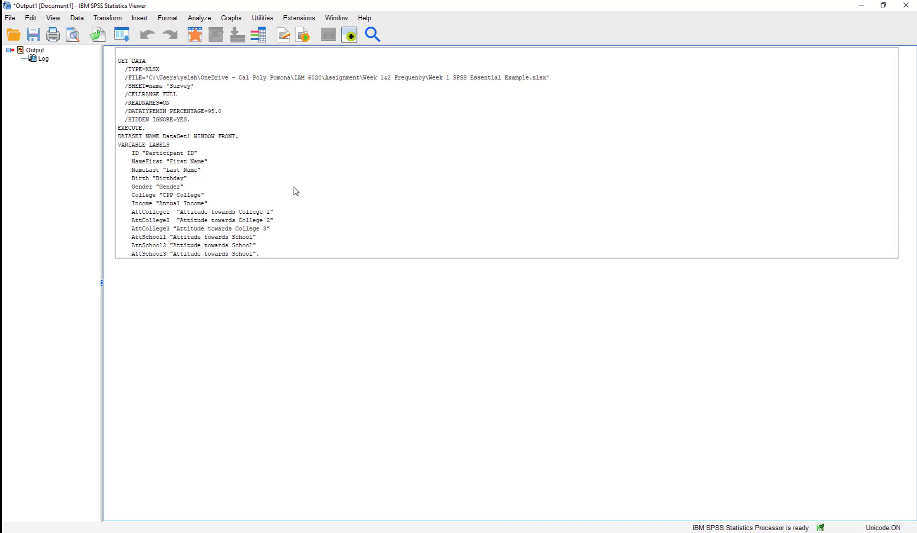
click(285, 212)
click(42, 187)
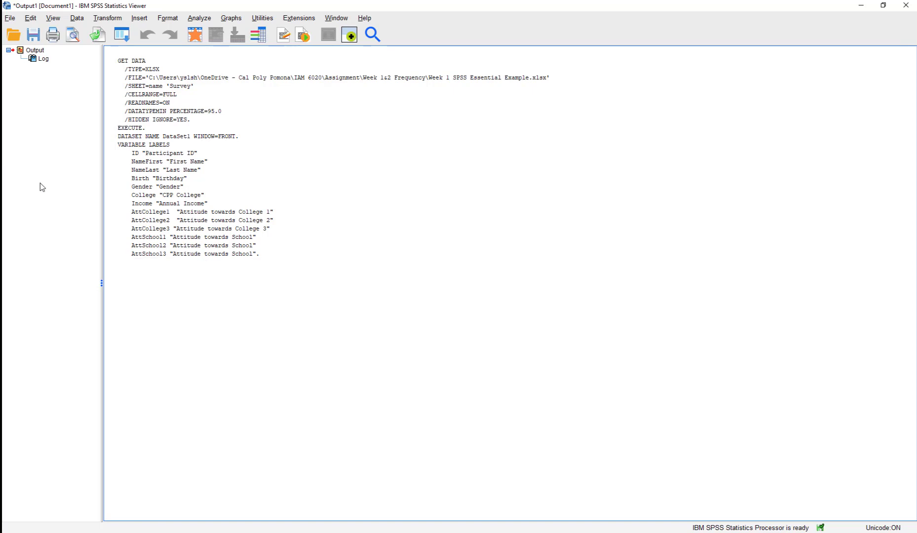
mouse_move(1, 237)
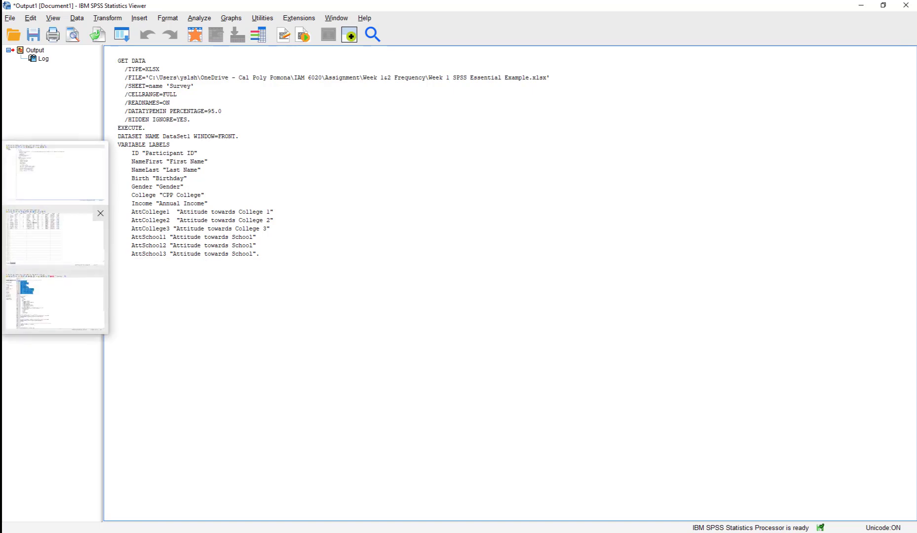
click(12, 237)
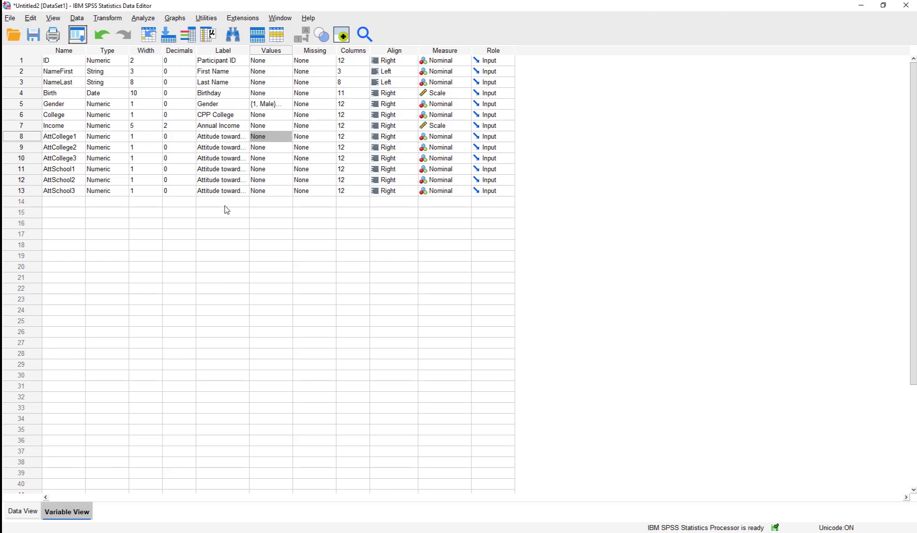
Widen the Label and Values columns to show the full text, and check the labels of the AttSchool variables.
click(248, 51)
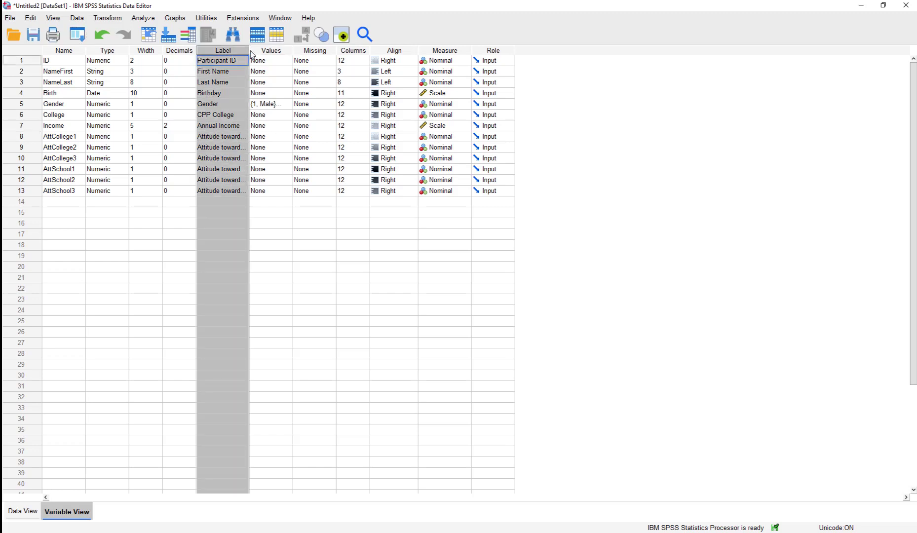
shift+click(251, 52)
drag(249, 50, 296, 50)
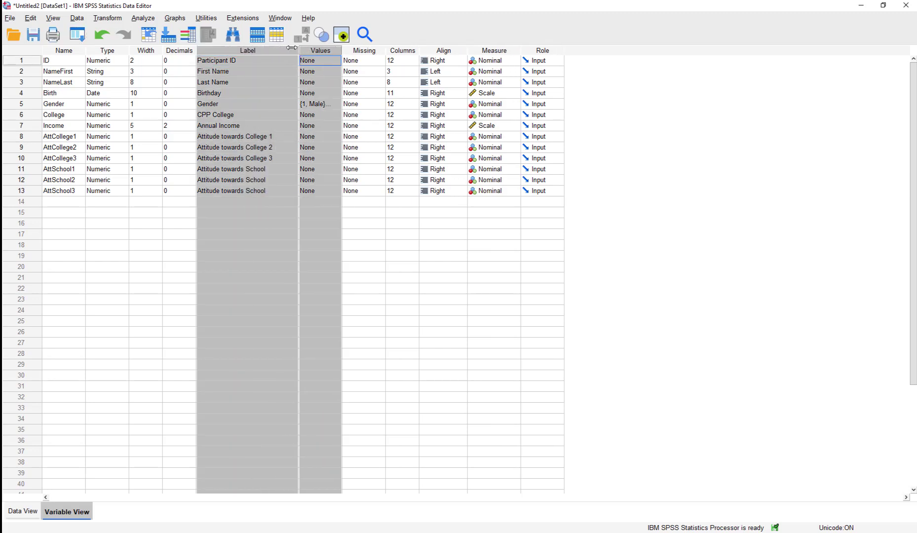
click(281, 203)
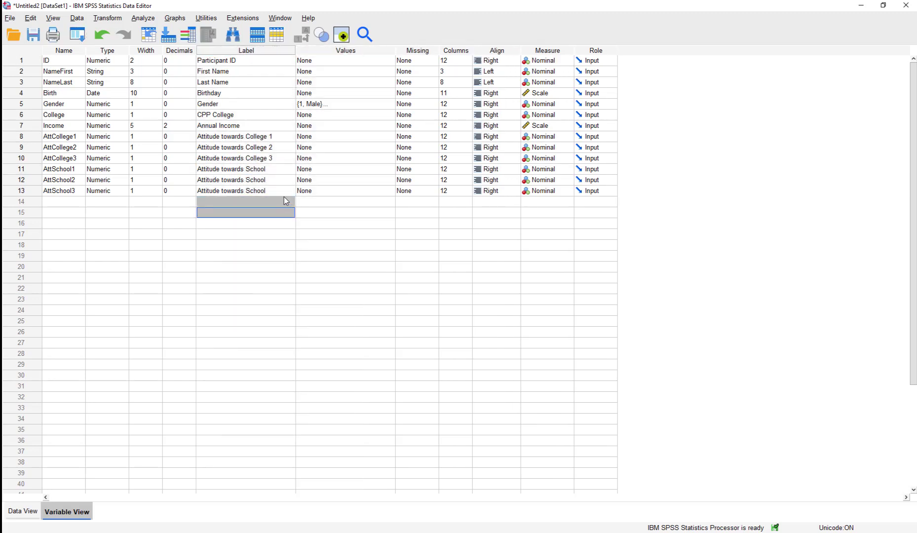
click(284, 193)
click(290, 213)
click(281, 172)
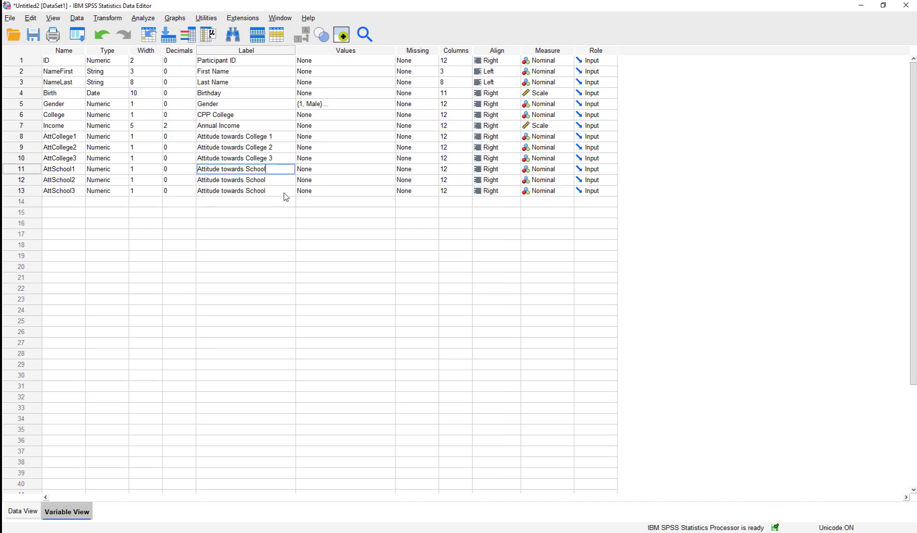
click(283, 202)
click(275, 171)
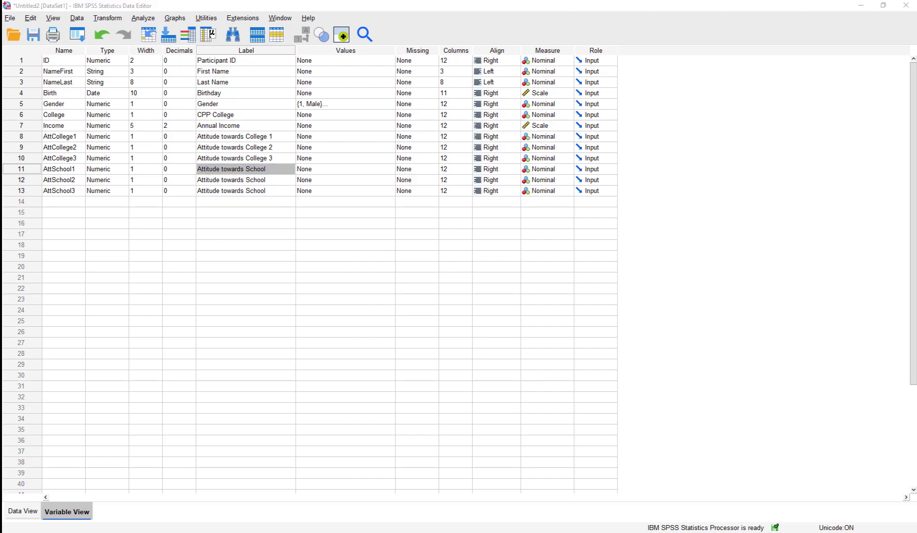
In the syntax file, change the AttSchool1, AttSchool2 and AttSchool3 labels to "Attitude towards School 1", "Attitude towards School 2" and "Attitude towards School 3".
key(alt+Tab)
key(alt+Tab)
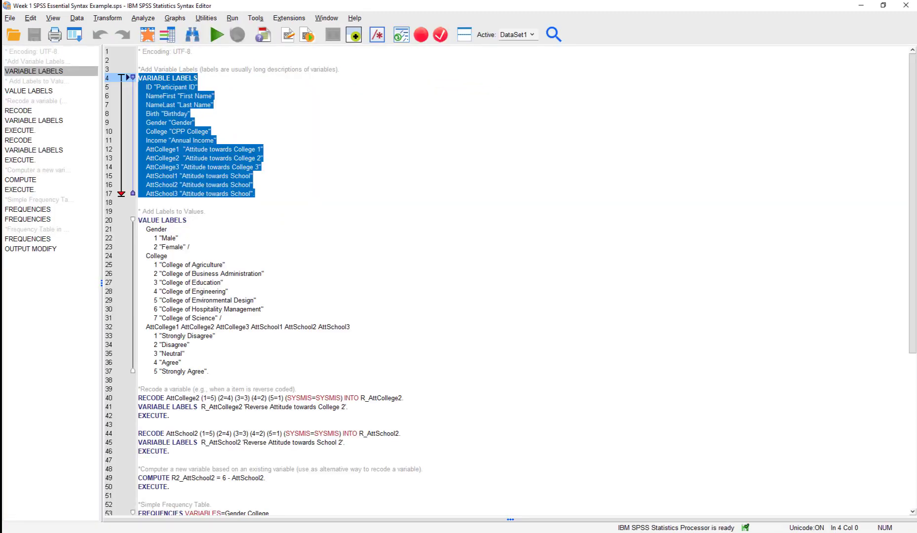
click(237, 229)
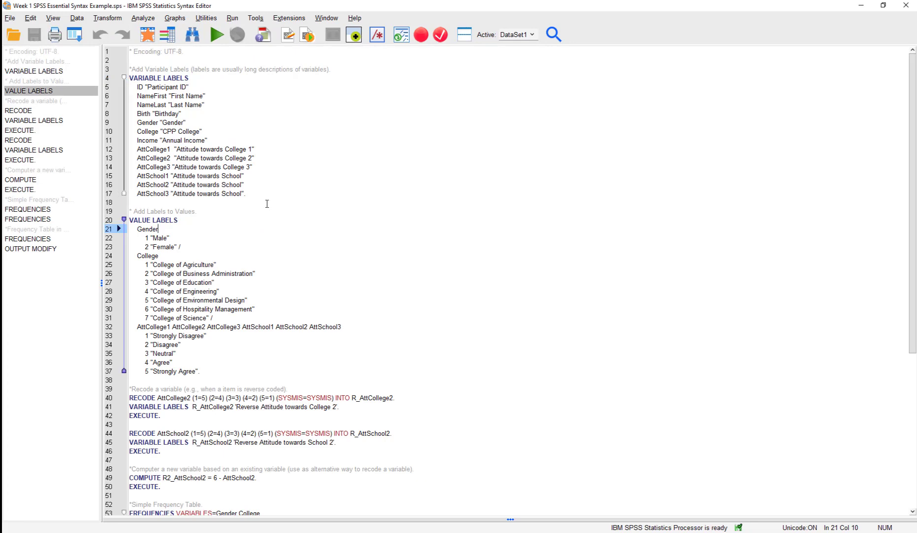
click(243, 176)
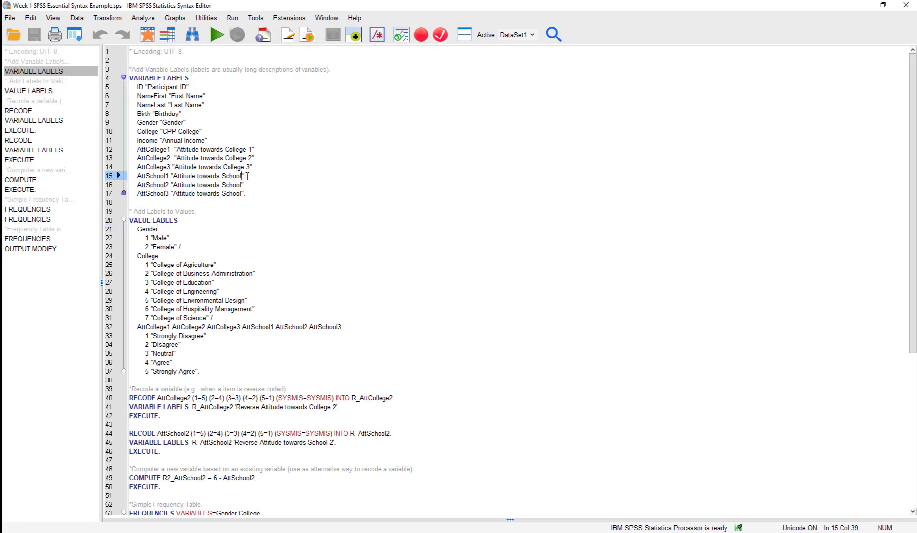
text(1)
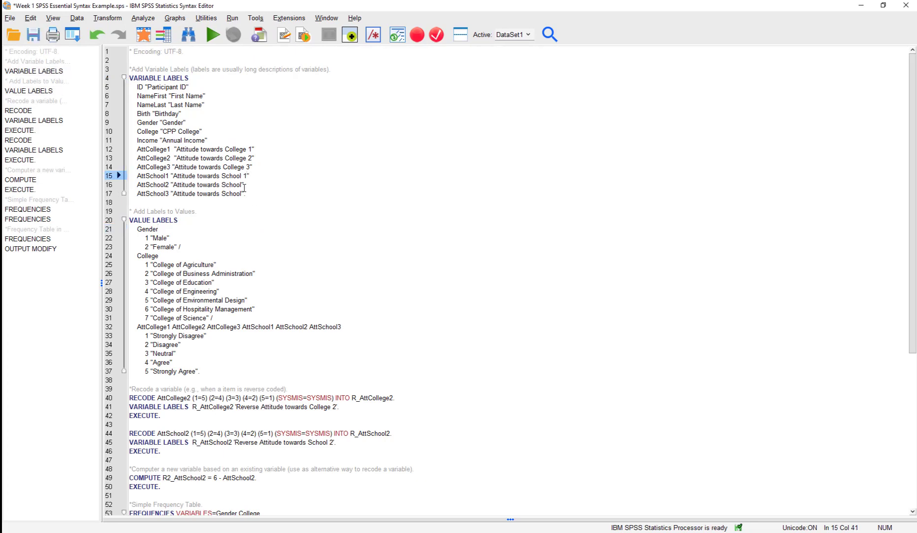
click(241, 185)
drag(246, 188, 249, 193)
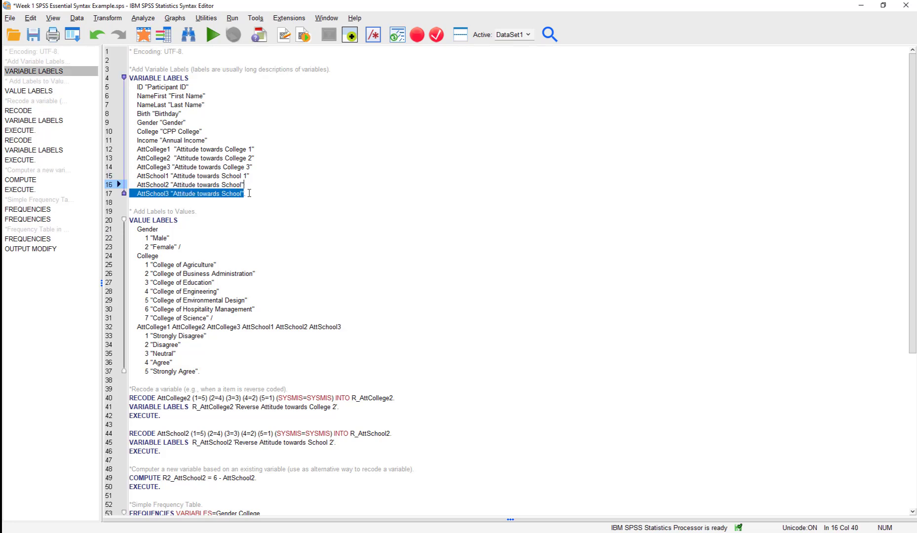
click(243, 185)
text(2)
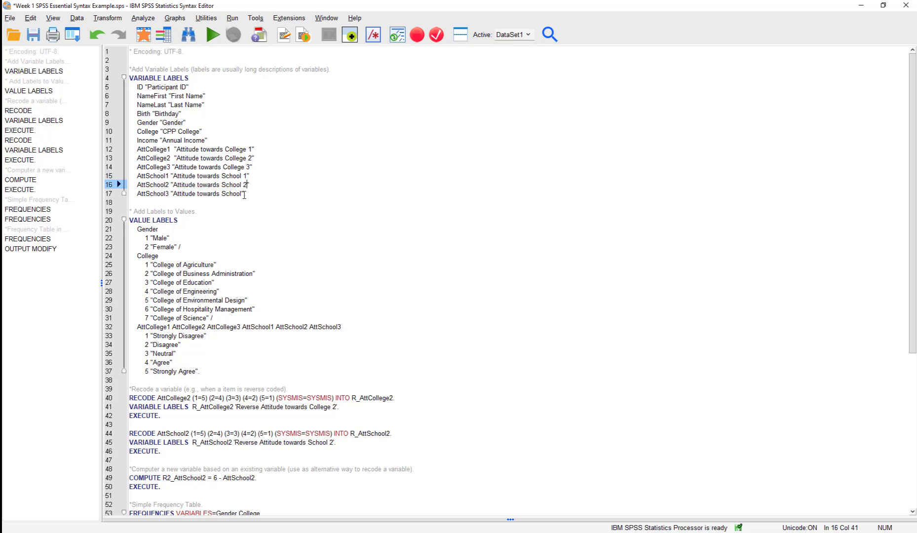
click(242, 194)
text(3)
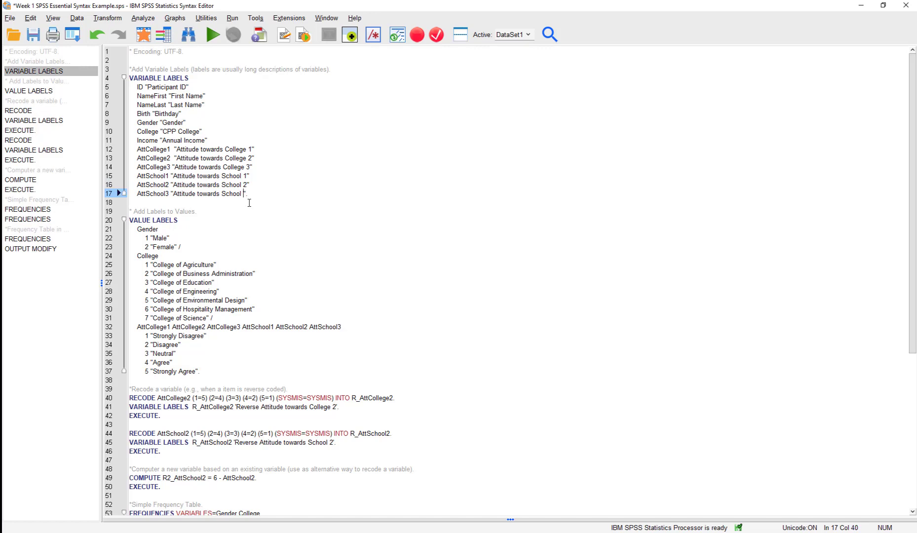
Run the corrected VARIABLE LABELS command again and check the AttSchool labels in the dataset's variable list.
drag(251, 193, 135, 80)
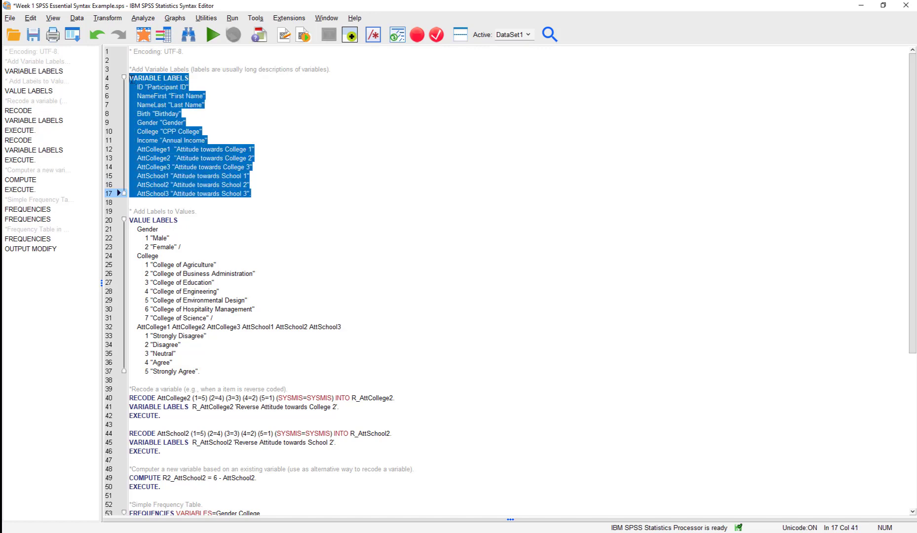
click(212, 34)
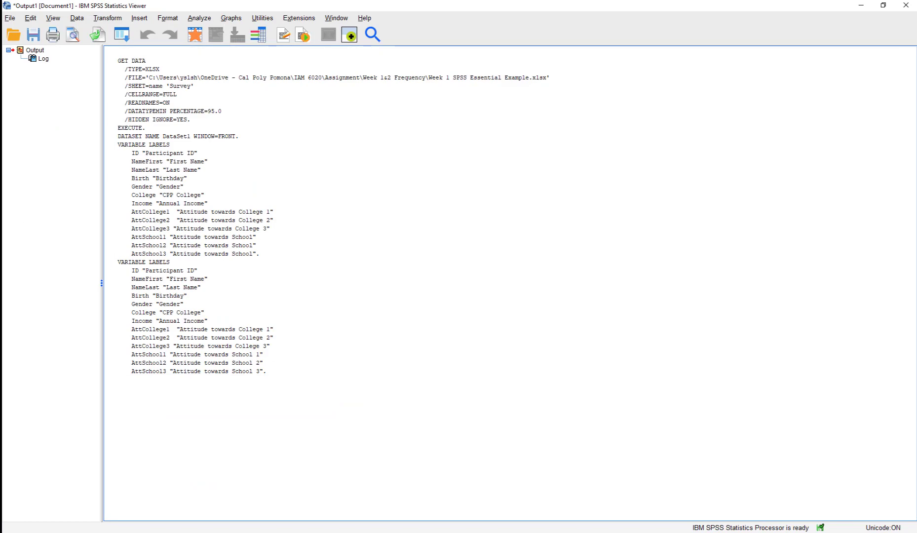
click(7, 250)
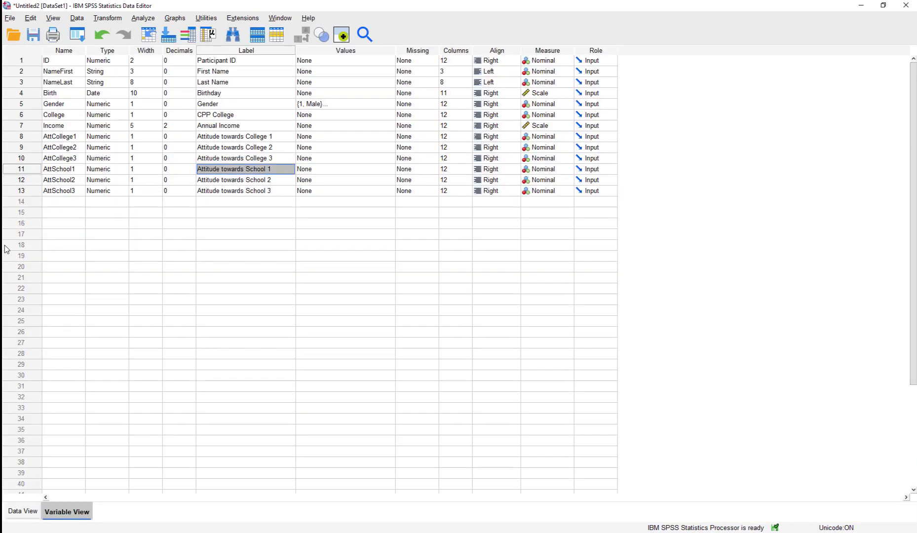
click(205, 256)
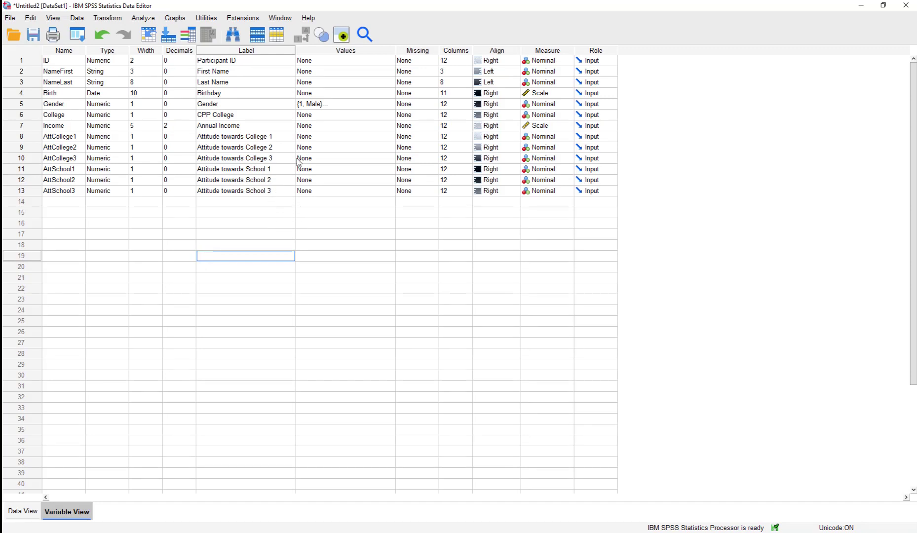
Run the VALUE LABELS command for Gender, College and the six attitude variables from the syntax file, and return to the dataset's variable list.
mouse_move(1, 237)
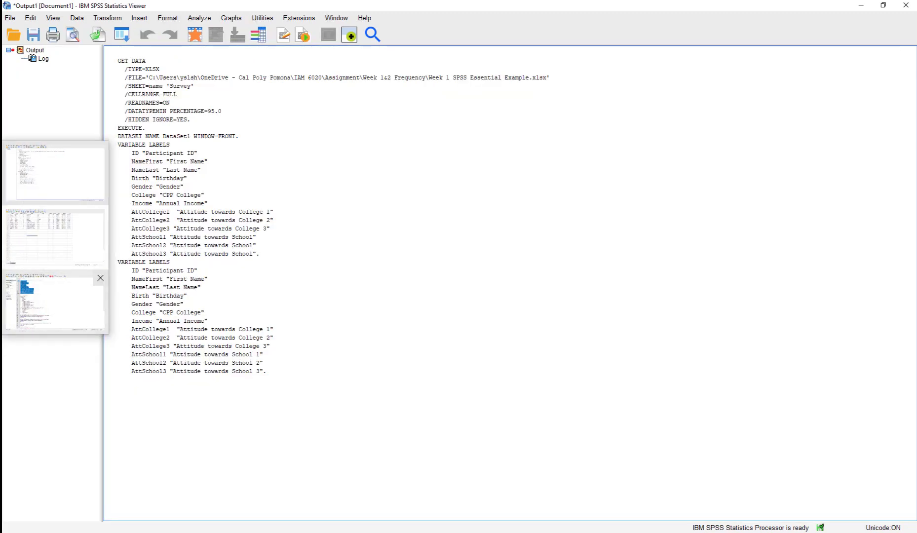
click(54, 302)
click(272, 263)
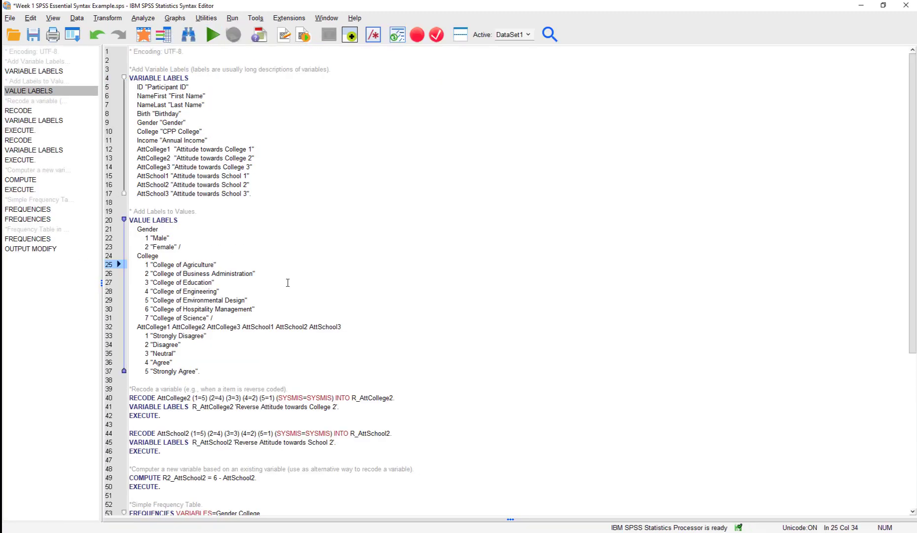
scroll(223, 282, down, 3)
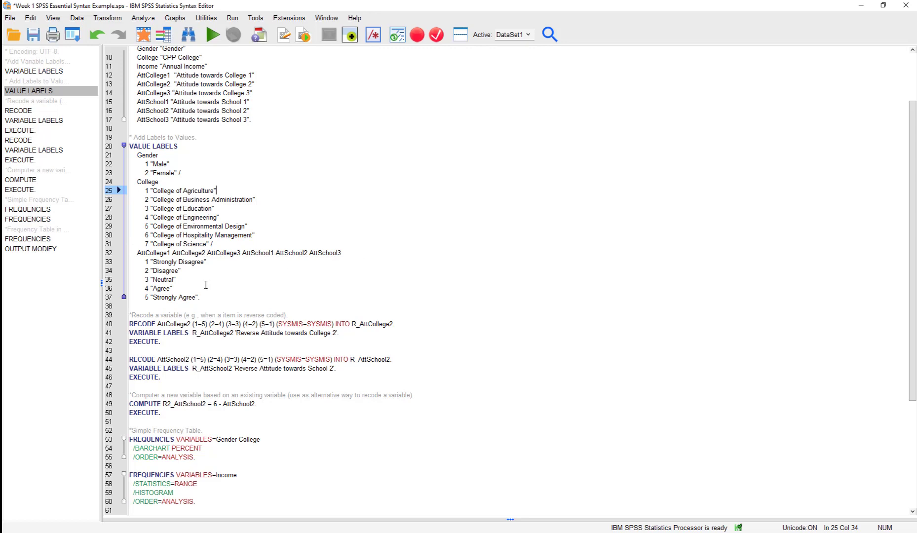
drag(216, 297, 111, 148)
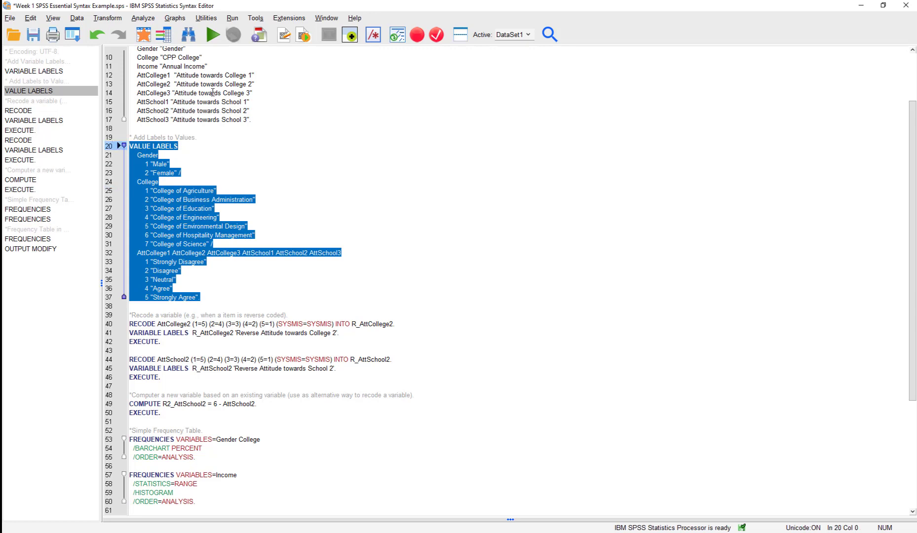
click(219, 37)
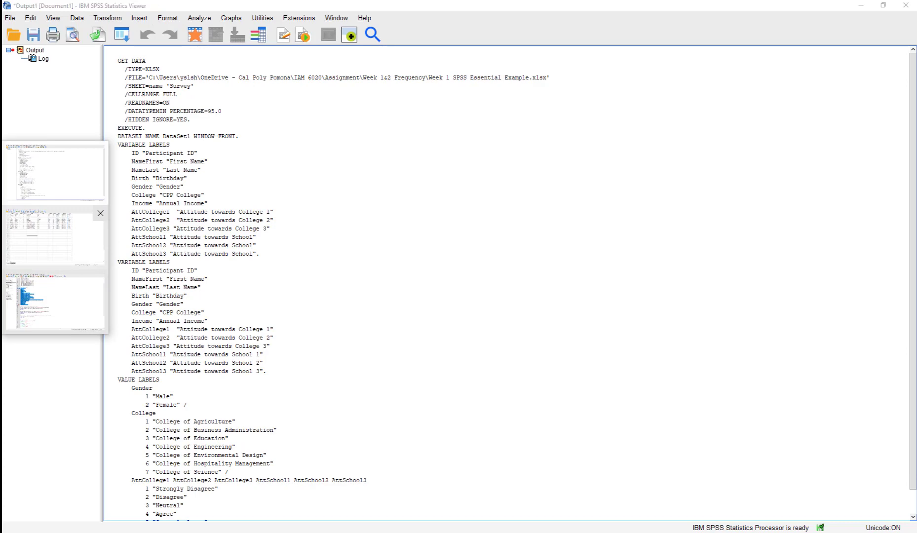
click(75, 252)
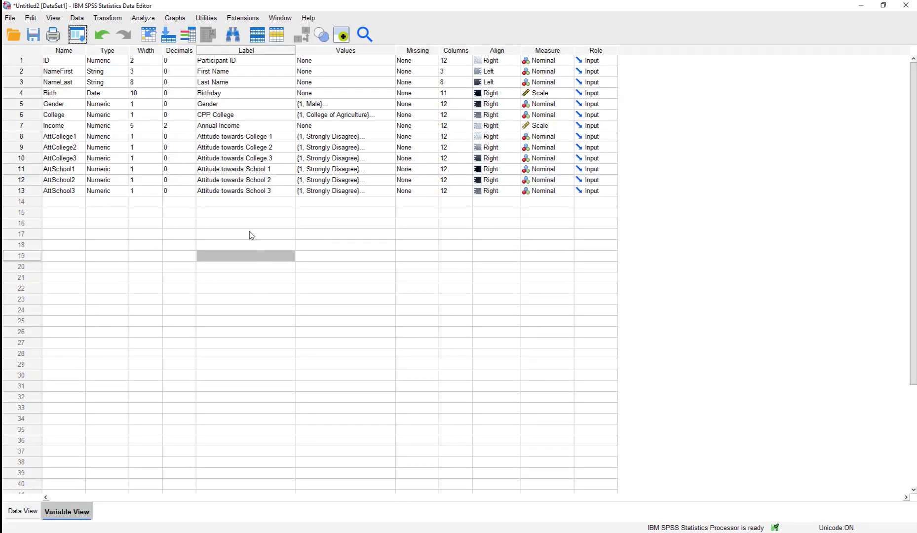
Inspect AttCollege1's value labels and close them without making changes.
click(384, 137)
click(391, 137)
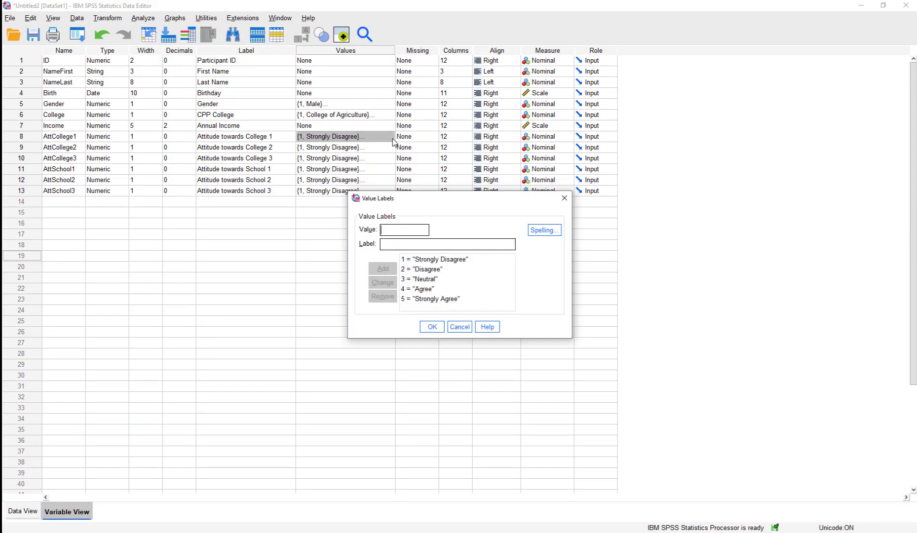
drag(435, 199, 604, 217)
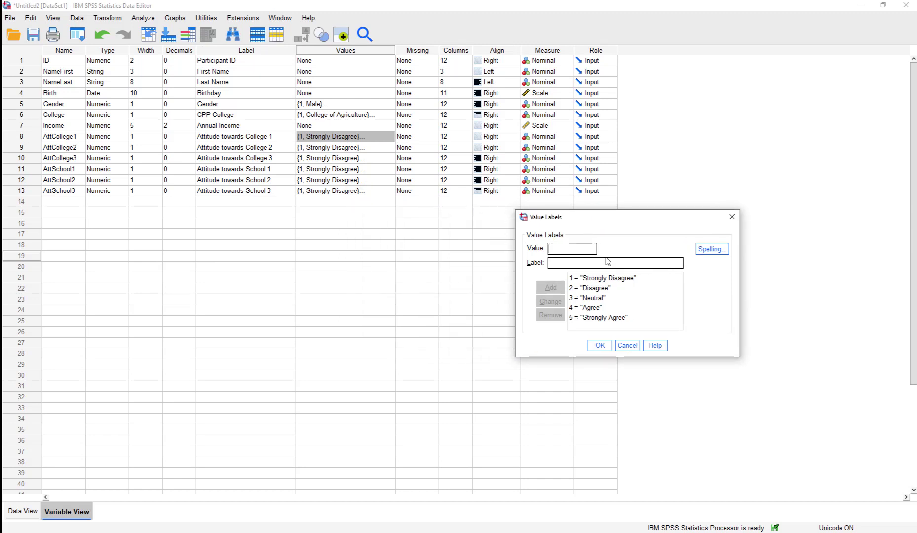
click(627, 346)
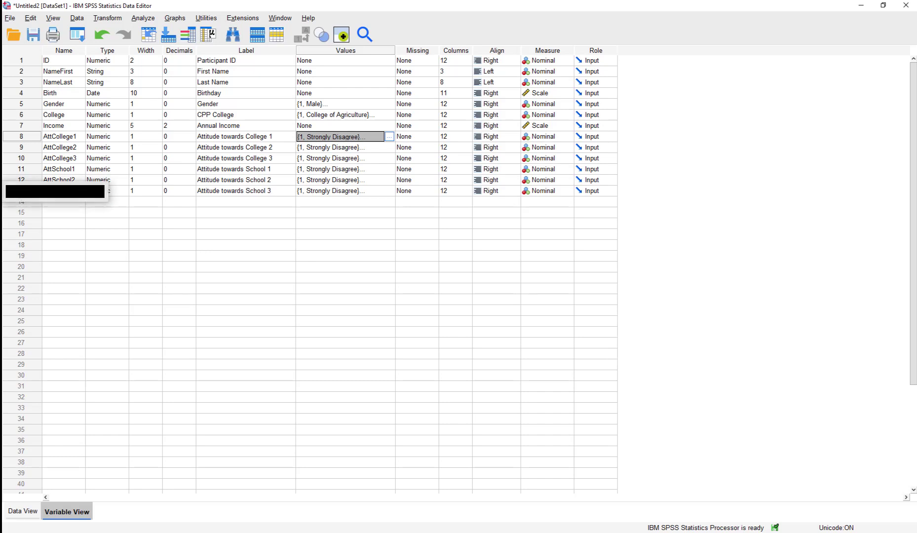
mouse_move(1, 202)
click(230, 266)
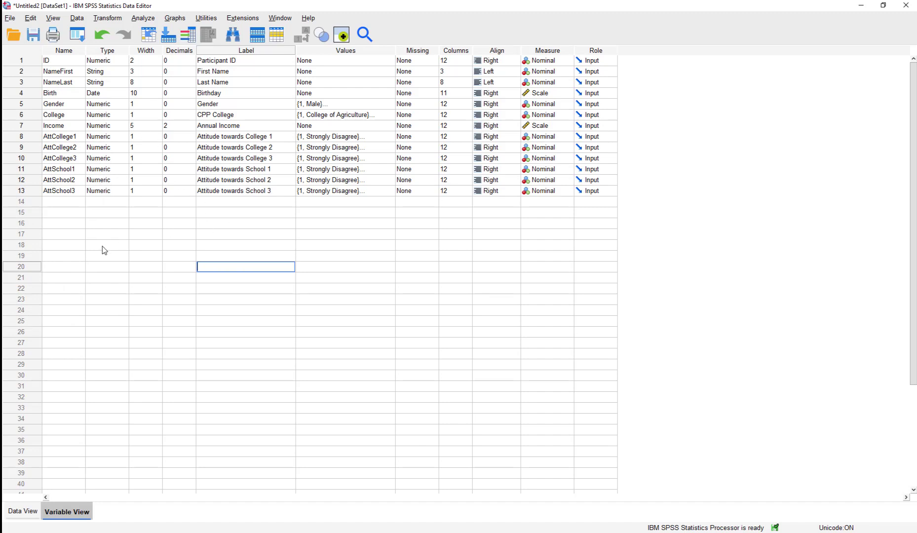
Switch to the Excel workbook and look up the AttCollege2 item wording on the Variable worksheet.
mouse_move(1, 284)
click(55, 284)
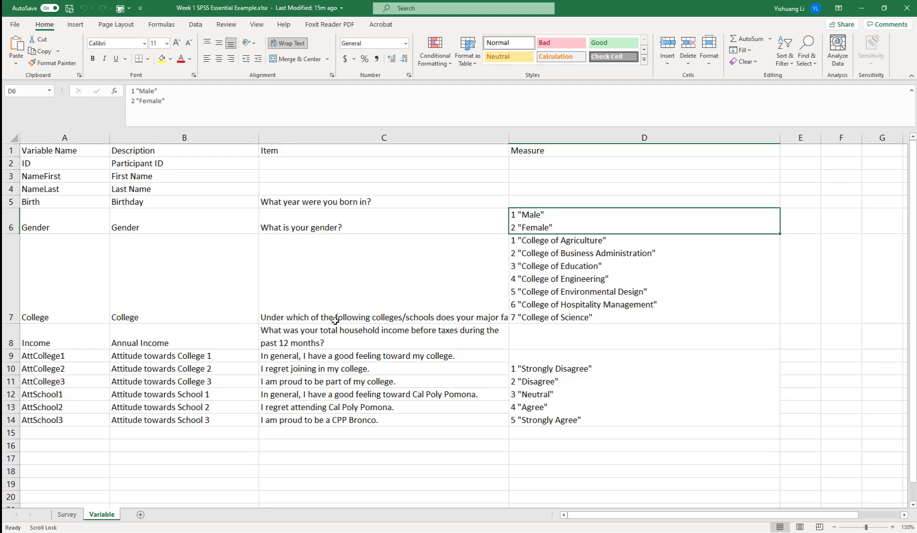
scroll(327, 333, down, 1)
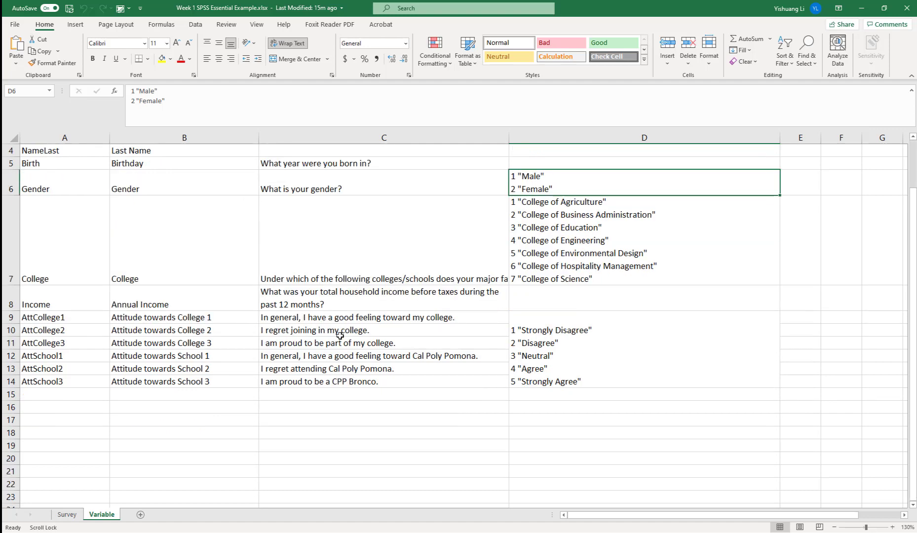
scroll(369, 351, down, 1)
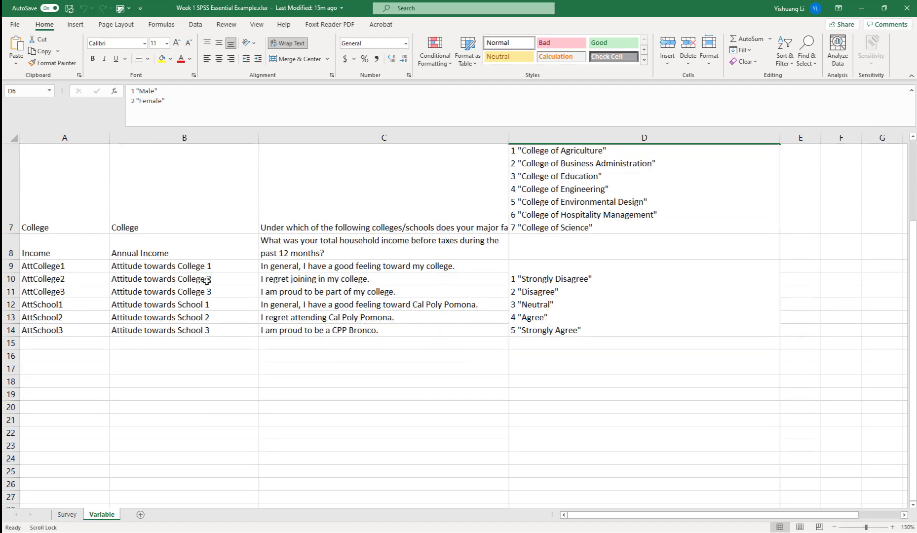
click(398, 278)
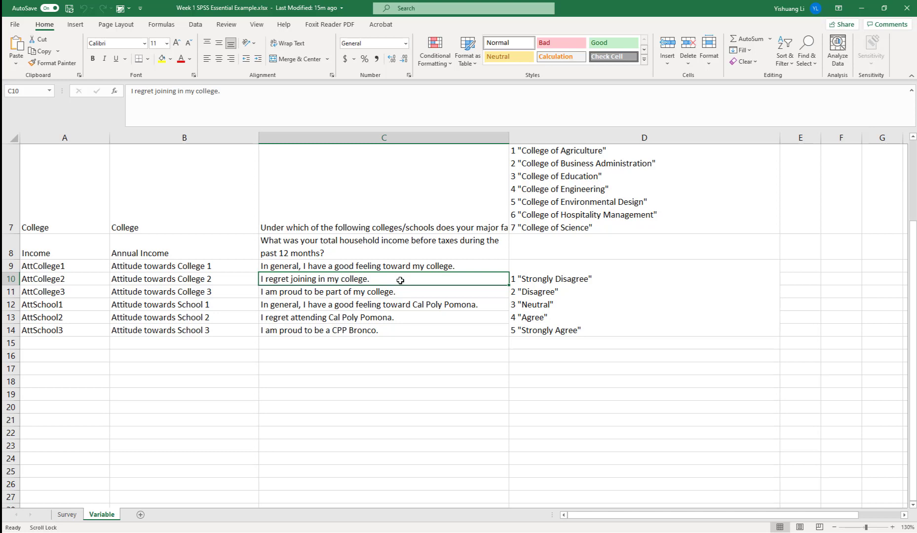
Compare the item wording of AttCollege2 and AttSchool2 on the Variable worksheet.
click(420, 322)
click(414, 281)
click(428, 321)
click(422, 280)
click(431, 320)
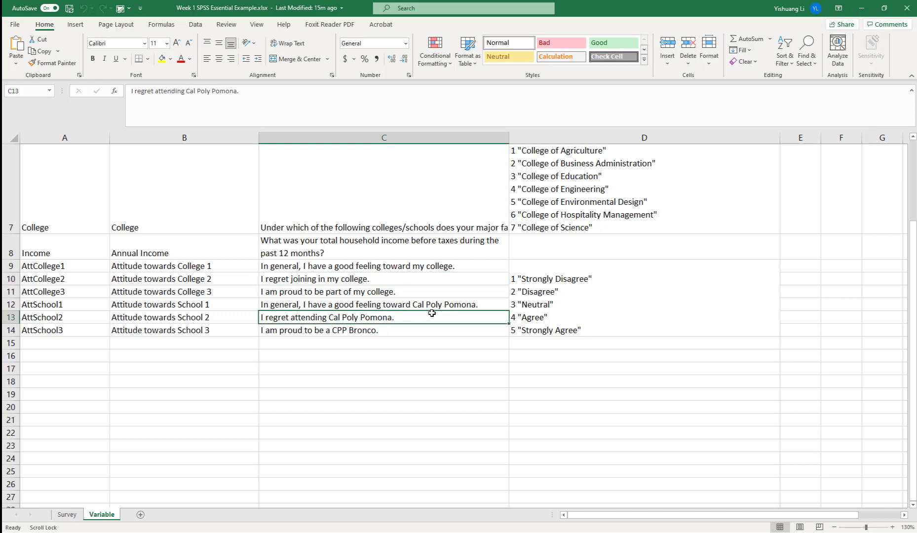
click(422, 281)
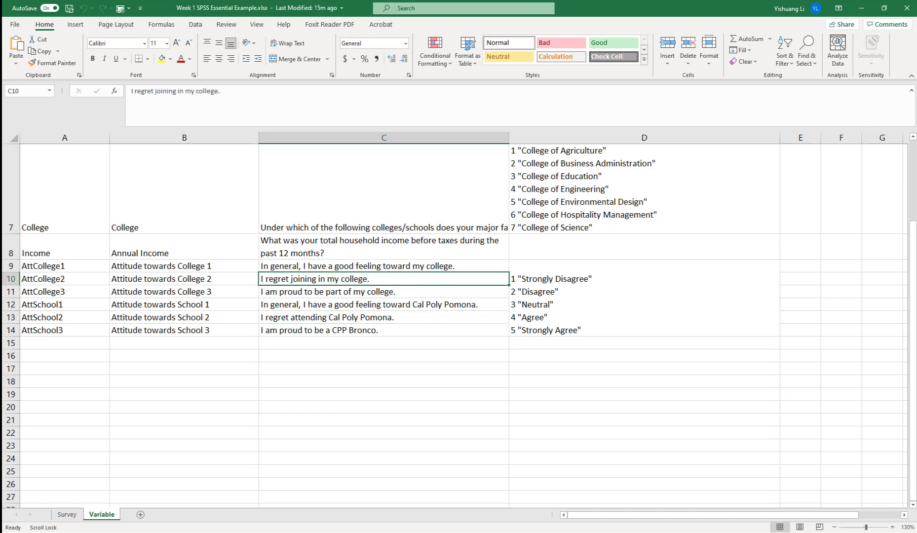
Switch back to the SPSS Data Editor, inspect AttCollege2's value labels and close them without making changes.
key(alt+Tab)
click(158, 235)
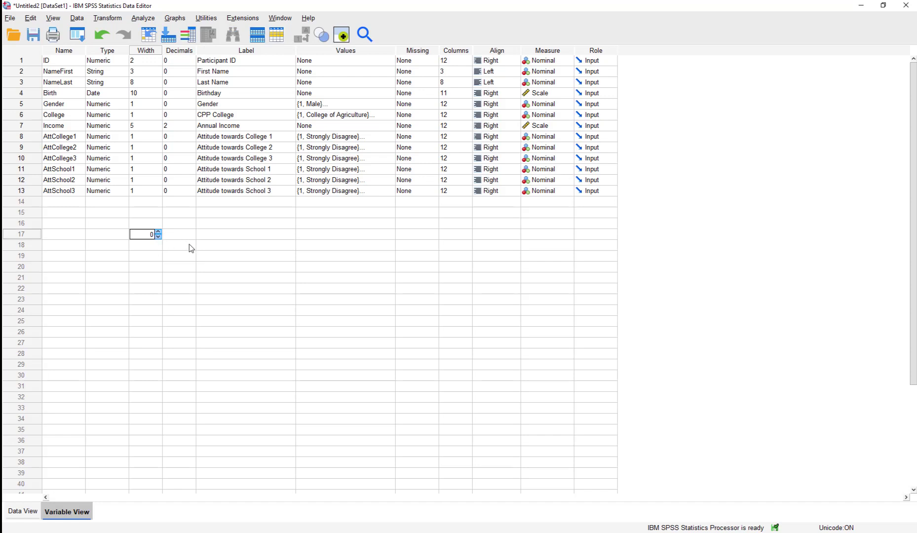
click(96, 238)
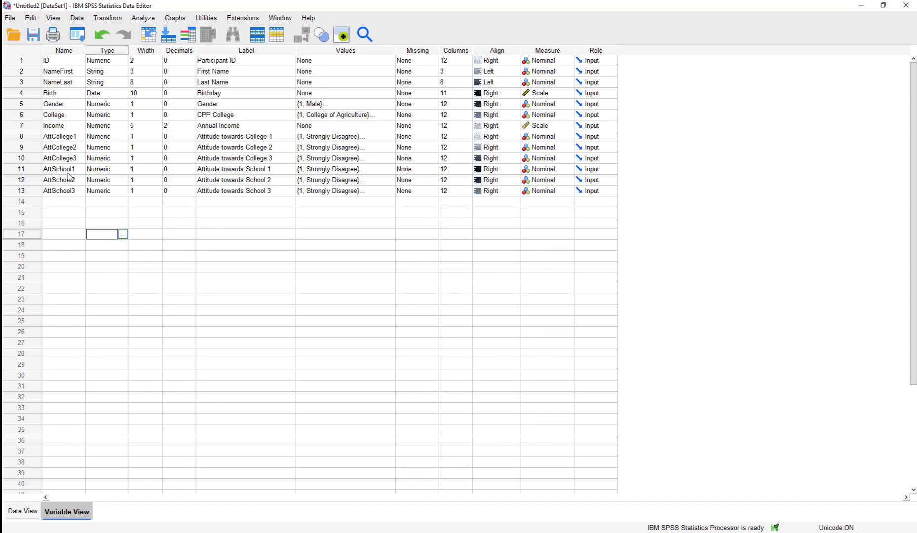
click(56, 150)
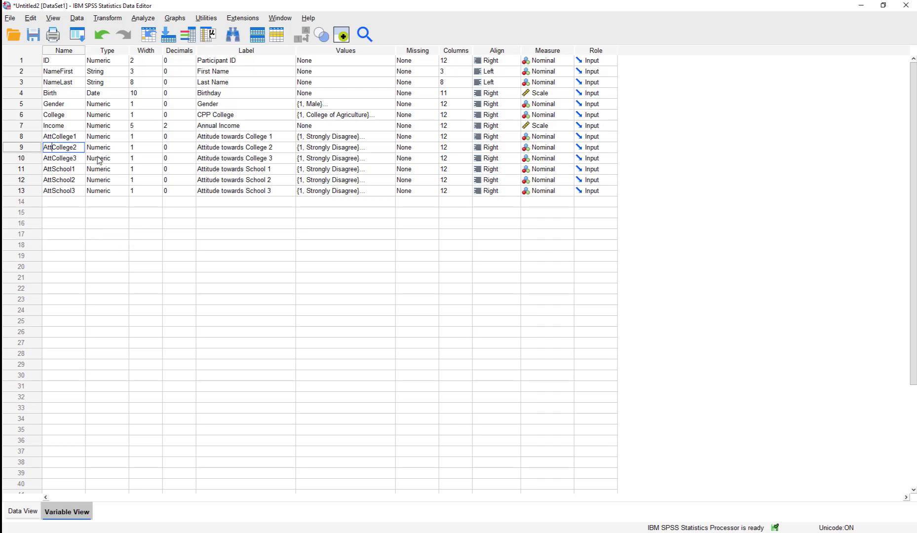
click(323, 148)
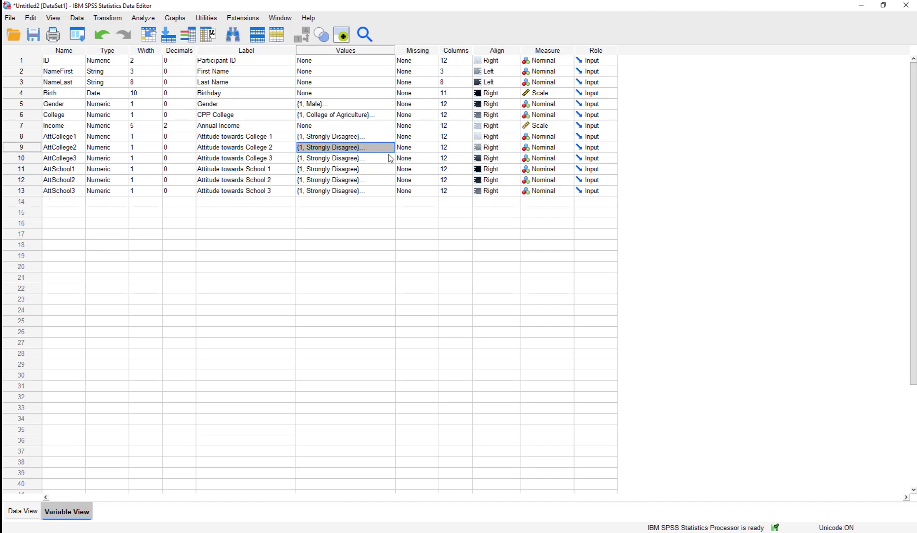
click(375, 148)
click(390, 148)
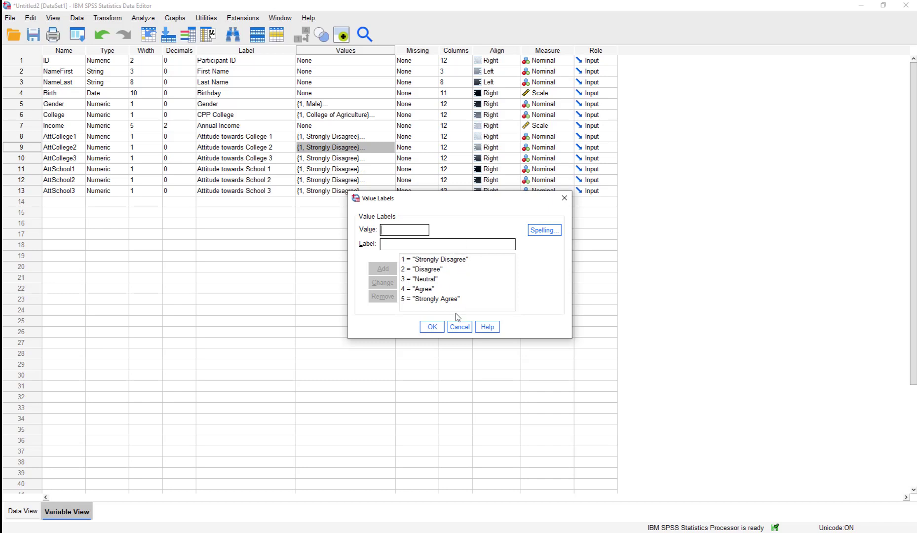
click(459, 327)
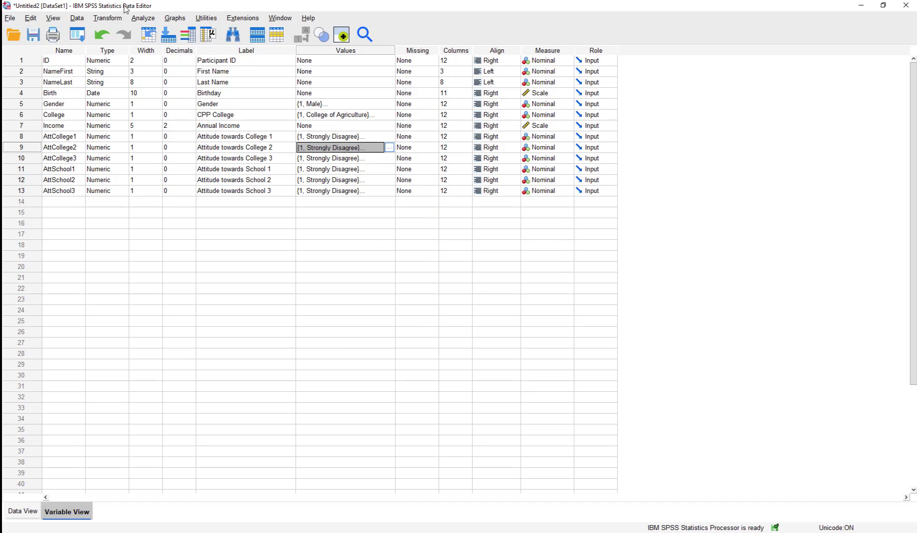
Start Recode into Different Variables with AttCollege2 as the input variable, widening the dialog to read the full variable names.
click(114, 18)
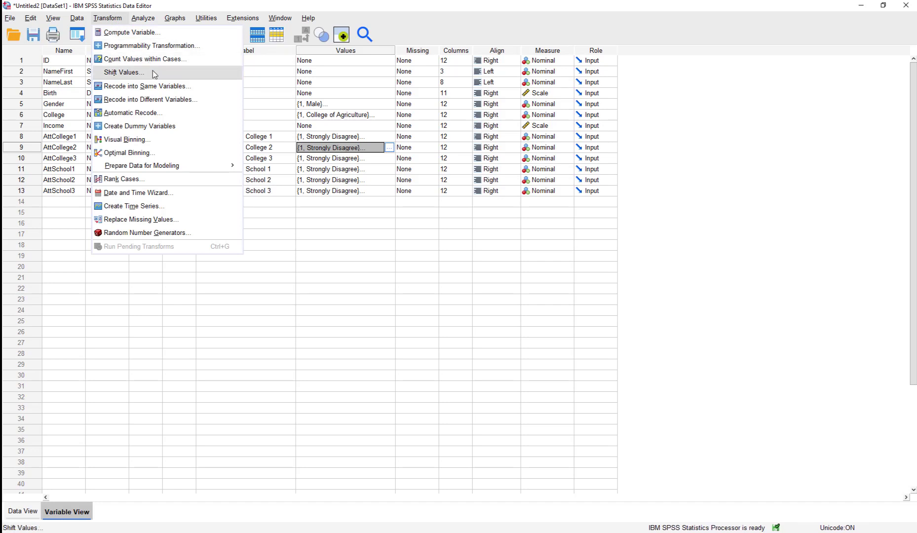
click(197, 98)
drag(421, 183, 402, 193)
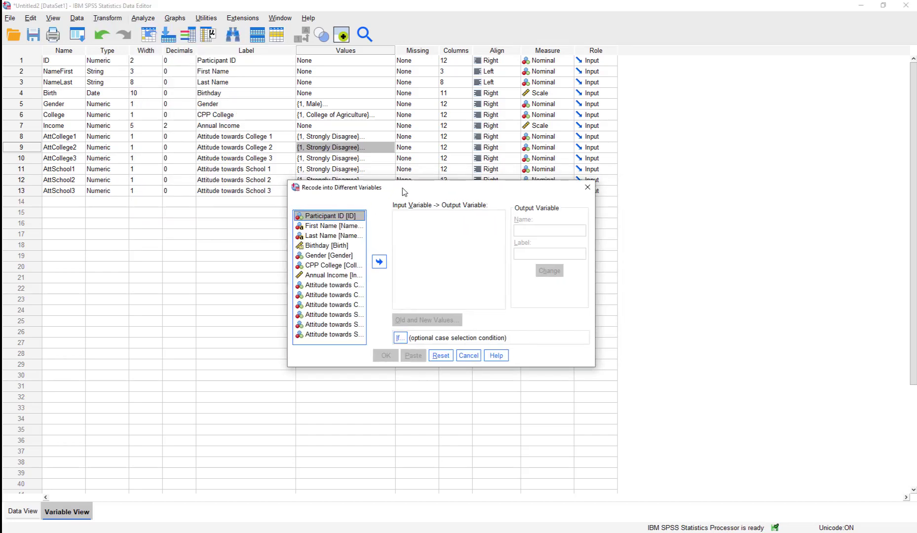
click(341, 296)
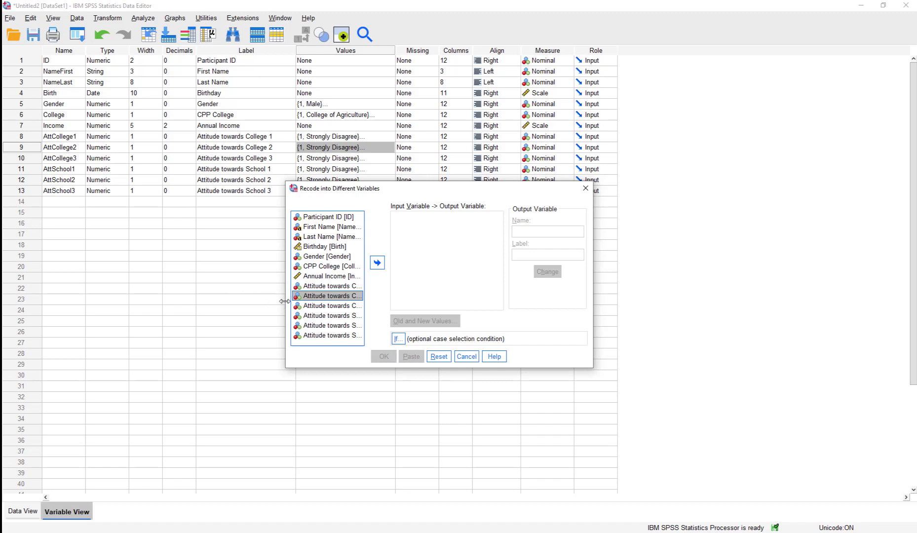
drag(283, 303, 92, 311)
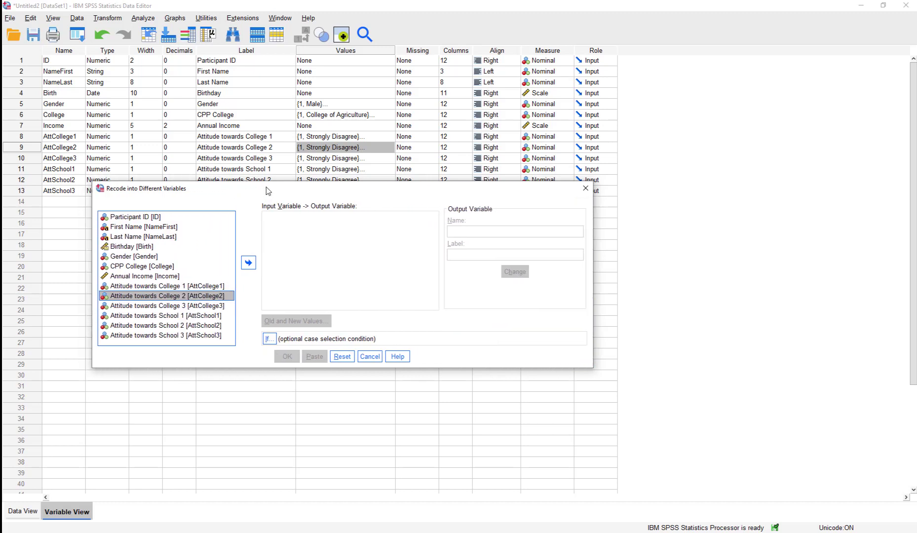
drag(266, 191, 469, 210)
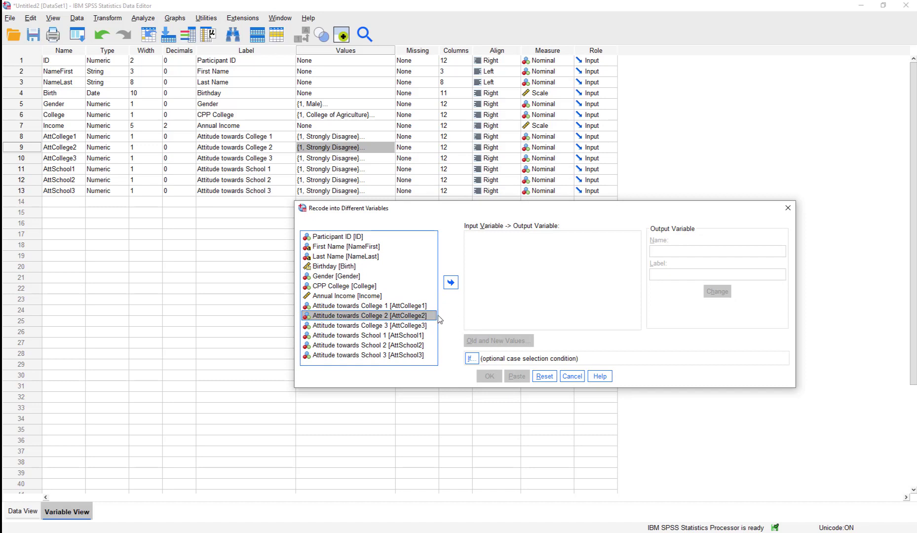
click(451, 285)
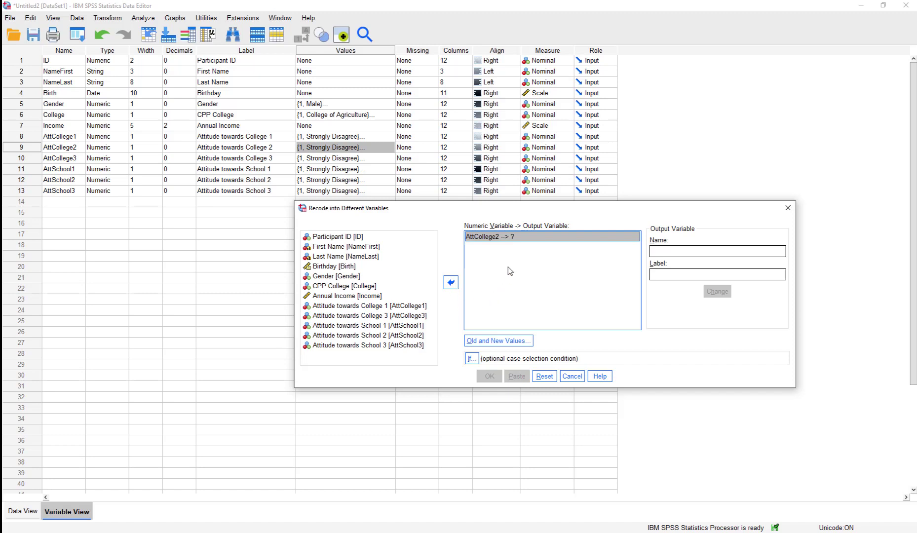
Assign AttCollege2 the output variable name R_AttCollege2 with the label "Reverse Coded".
drag(670, 211, 659, 223)
click(688, 260)
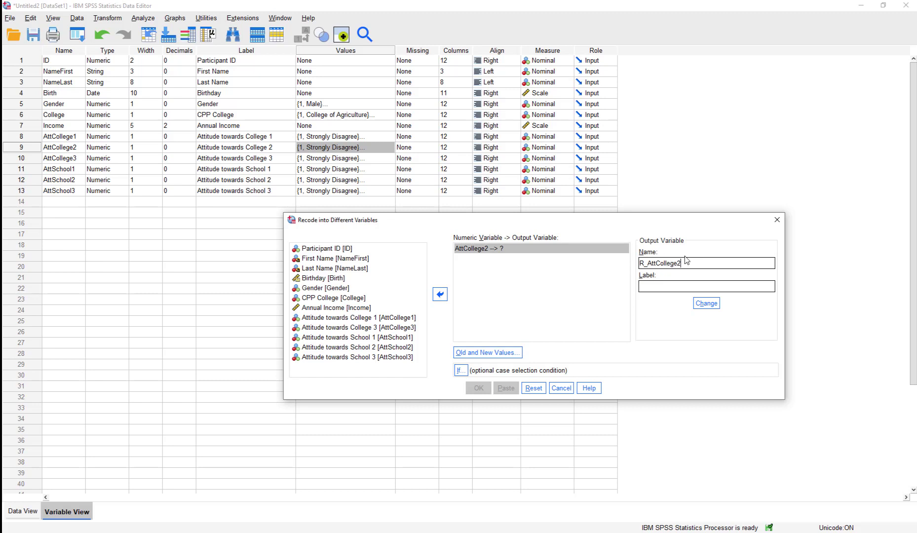
click(663, 286)
text(Reverse Coded)
drag(610, 222, 636, 187)
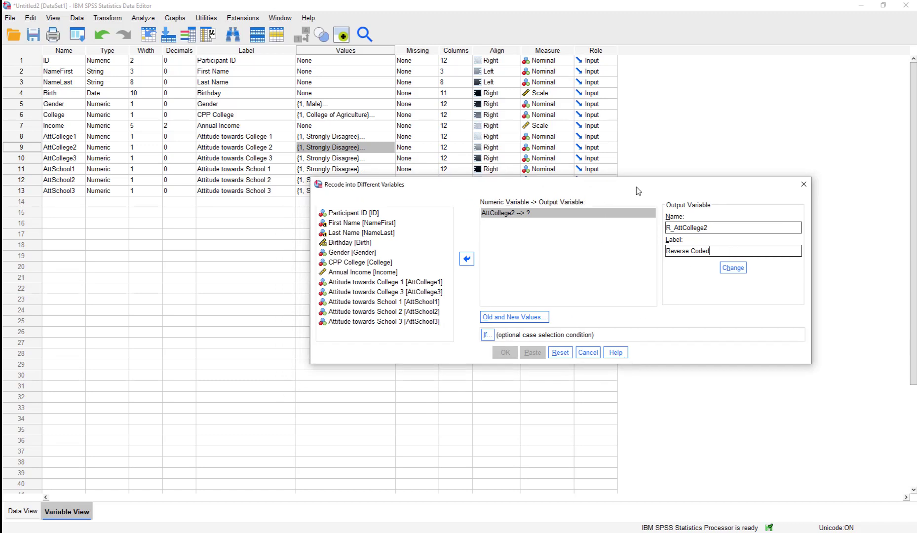
click(740, 272)
click(740, 272)
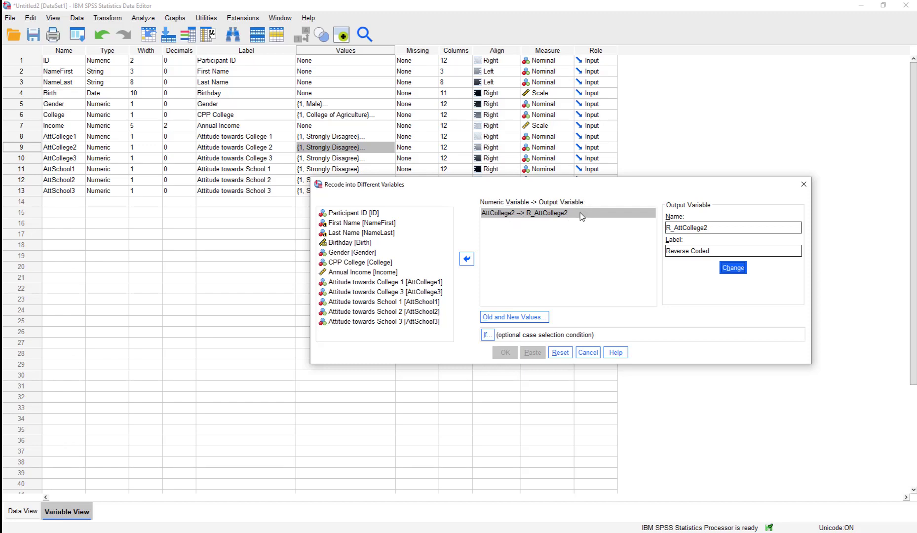
Define the first old-to-new value pair for AttCollege2, recoding 1 to 5, after checking the scale in the Excel workbook.
click(535, 317)
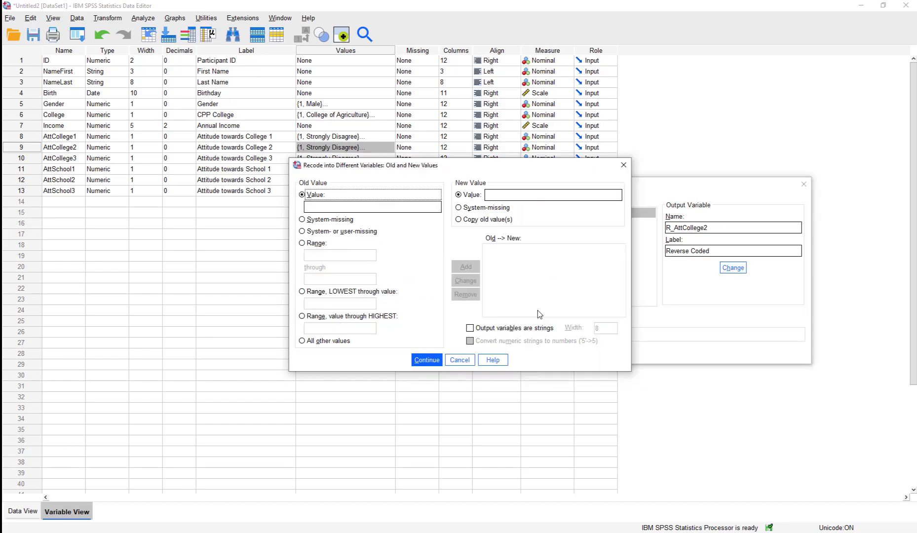
drag(495, 172, 770, 255)
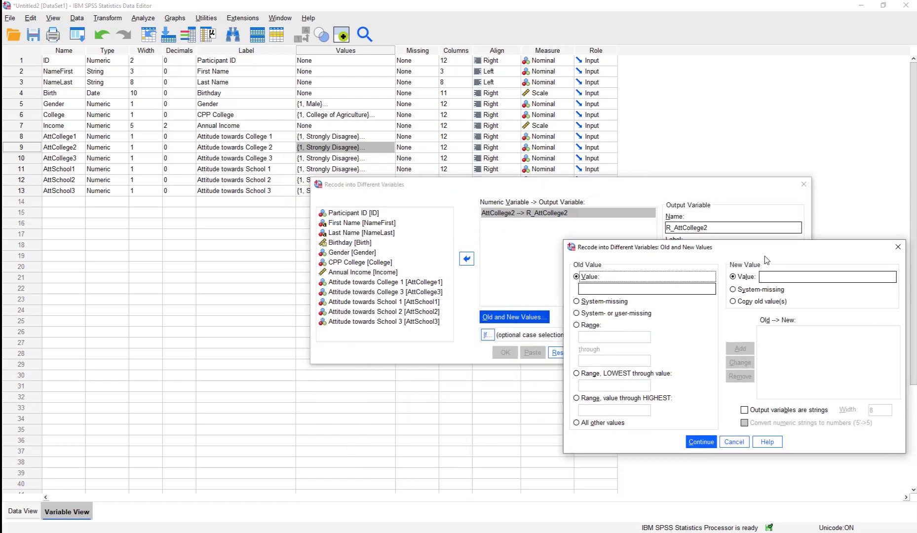
click(607, 288)
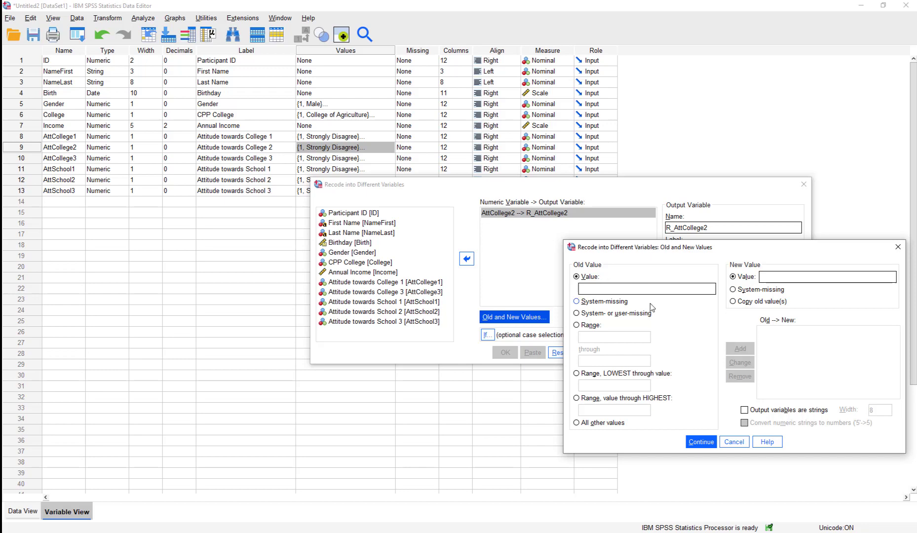
text(1)
click(780, 277)
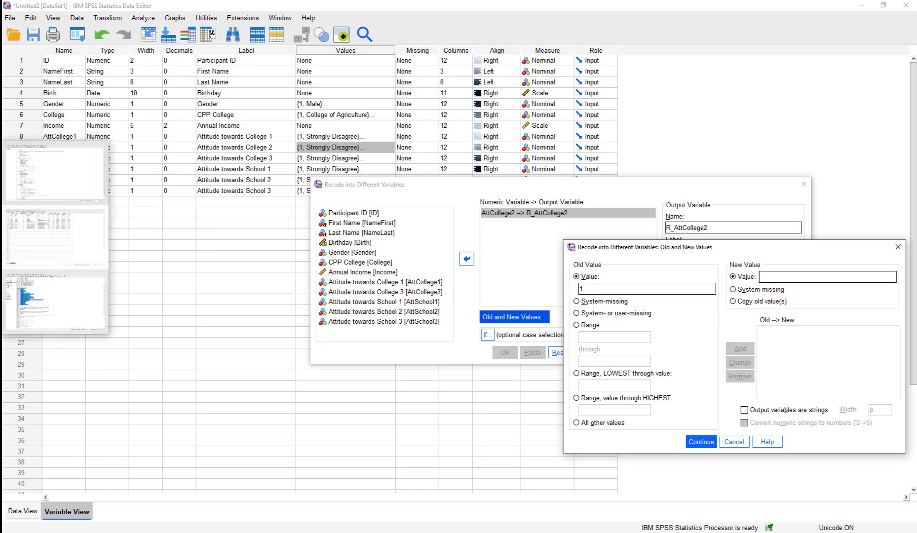
key(alt+Tab)
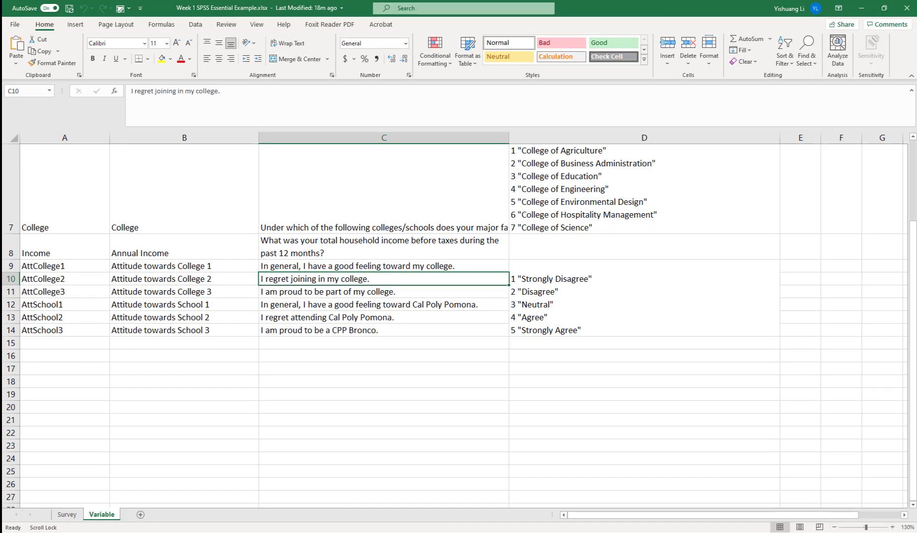
key(alt+Tab)
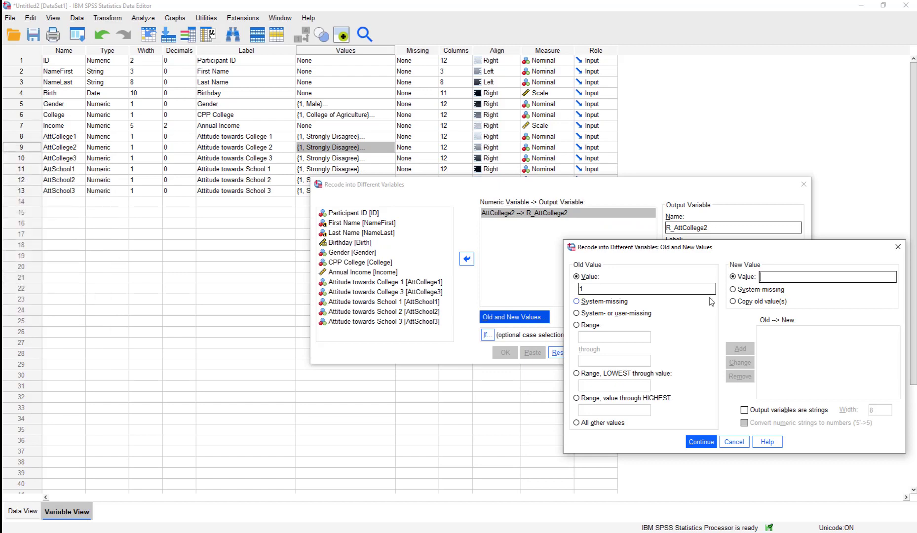
click(777, 277)
text(5)
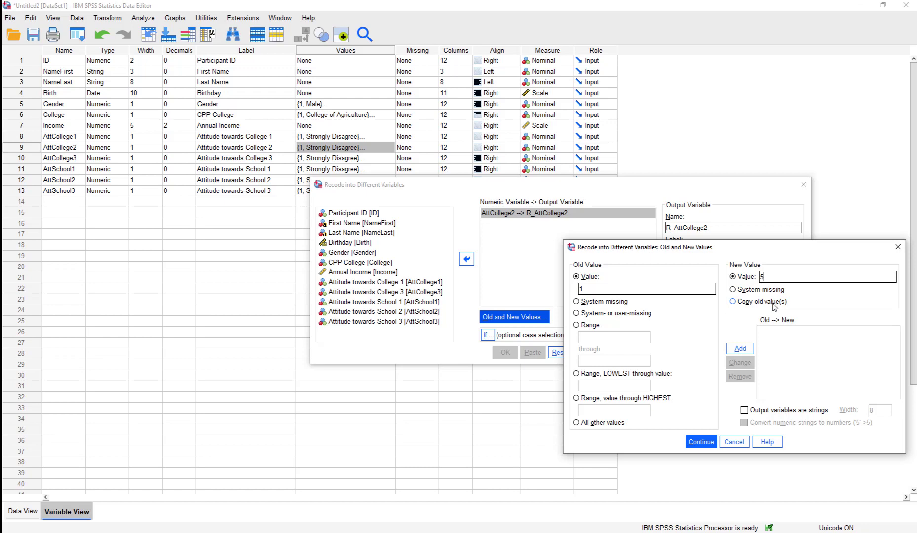
click(738, 351)
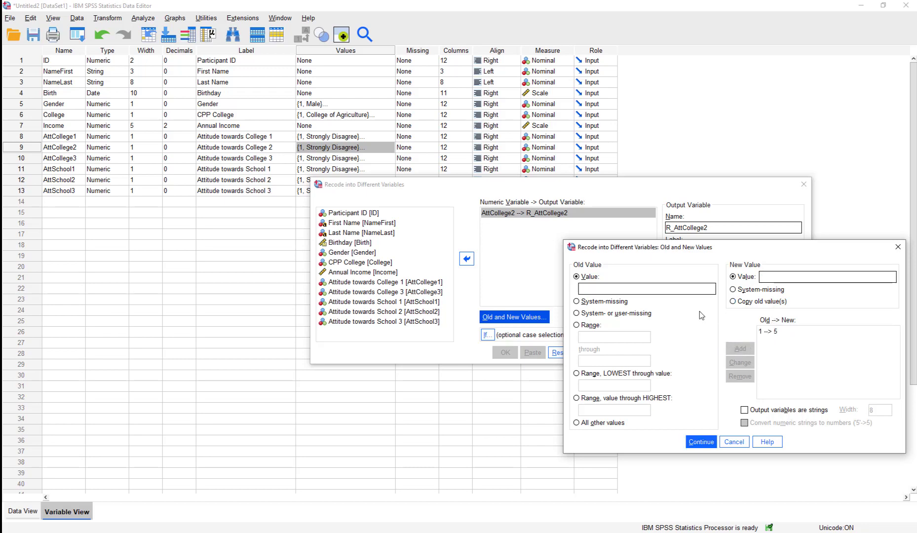
Add the recode pair 2 to 4 for AttCollege2, checking the scale labels in the Excel workbook.
click(642, 285)
text(2)
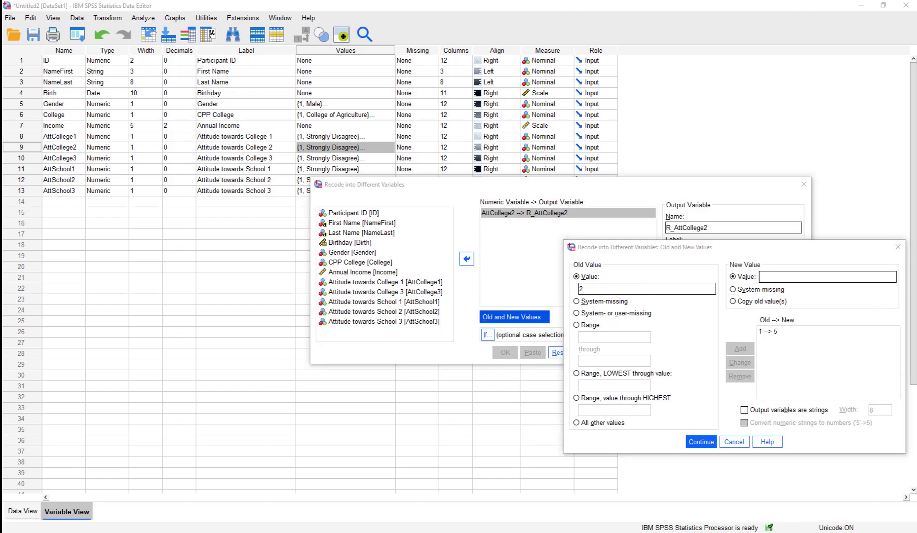
key(alt+Tab)
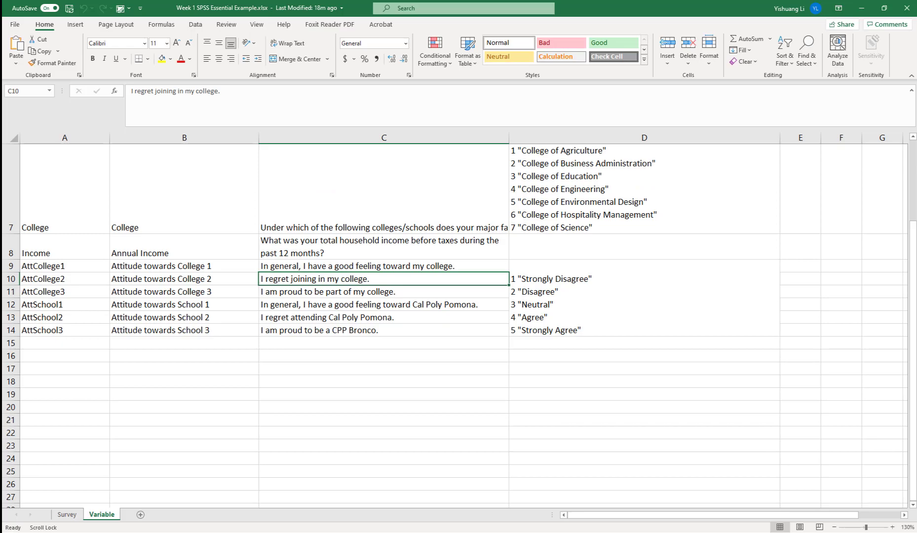
key(alt+Tab)
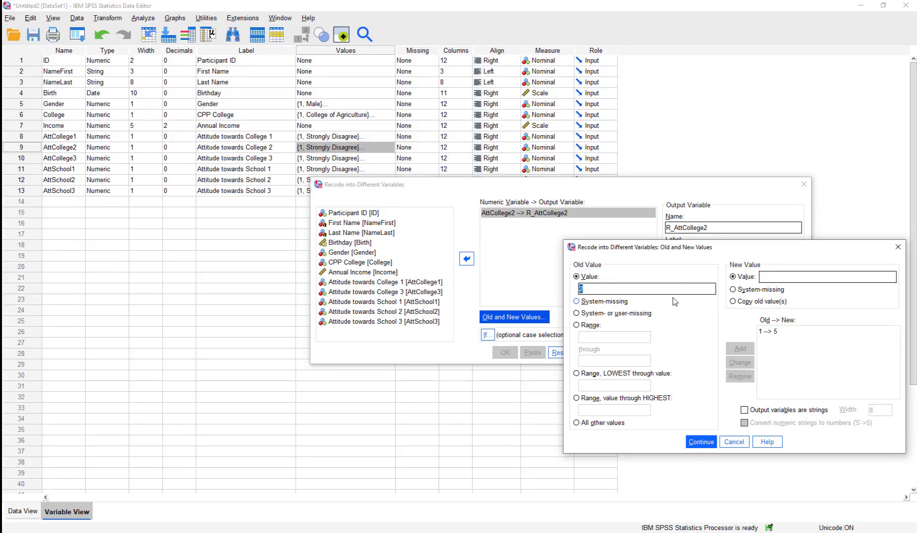
click(773, 276)
text(4)
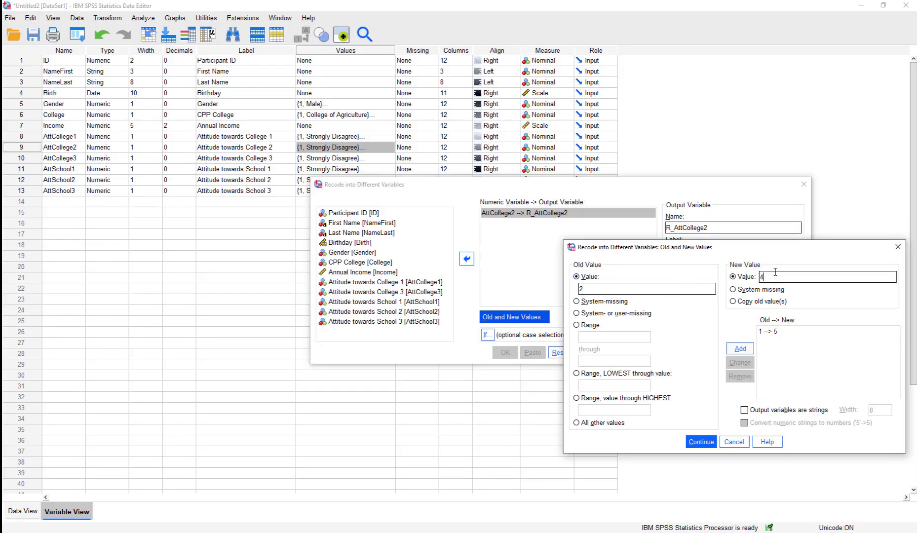
click(746, 350)
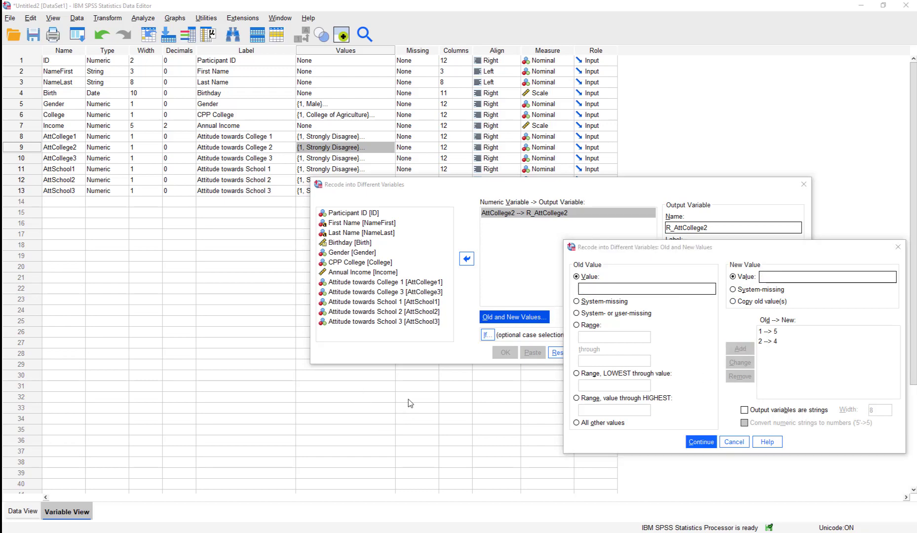
Add the recode pair that keeps the neutral value 3 as 3.
click(604, 289)
text(3)
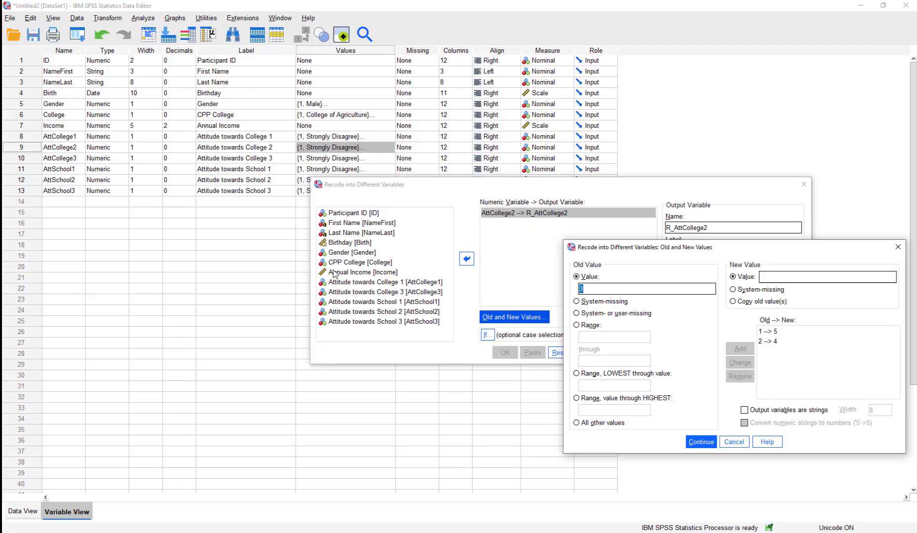
click(783, 277)
text(3)
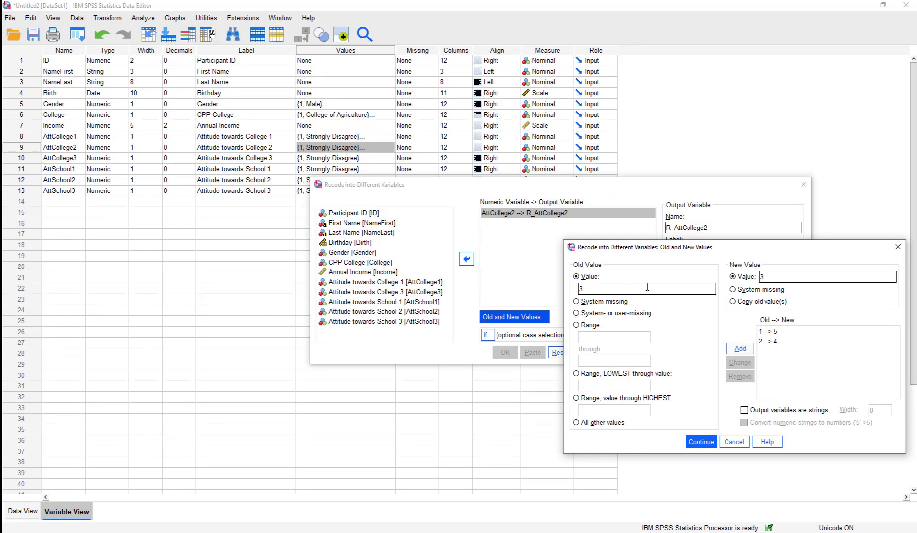
click(740, 350)
Add the recode pairs 4 to 2 and 5 to 1 and accept the old and new values.
click(607, 289)
text(4)
click(777, 276)
text(2)
click(649, 285)
text(5)
click(770, 277)
text(1)
click(740, 348)
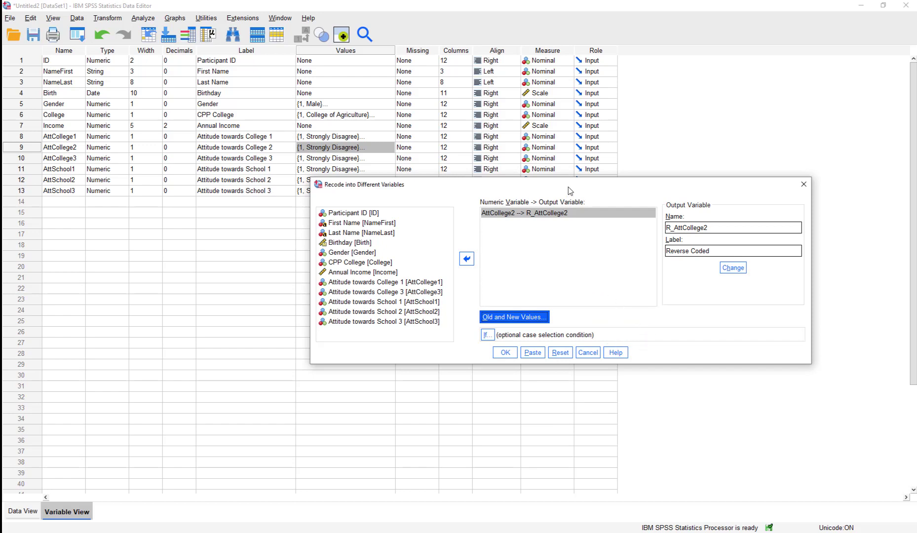
Paste the AttCollege2 to R_AttCollege2 recode command as syntax instead of running it directly.
drag(568, 186, 629, 227)
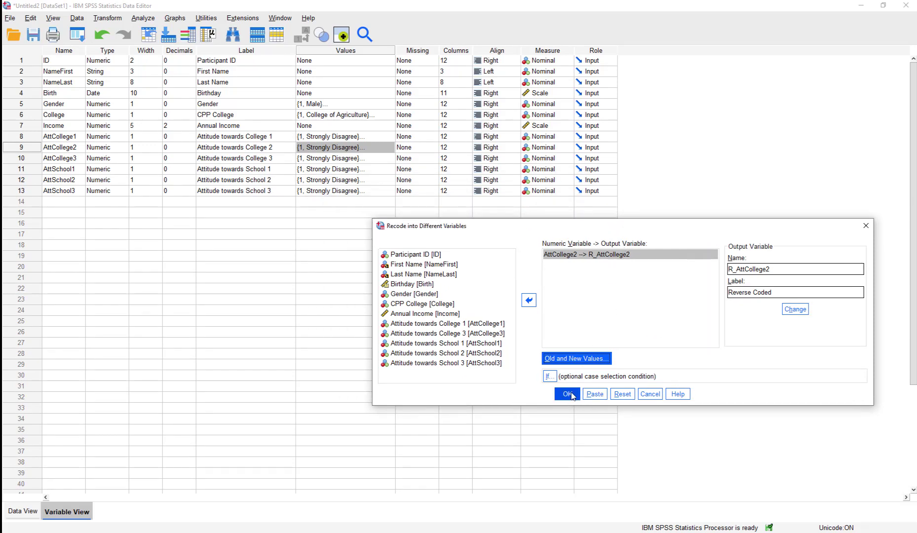
click(596, 394)
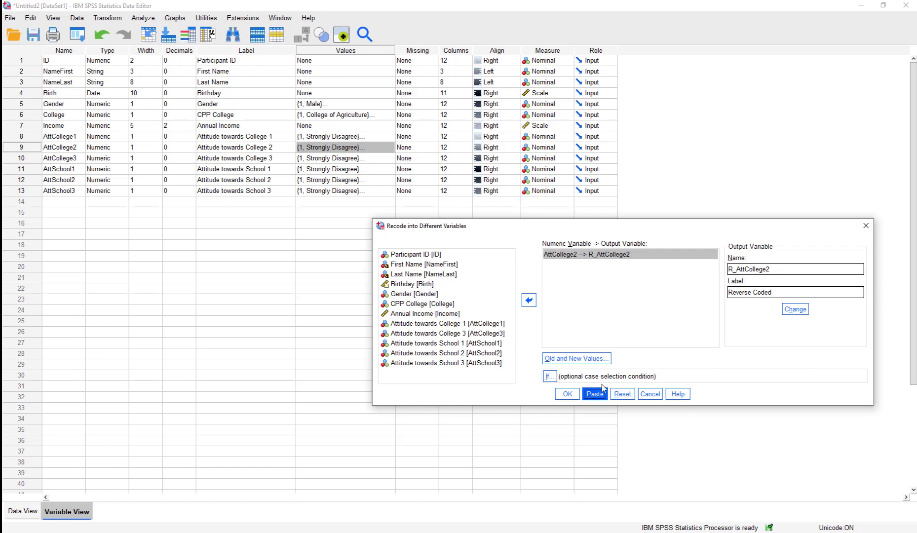
Send the AttCollege2 recode to the syntax file and remove the DATASET ACTIVATE line above the pasted commands.
click(605, 395)
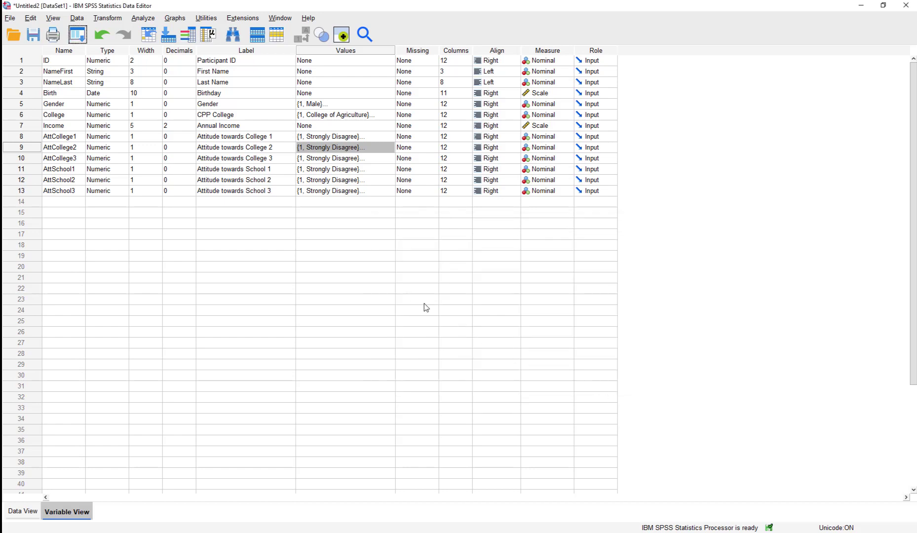
mouse_move(5, 288)
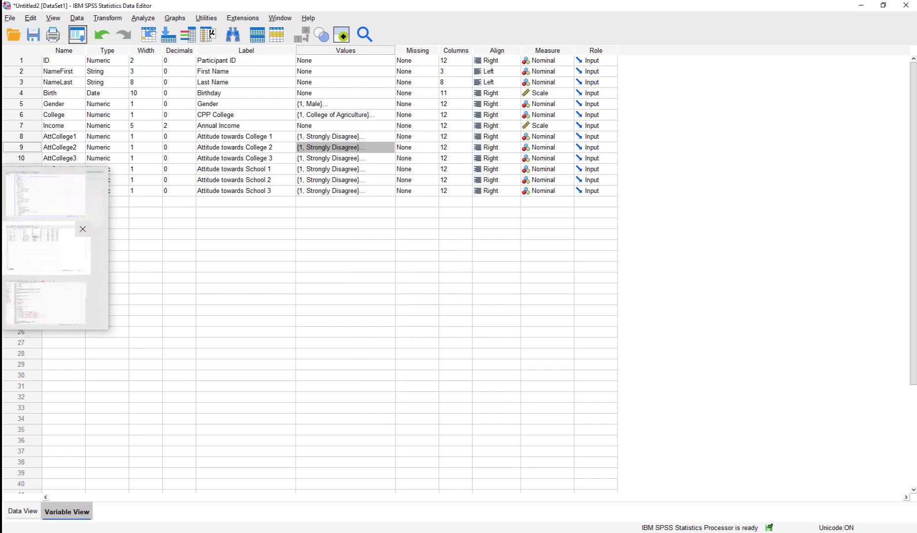
click(67, 296)
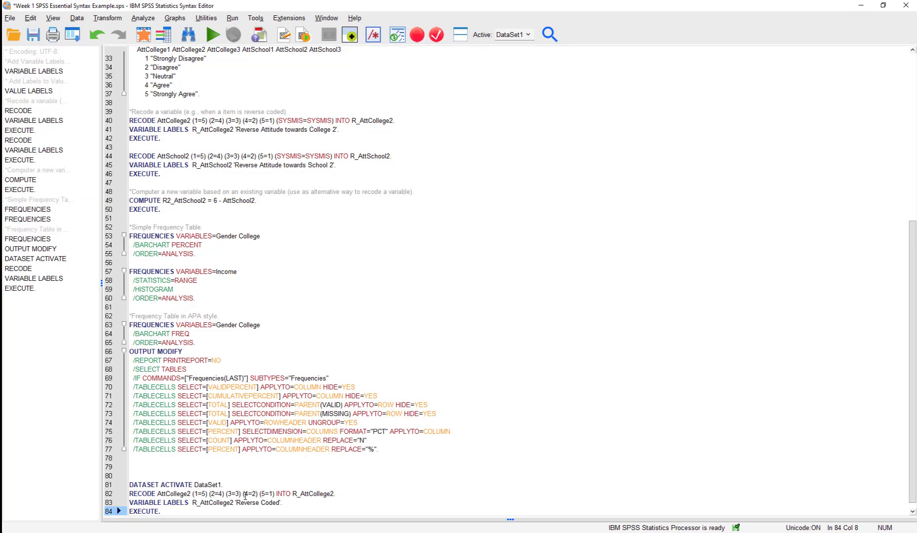
drag(197, 514, 126, 495)
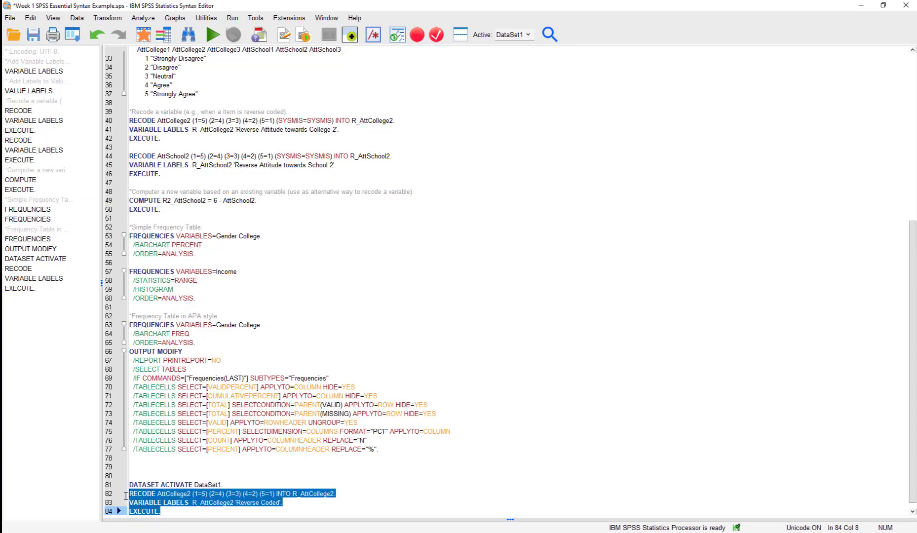
click(173, 483)
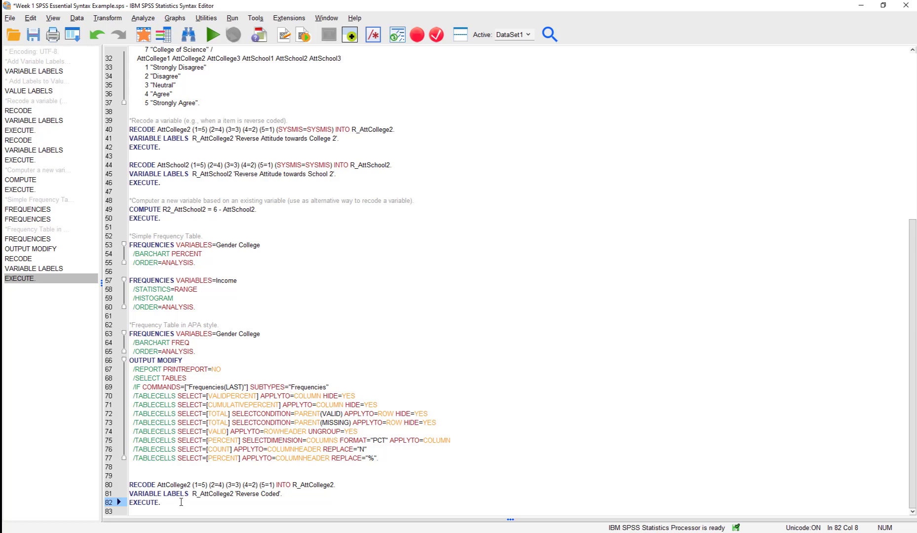
Delete the pasted R_AttCollege2 recode, label and execute commands from the end of the syntax file.
click(172, 185)
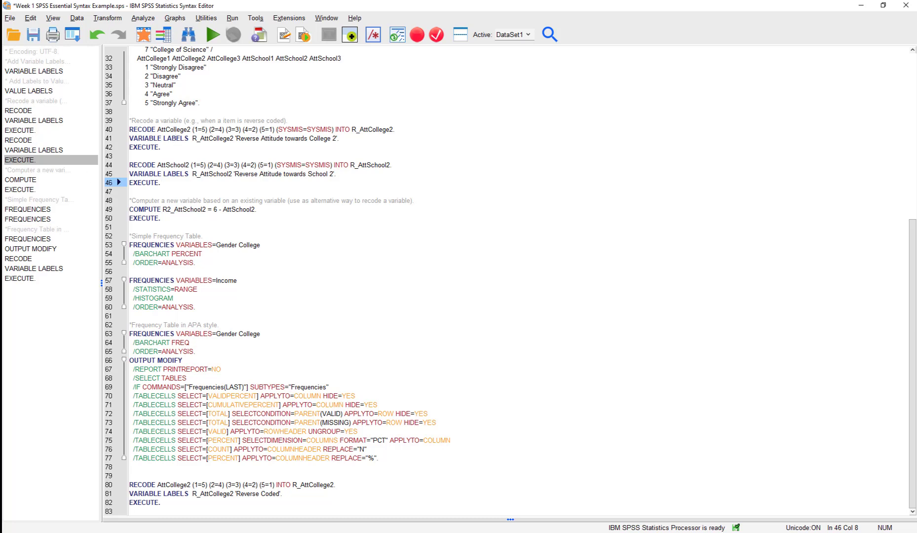
key(alt+Tab)
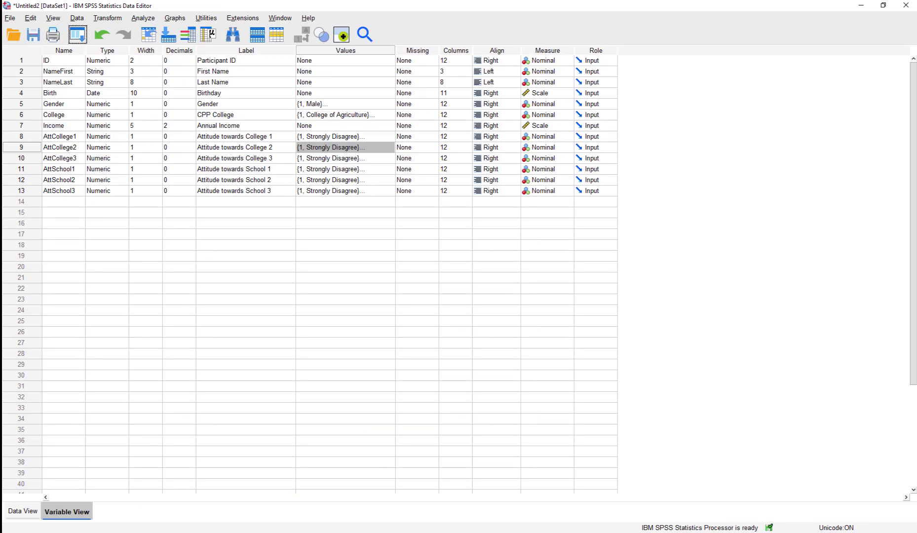
key(alt+Tab)
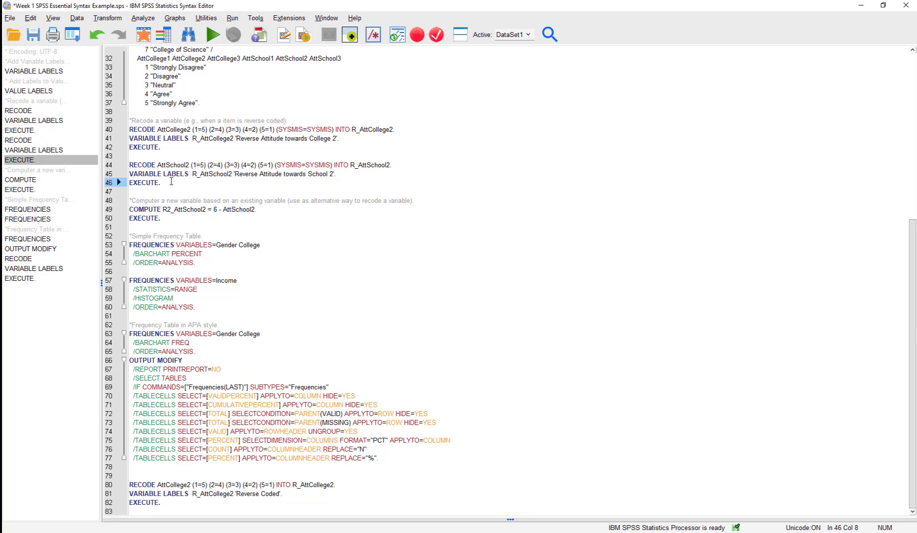
drag(187, 510, 128, 484)
key(Delete)
key(BackSpace)
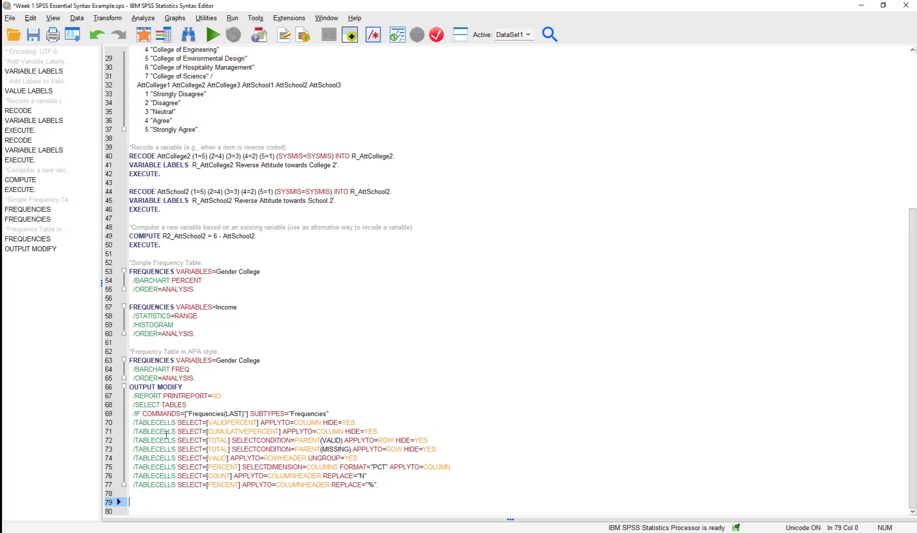
Run the prepared syntax that recodes AttCollege2 and AttSchool2 into R_AttCollege2 and R_AttSchool2, and return to the variable list.
drag(175, 205, 129, 156)
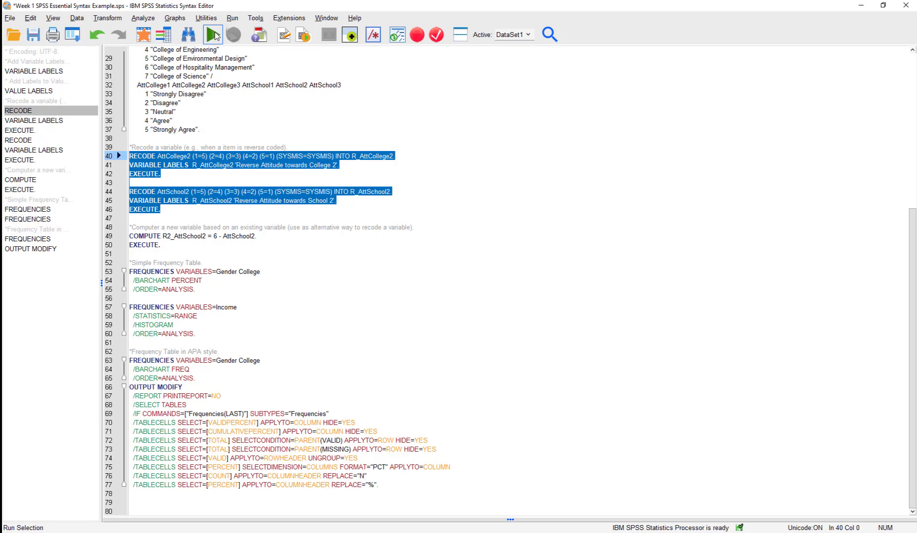
click(214, 37)
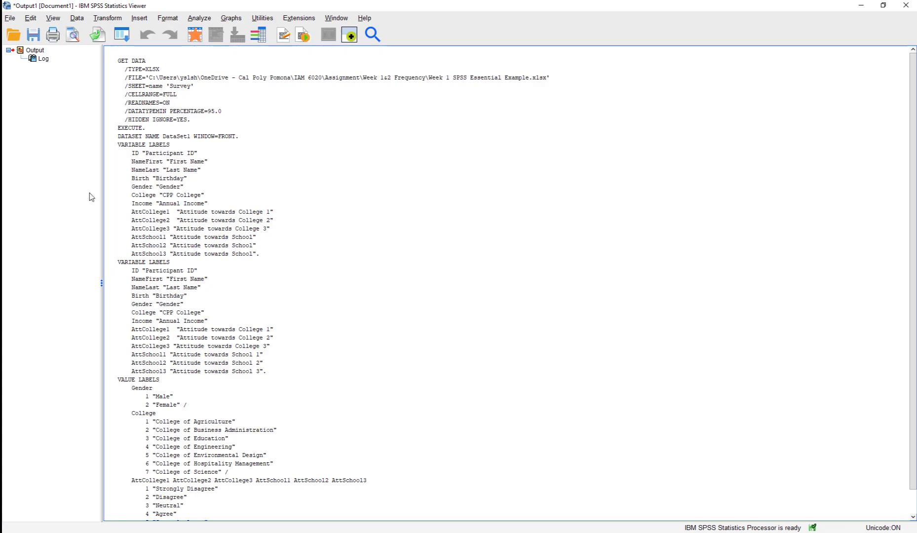
mouse_move(1, 237)
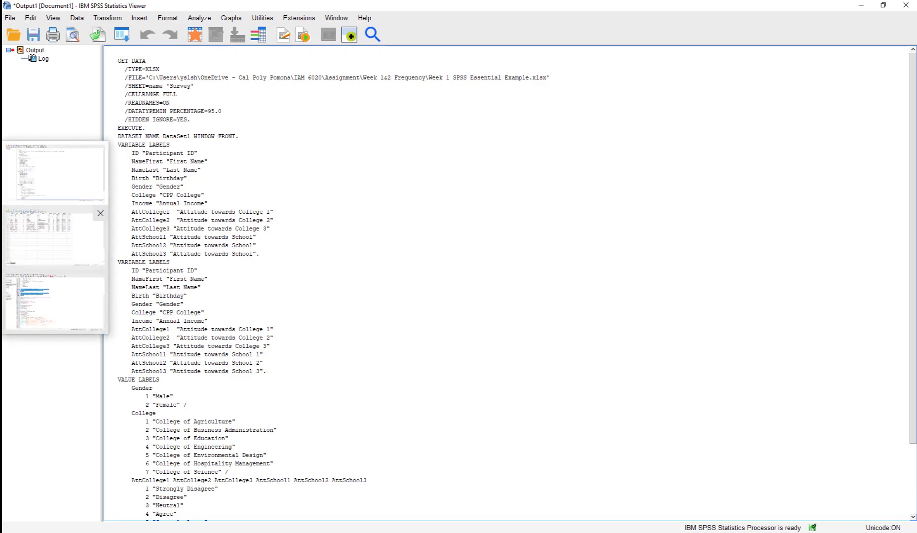
click(86, 245)
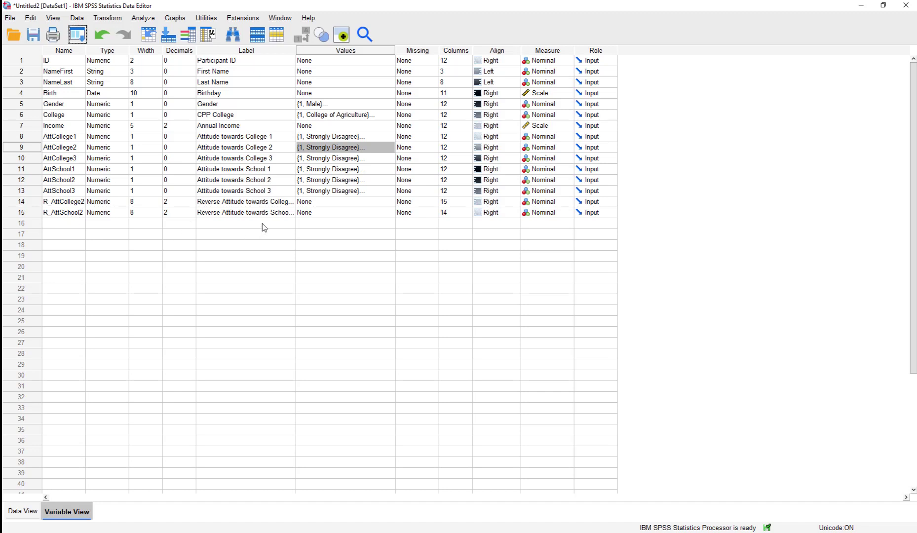
Widen the Label column to read the full labels of the reverse-coded variables and check the value labels of R_AttCollege2.
click(260, 203)
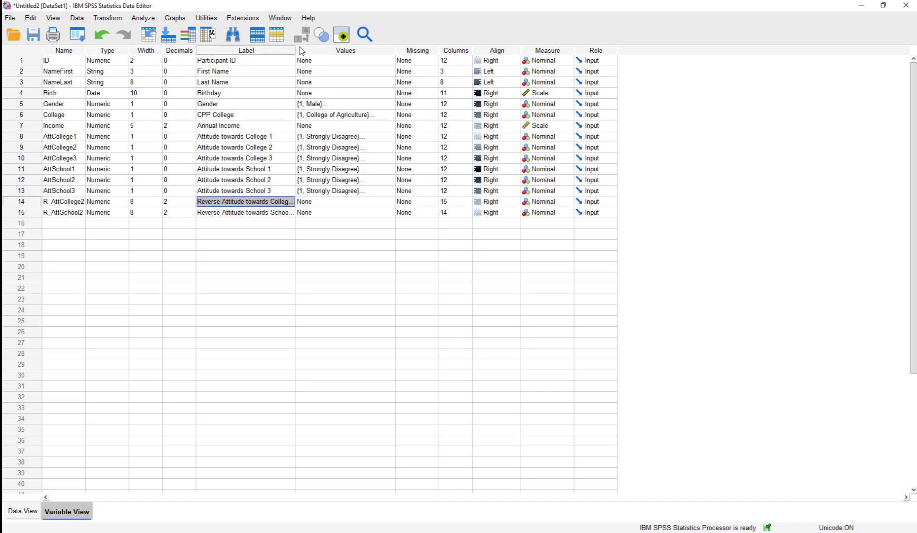
drag(295, 50, 366, 51)
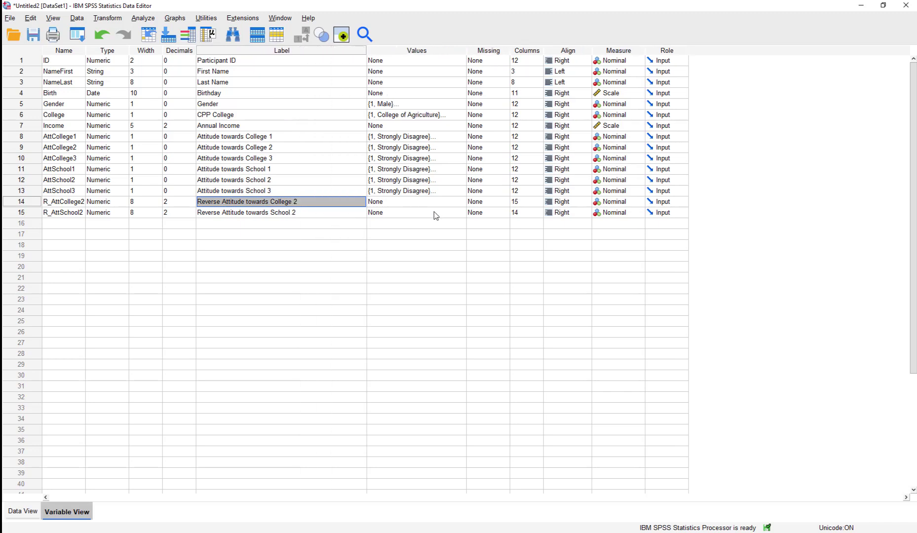
click(444, 204)
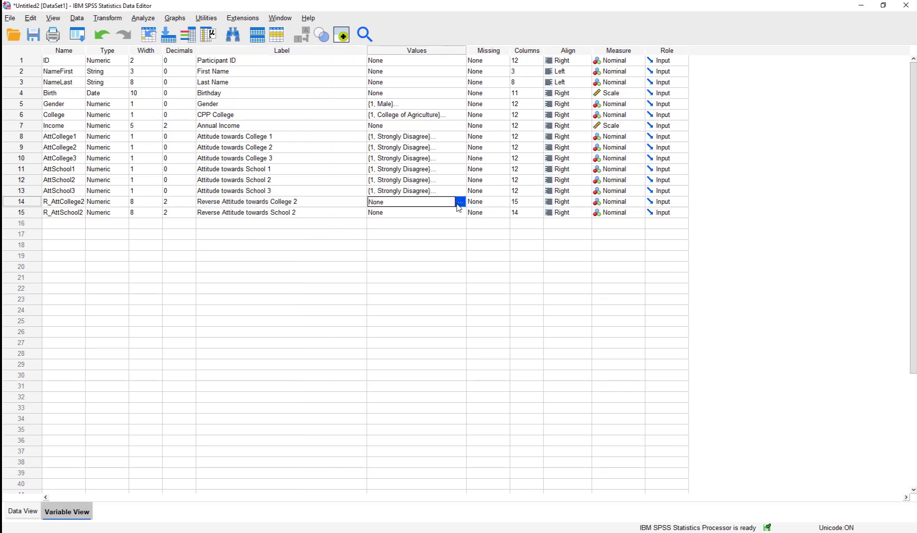
click(461, 201)
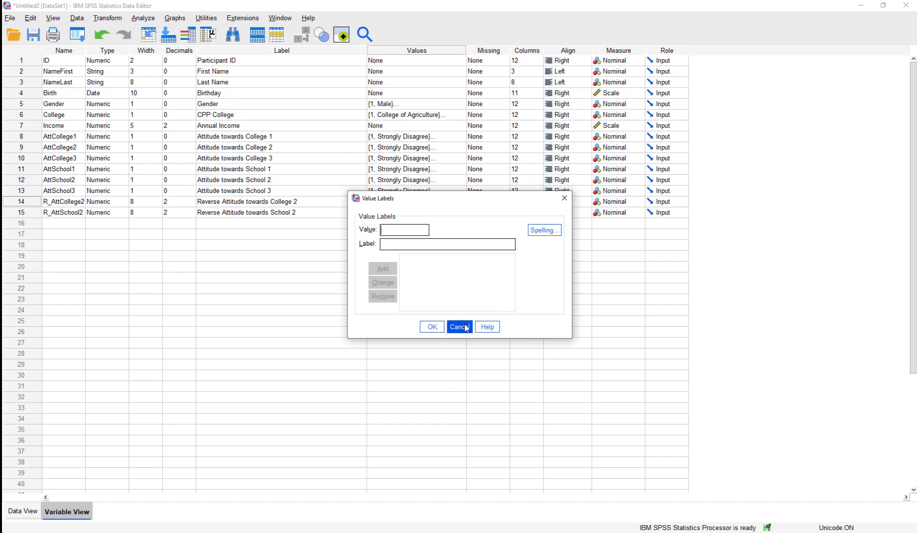
click(461, 325)
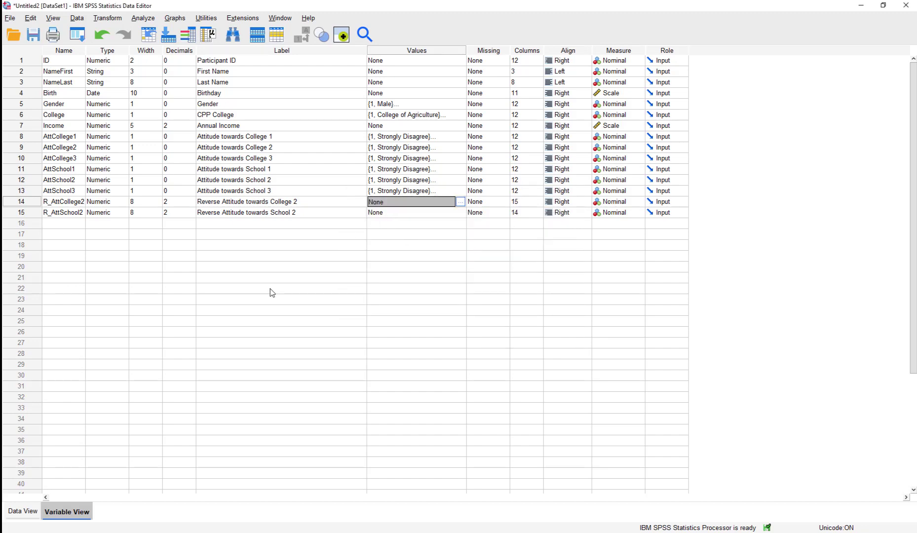
Examine the case data in the new R_AttCollege2 and R_AttSchool2 columns.
click(24, 513)
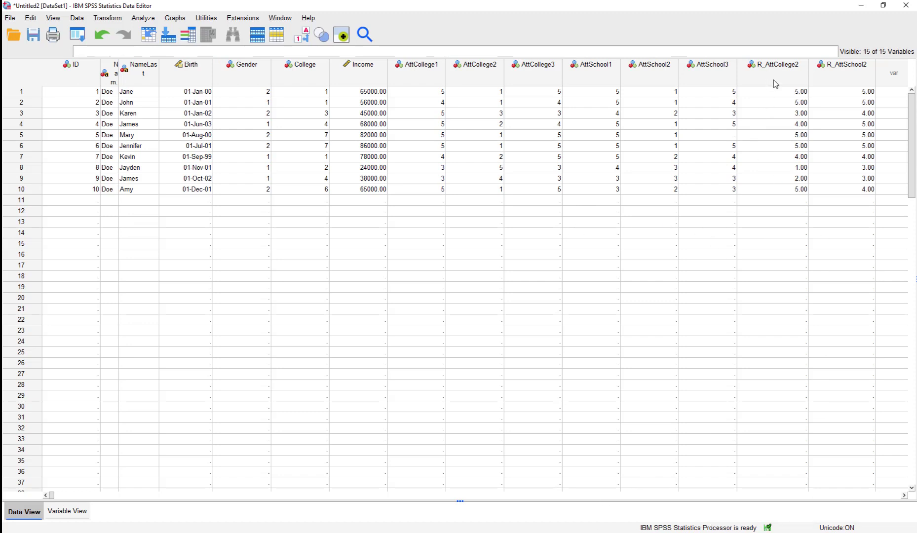
click(773, 93)
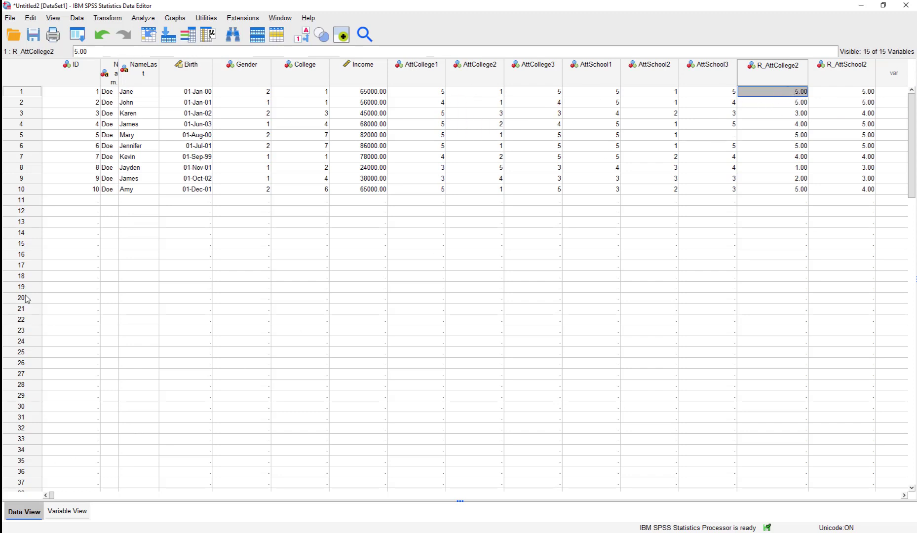
mouse_move(2, 243)
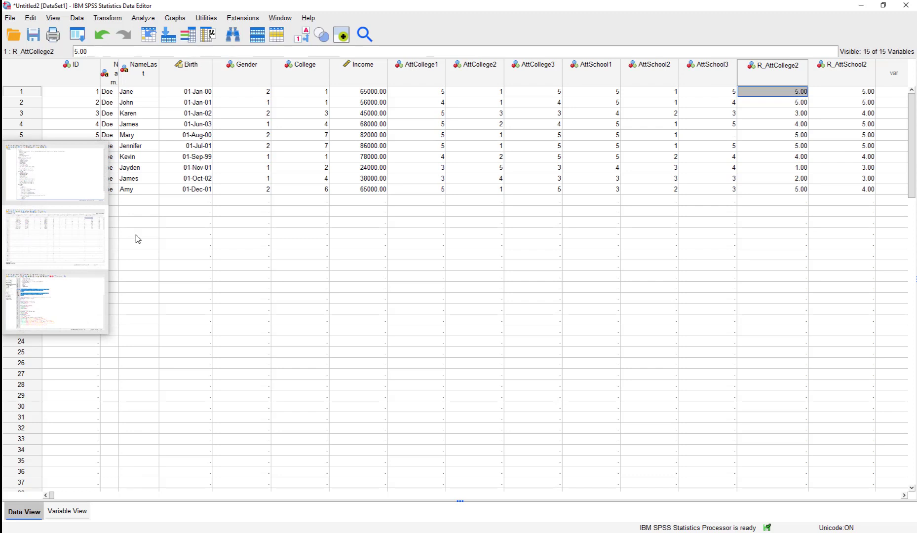
click(186, 244)
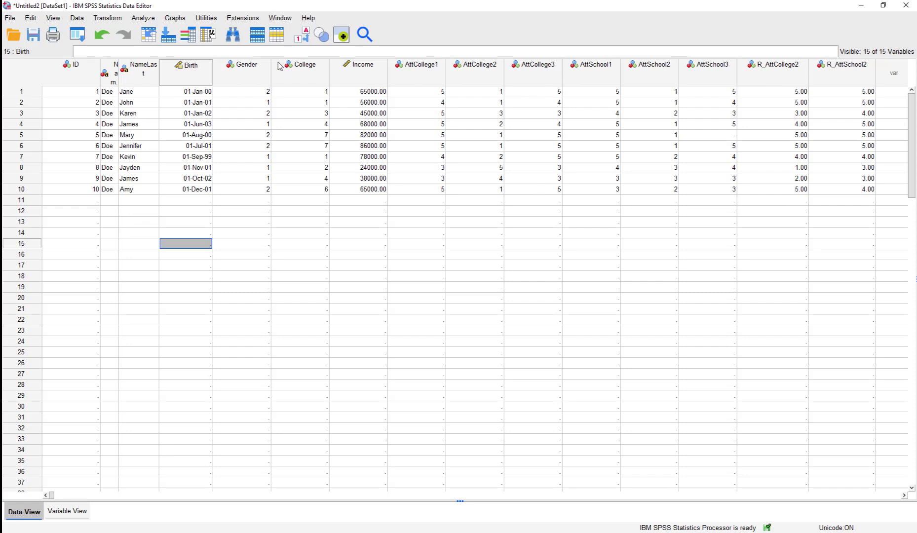
Start computing a new variable with MeanAttCollege as its target name.
click(118, 19)
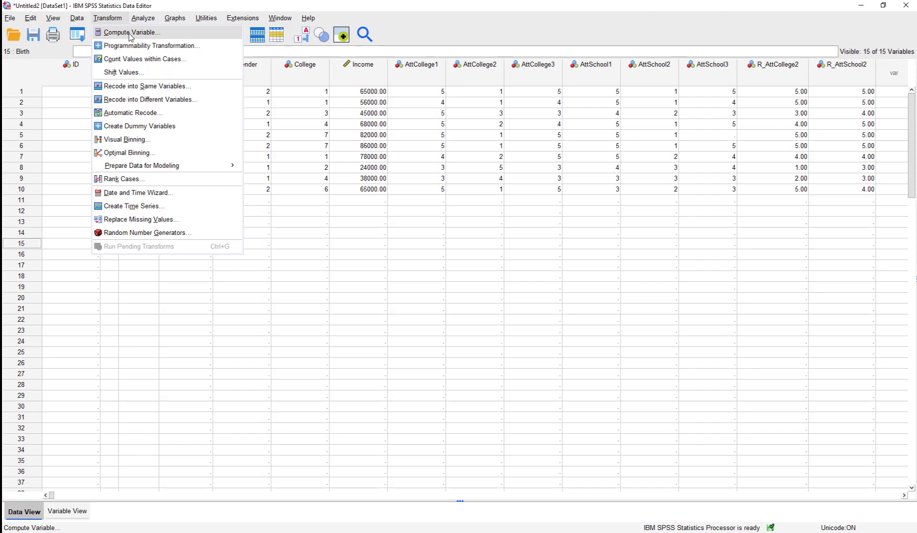
click(131, 34)
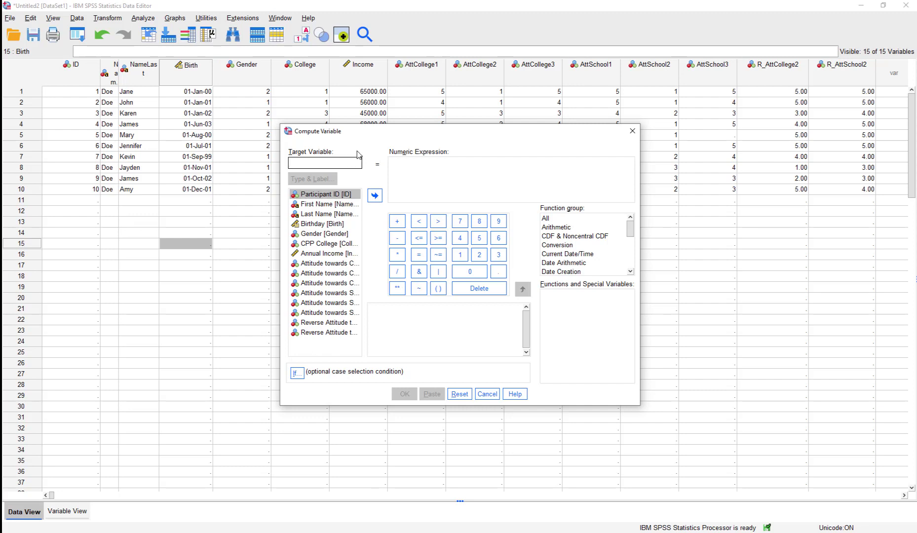
text(MeanAttitude)
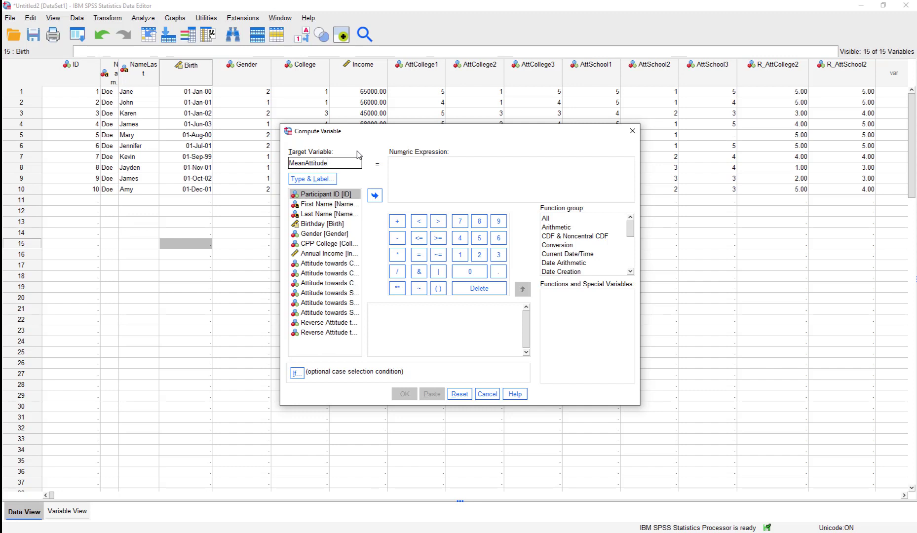
key(BackSpace)
key(BackSpace)
key(BackSpace)
Insert the statistical Mean function into the numeric expression with AttCollege1 as its first argument.
click(445, 189)
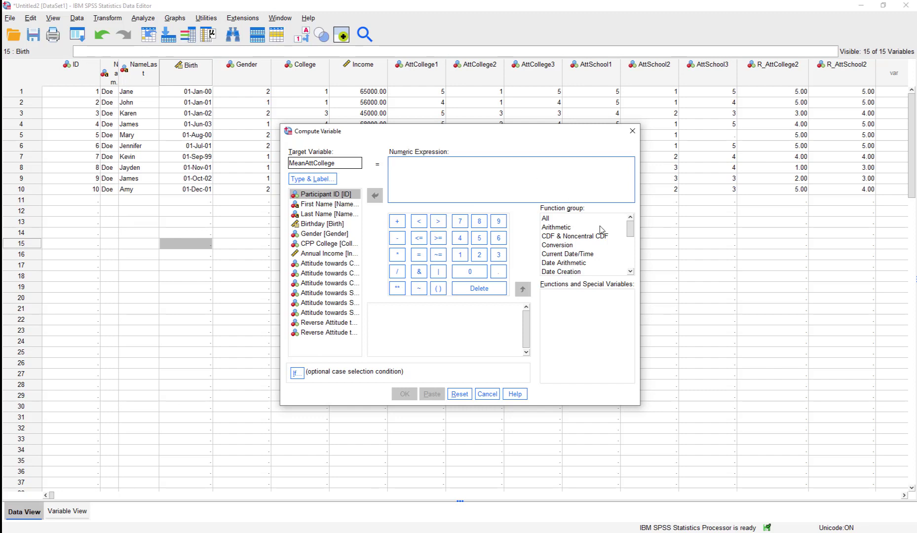
drag(630, 226, 634, 261)
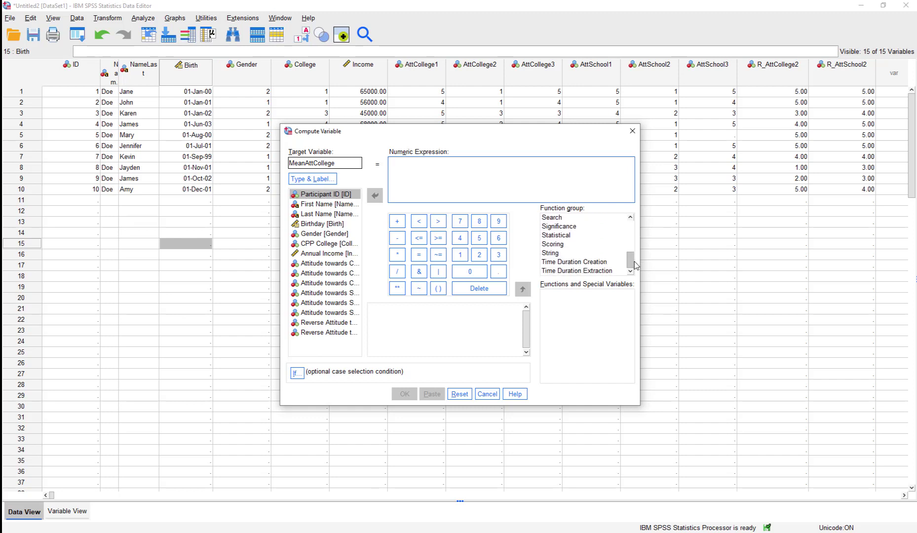
click(605, 236)
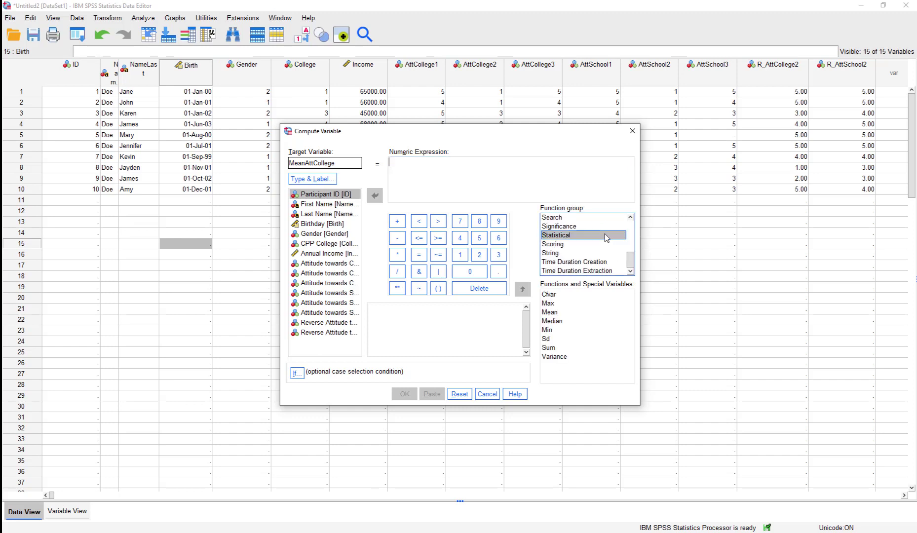
click(553, 314)
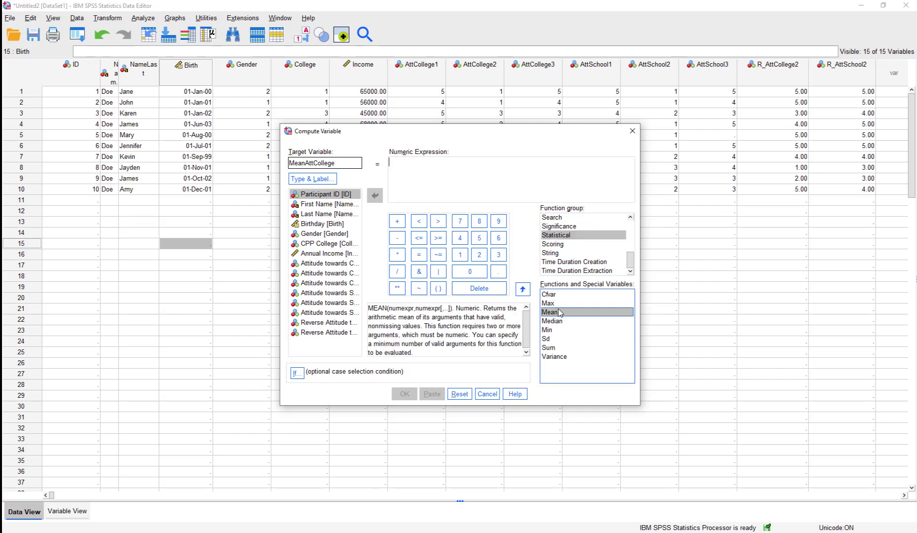
double_click(555, 315)
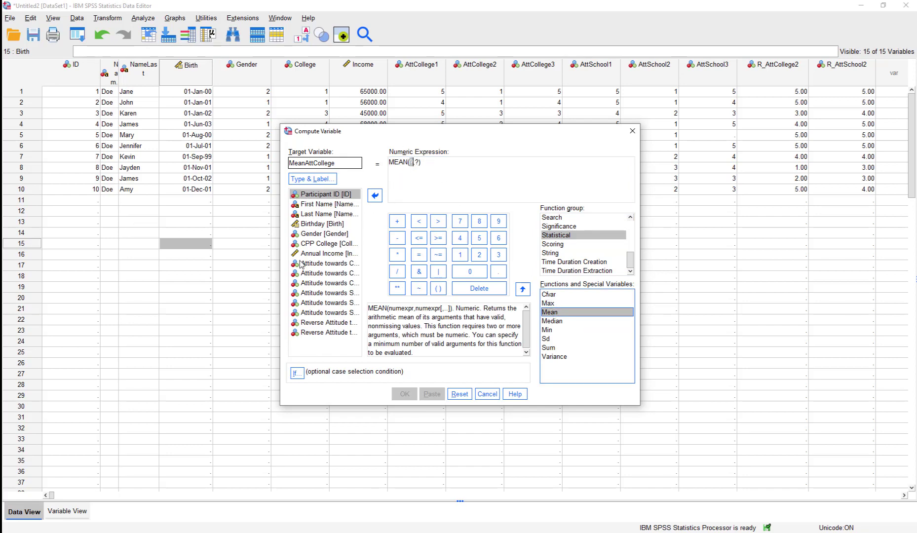
click(352, 264)
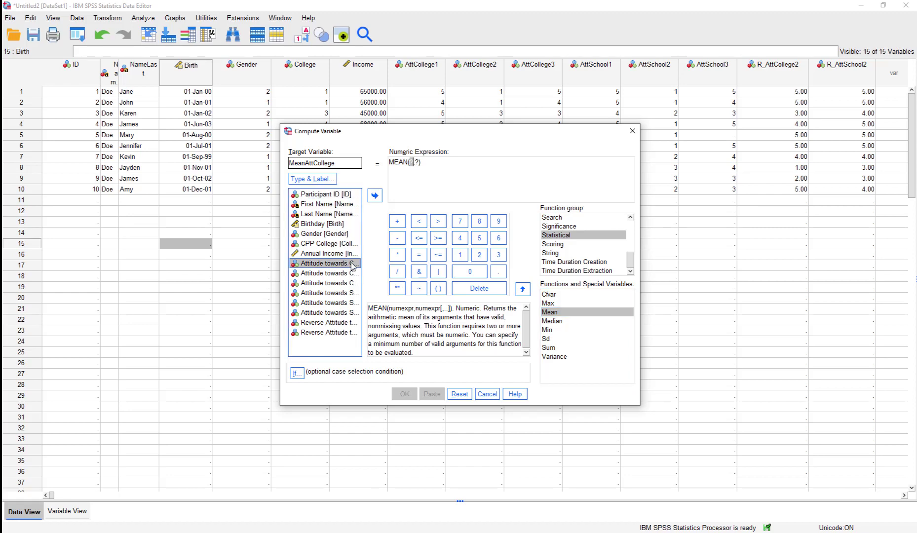
click(374, 196)
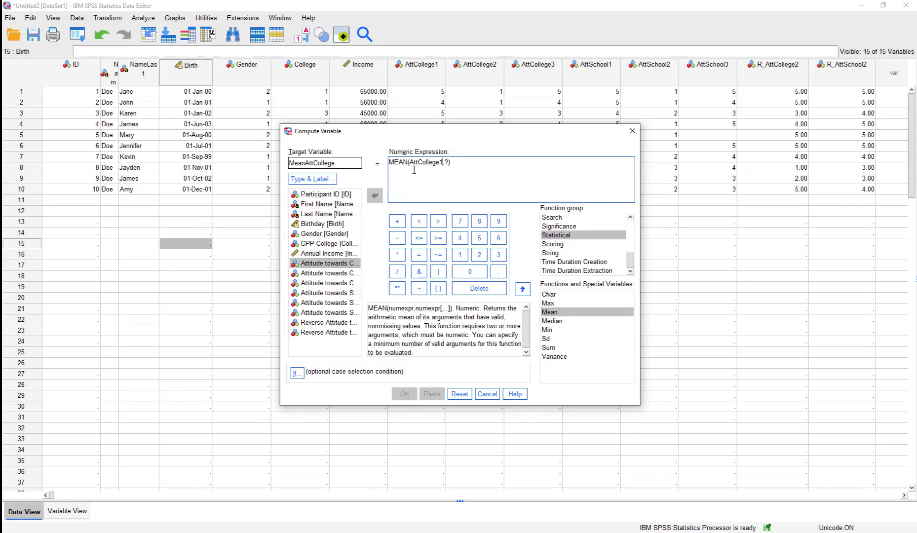
Enlarge the Compute Variable dialog to read the full variable names and set R_AttCollege2 as the second argument of MEAN.
double_click(446, 162)
drag(280, 283, 90, 283)
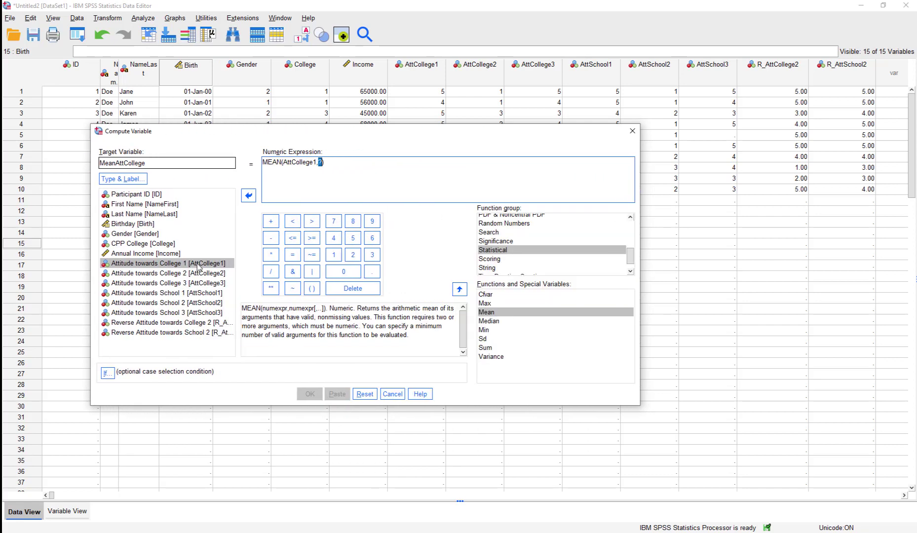
click(207, 323)
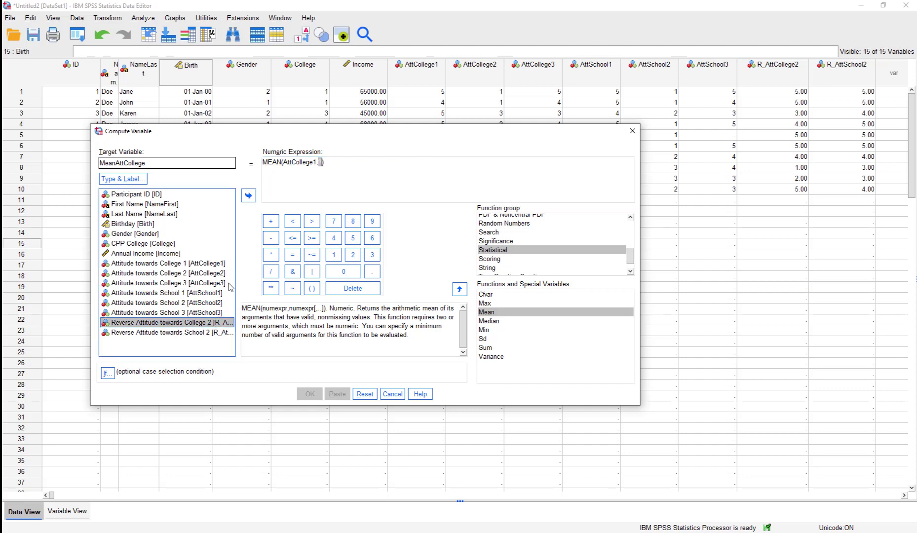
click(249, 196)
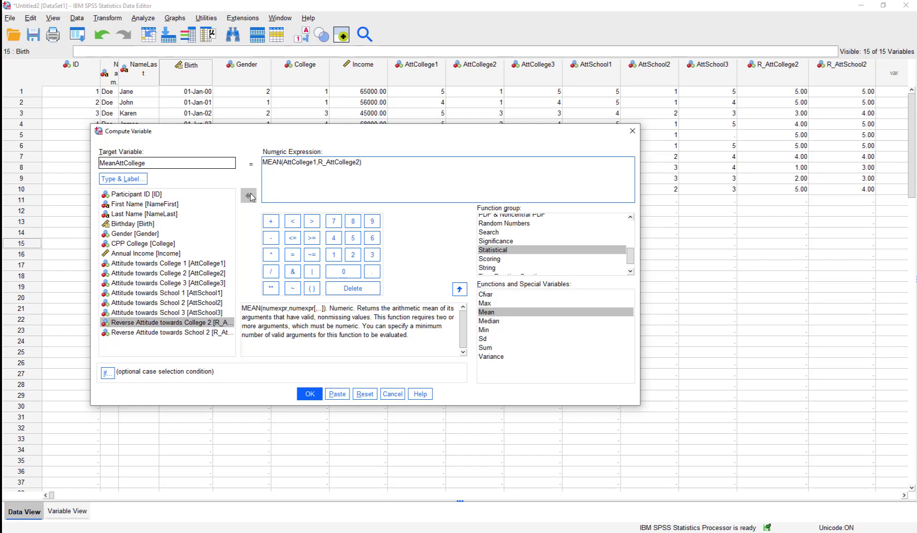
Add AttCollege3 as the third MEAN argument and paste the MeanAttCollege computation into the syntax file, followed by two new lines.
text(,)
click(214, 287)
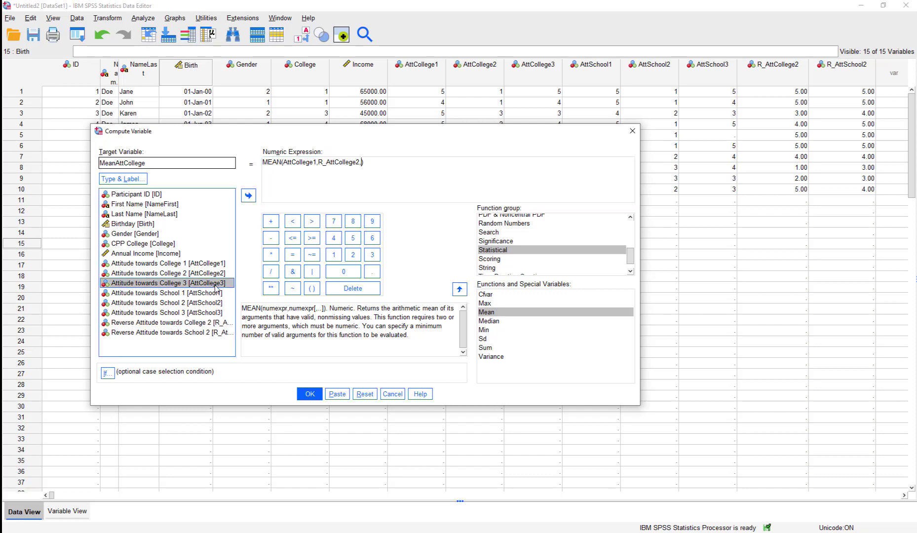
click(248, 197)
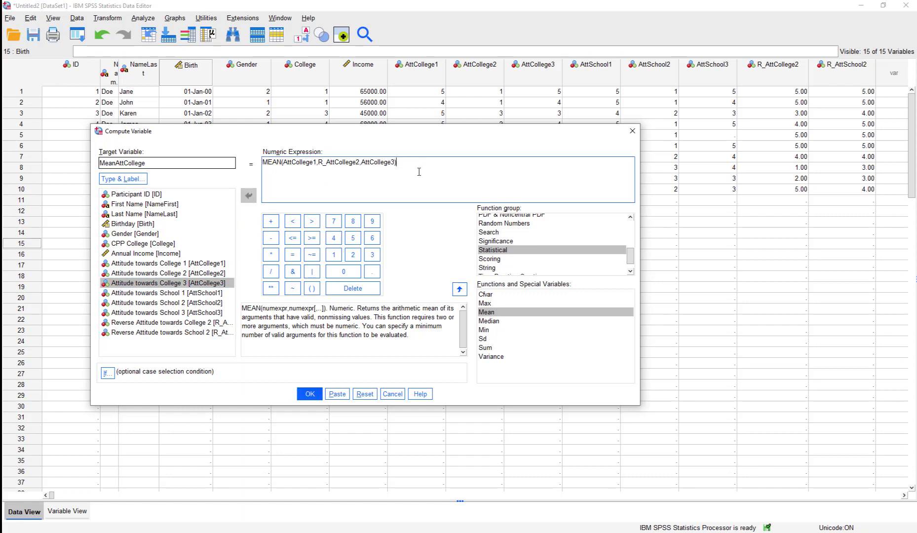
drag(469, 136, 705, 68)
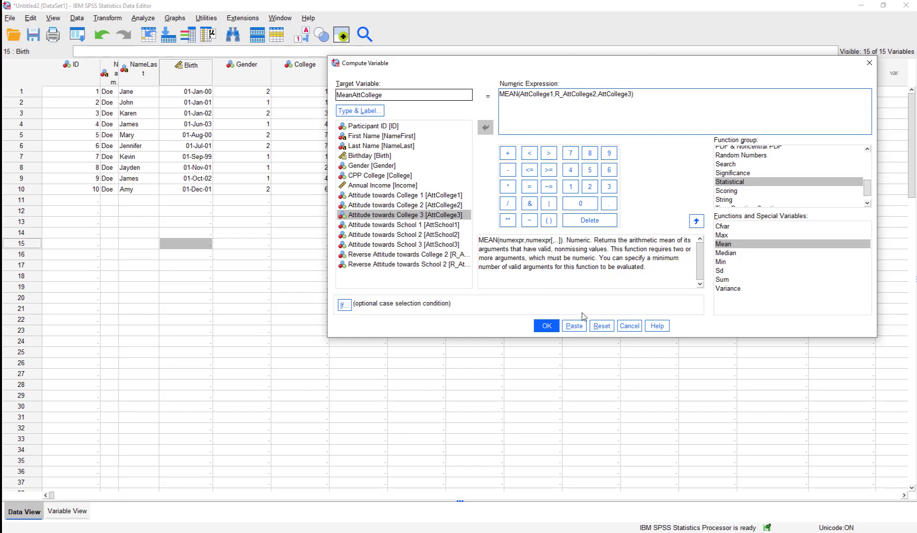
click(574, 326)
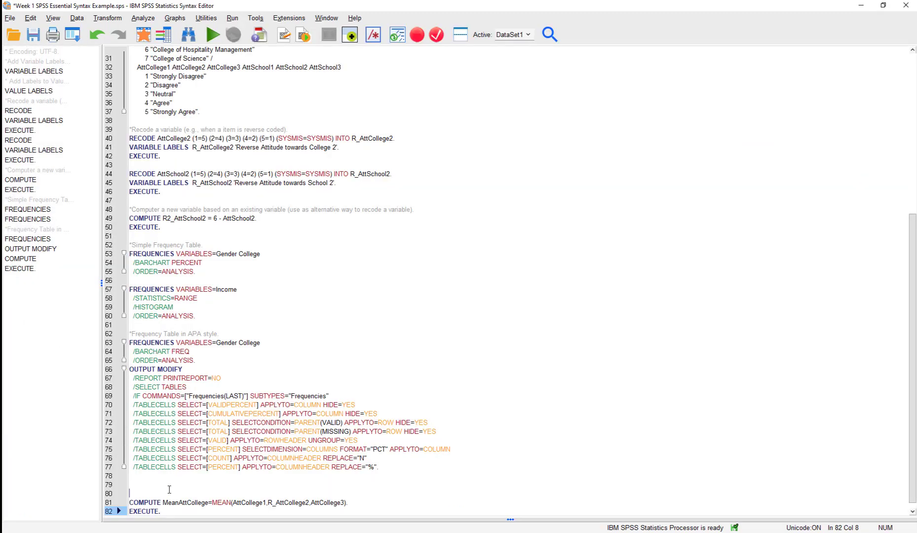
click(179, 511)
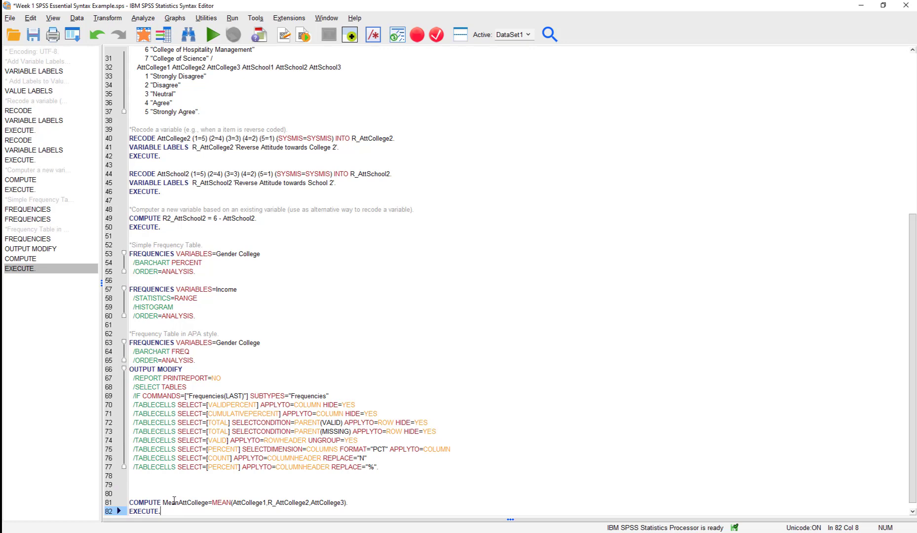
key(Return)
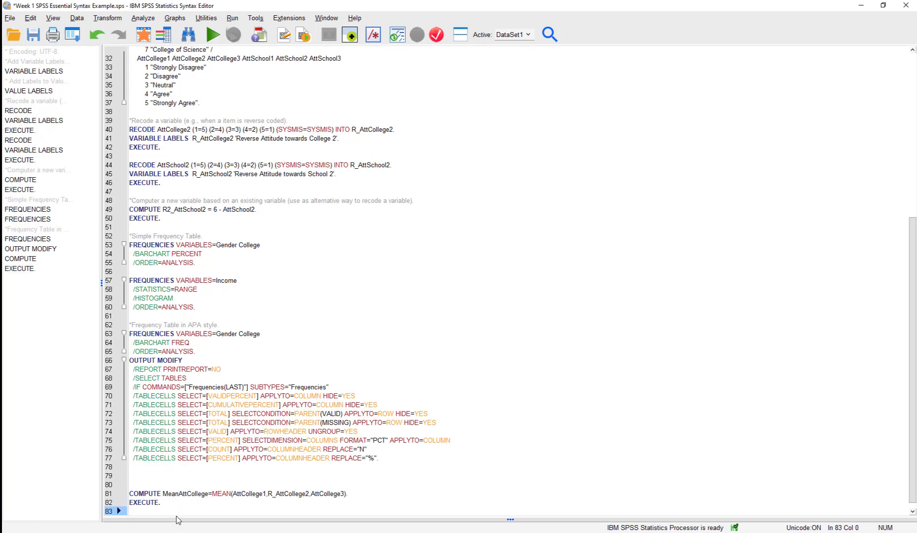
key(Return)
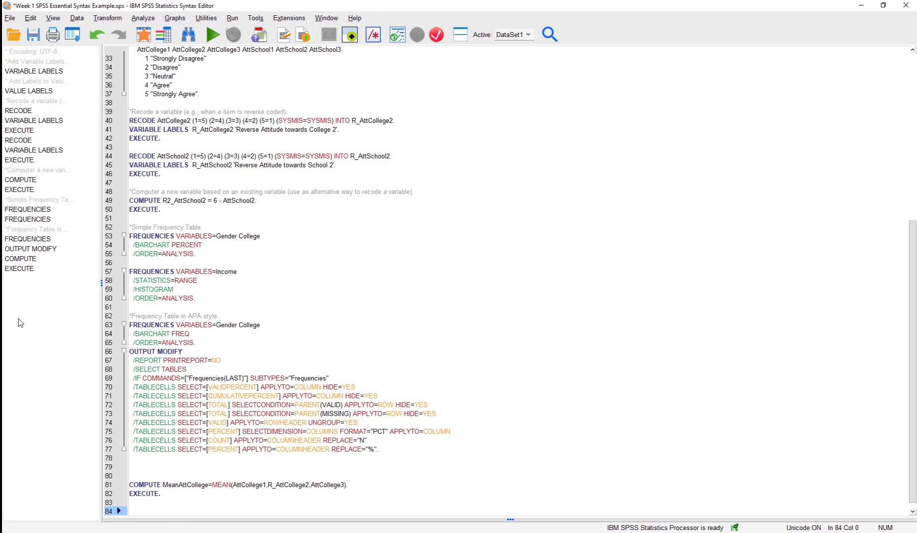
Check the dataset's variable list in Variable View and return to the syntax file.
mouse_move(1, 237)
click(54, 236)
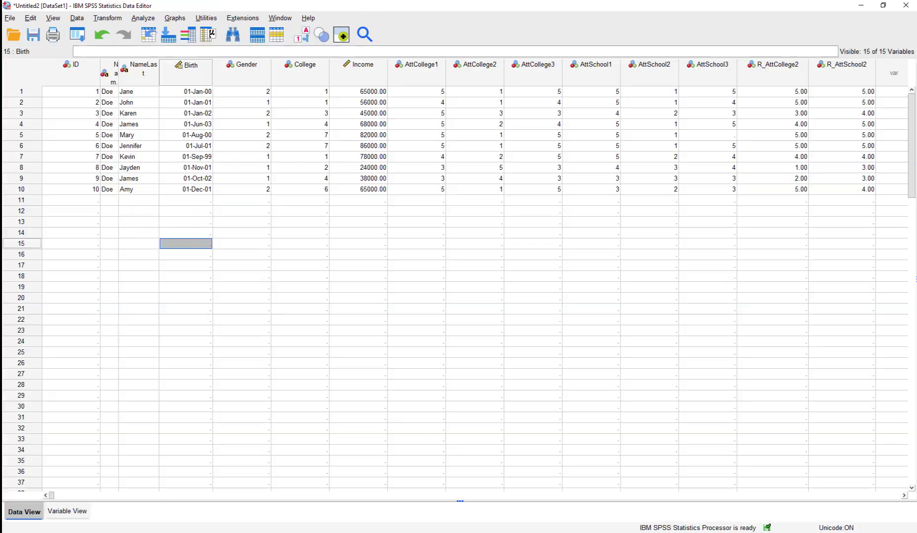
click(78, 512)
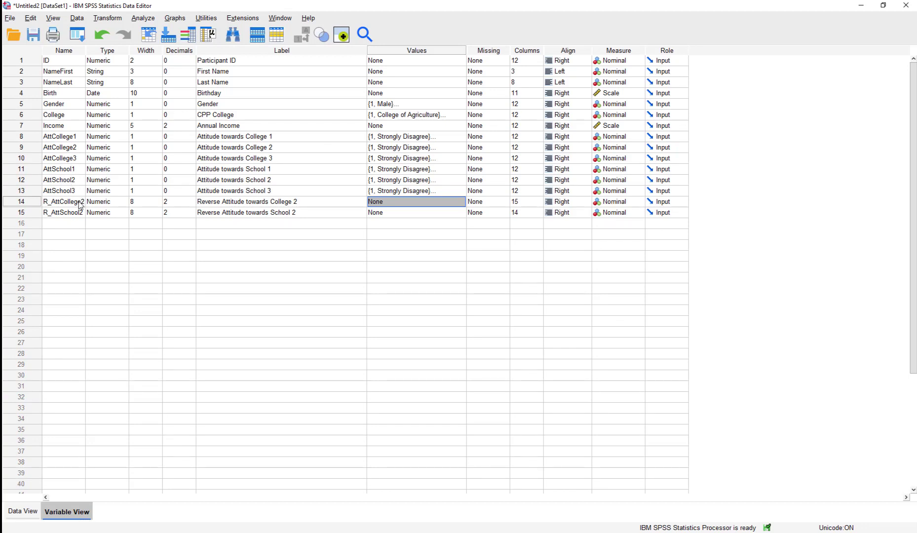
mouse_move(1, 239)
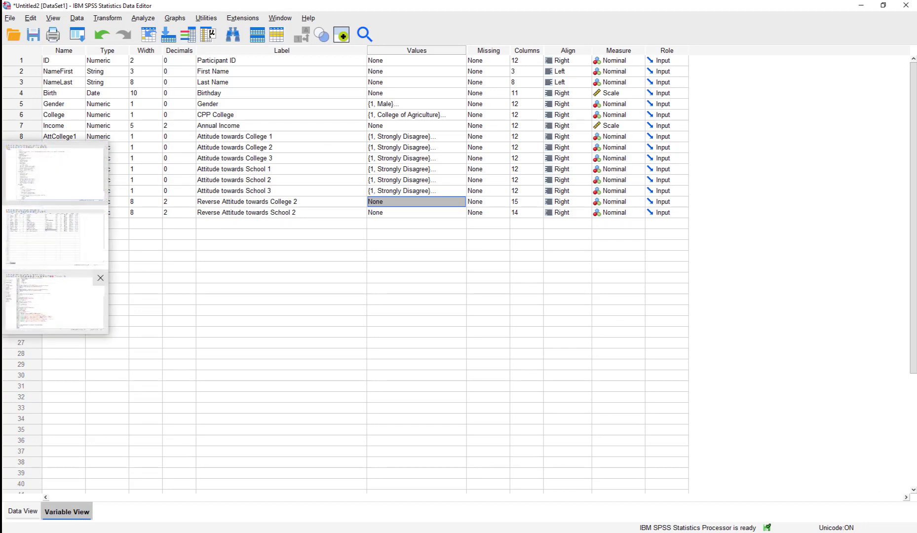
click(14, 327)
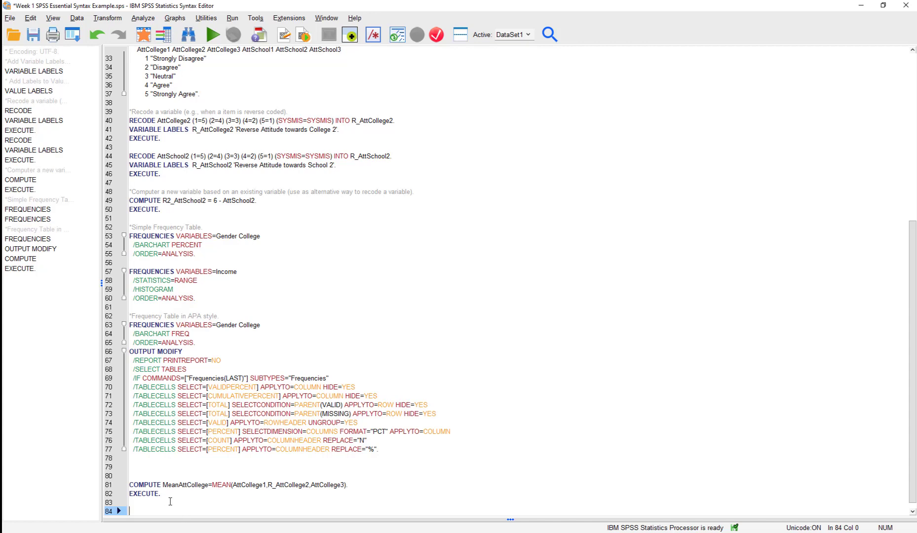
Duplicate the MeanAttCollege COMPUTE and EXECUTE lines directly below the original in the syntax file.
drag(161, 494, 132, 488)
key(ctrl+c)
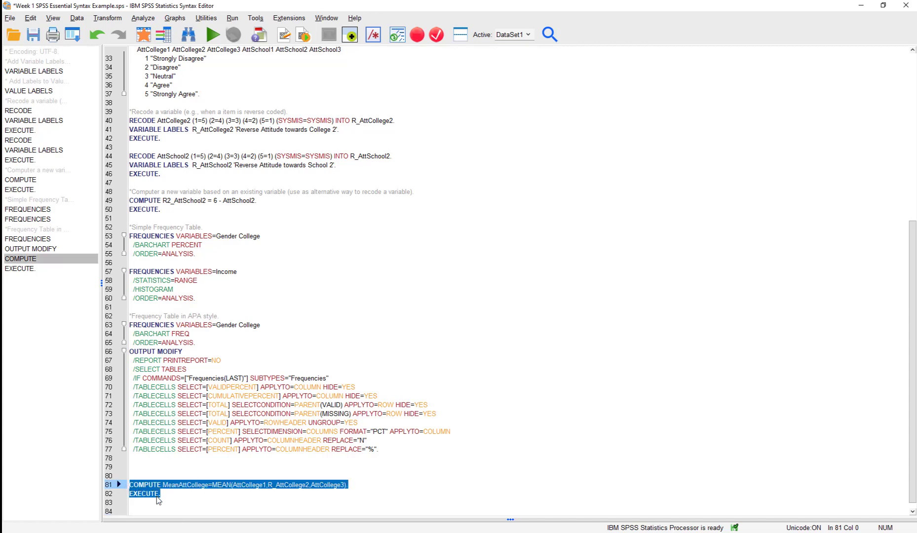
click(160, 502)
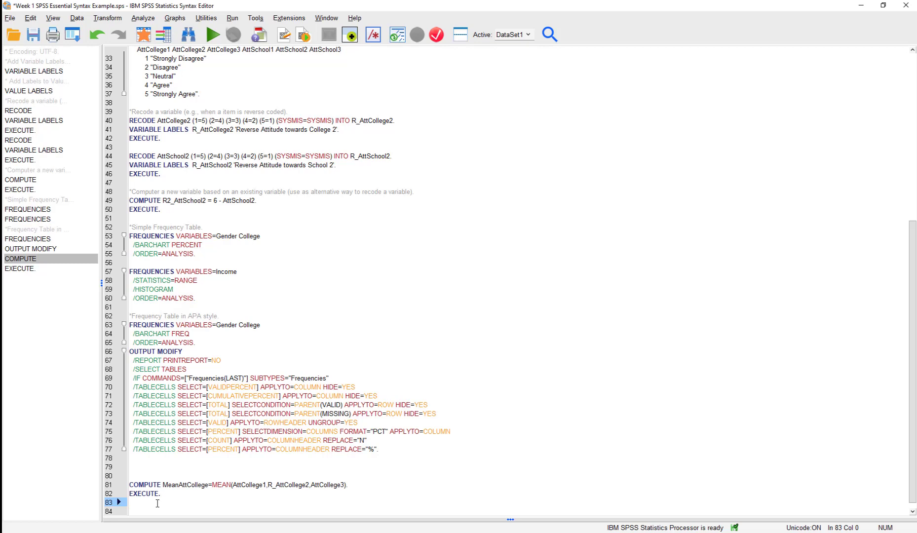
key(ctrl+v)
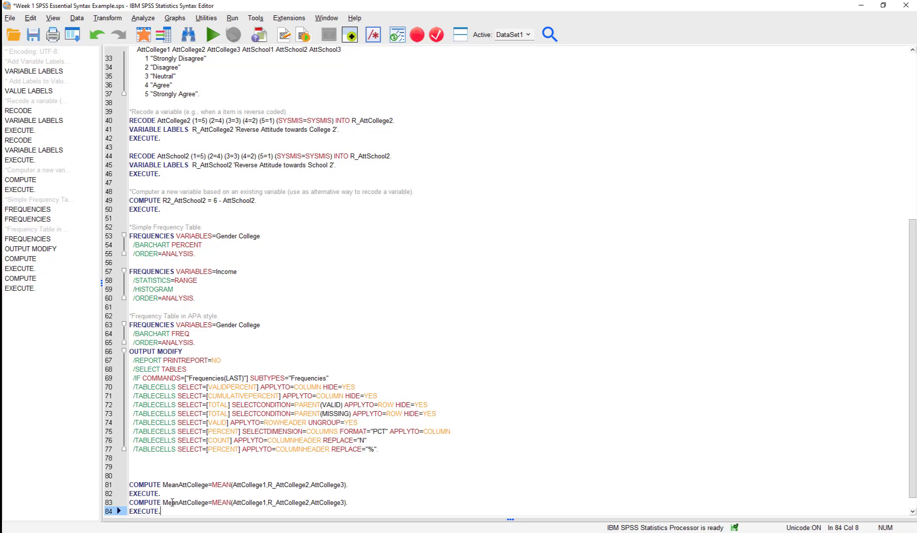
Replace College with School throughout the duplicated COMPUTE line, making it MeanAttSchool=MEAN(AttSchool1,R_AttSchool2,AttSchool3).
drag(165, 156, 186, 156)
key(ctrl+c)
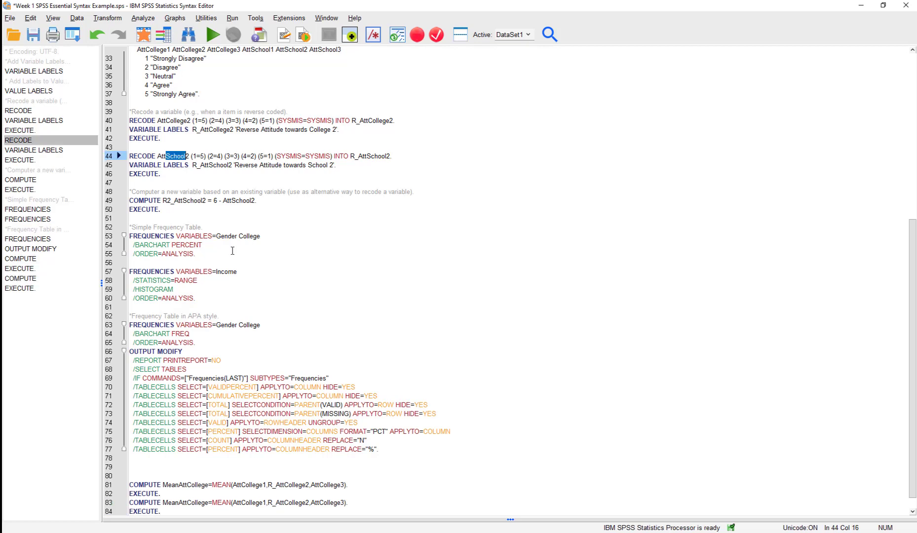
click(189, 503)
drag(189, 502, 205, 501)
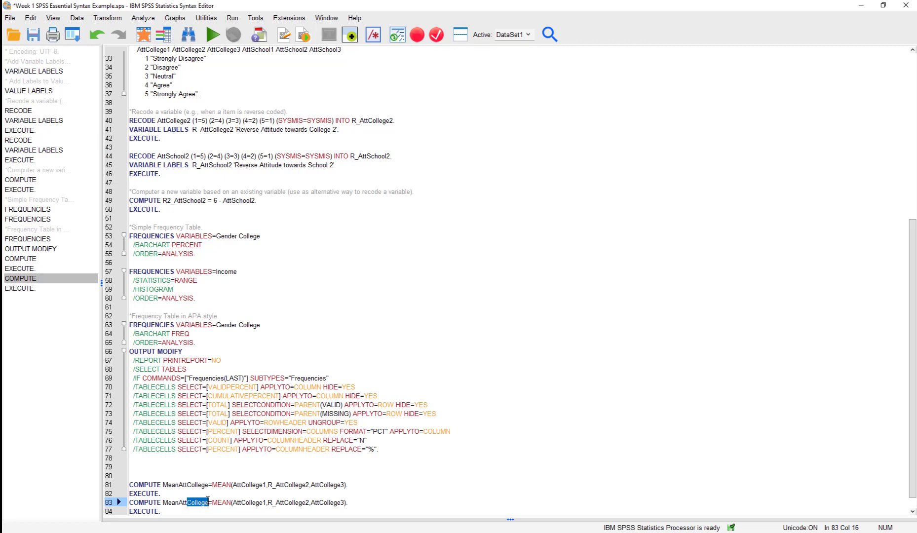
key(ctrl+v)
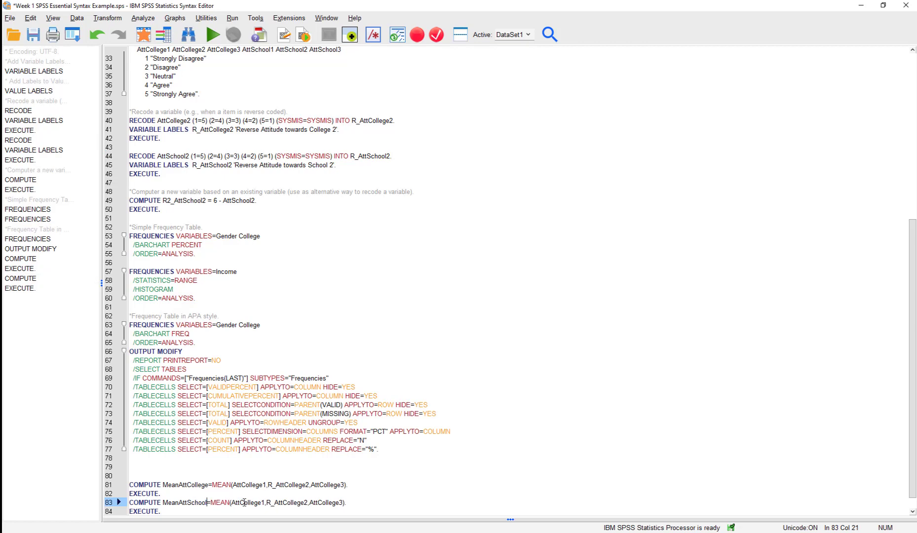
drag(242, 499, 282, 503)
key(ctrl+v)
text(School)
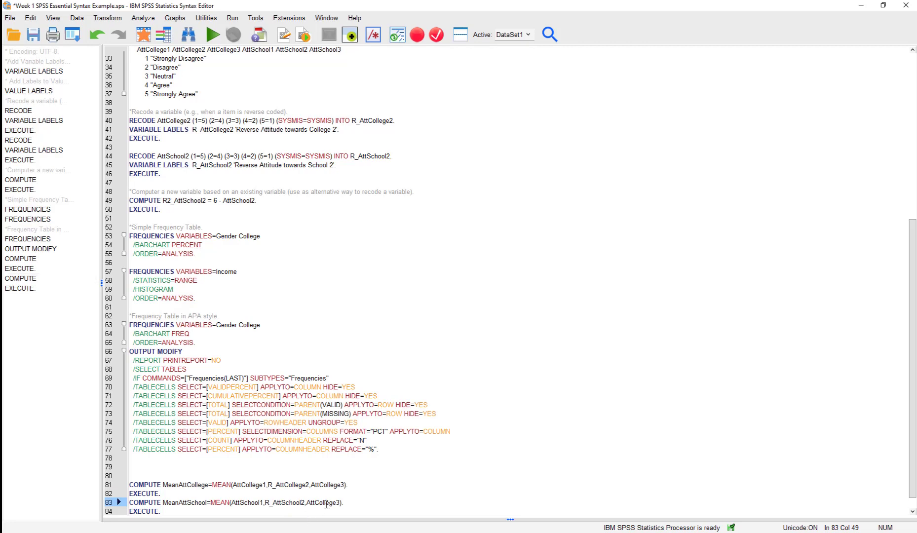
drag(317, 502, 130, 477)
text(School)
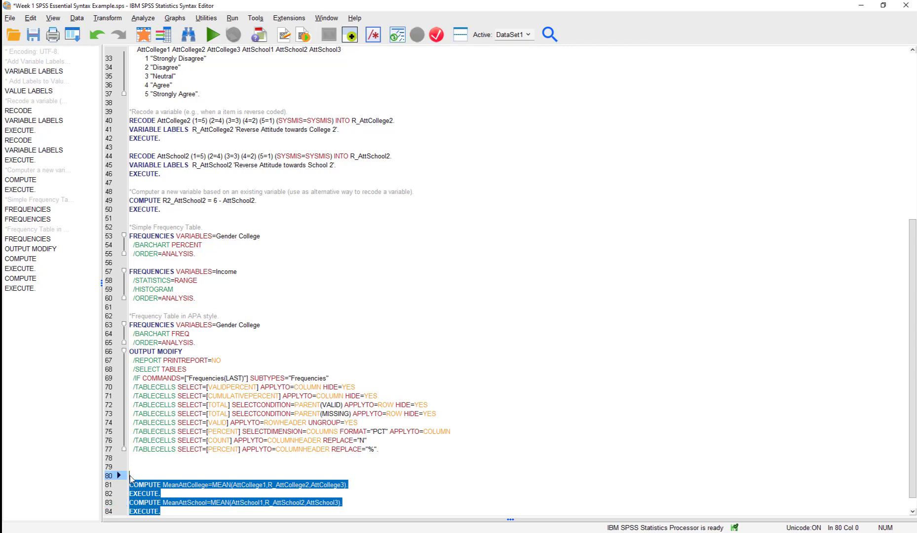
Run the MeanAttCollege and MeanAttSchool computations and widen the Name column in Variable View to read the full variable names.
click(213, 34)
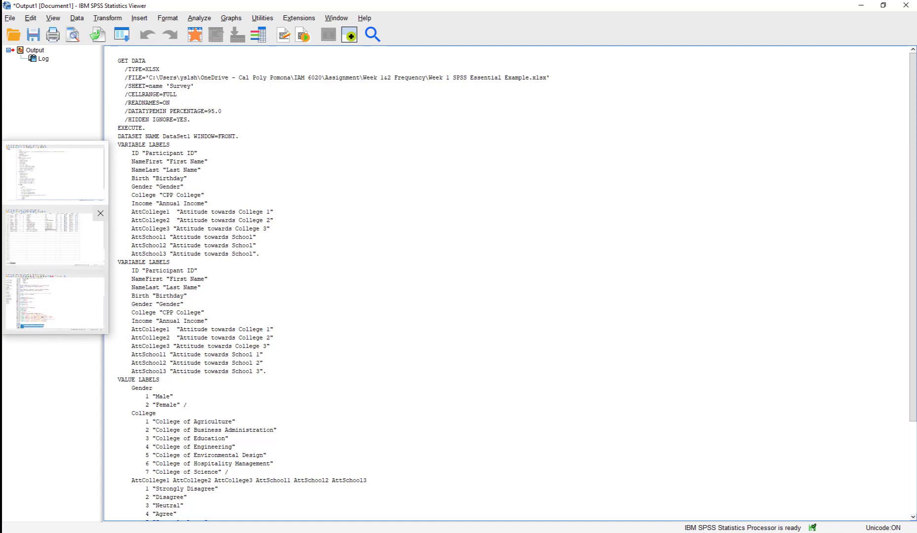
click(54, 237)
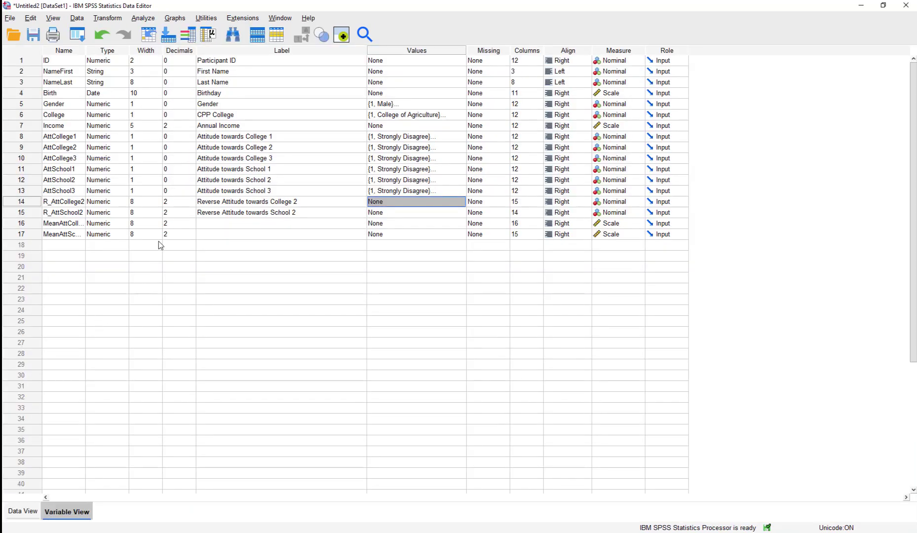
drag(93, 50, 174, 51)
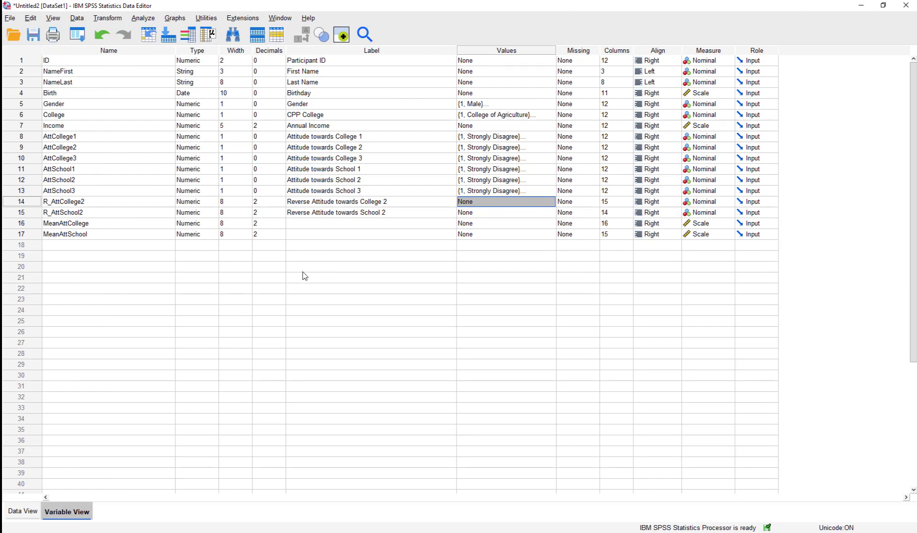
Examine the case values in the new MeanAttCollege and MeanAttSchool columns of the data.
click(19, 511)
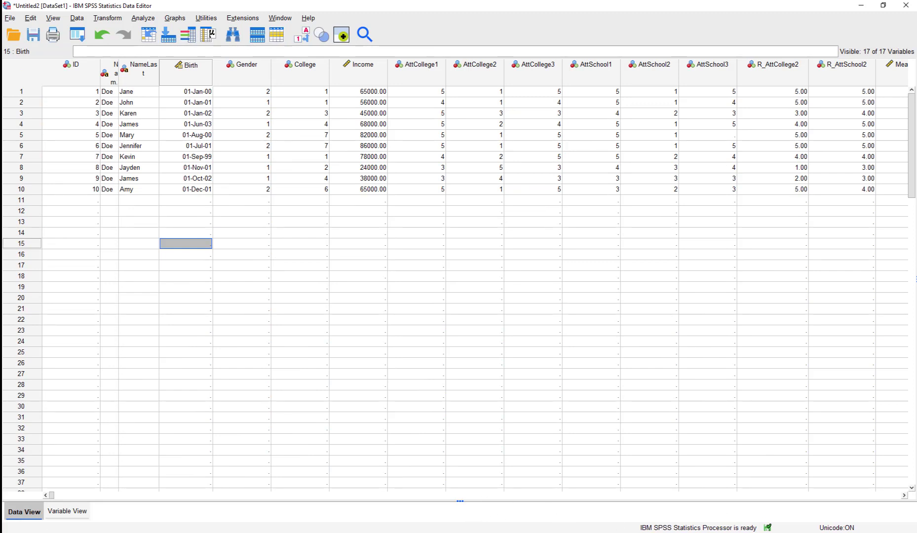
click(904, 496)
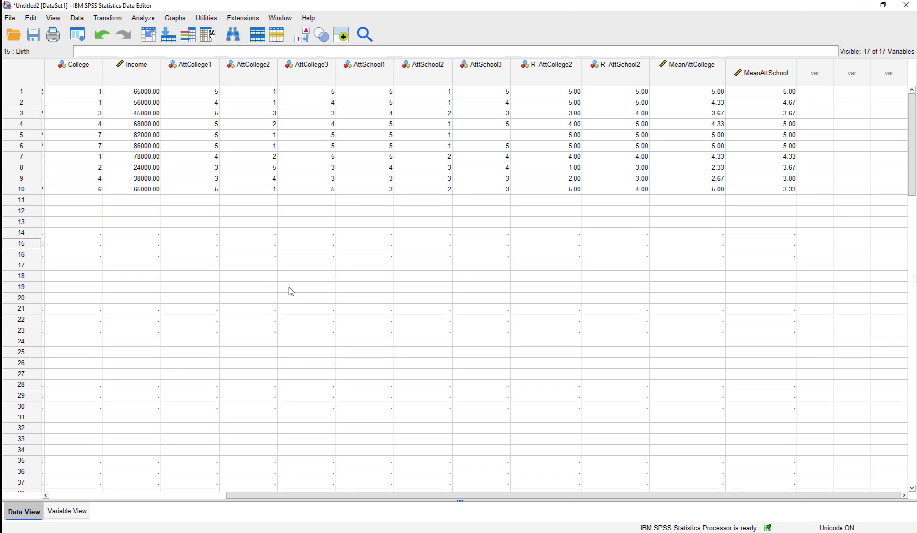
drag(279, 495, 101, 514)
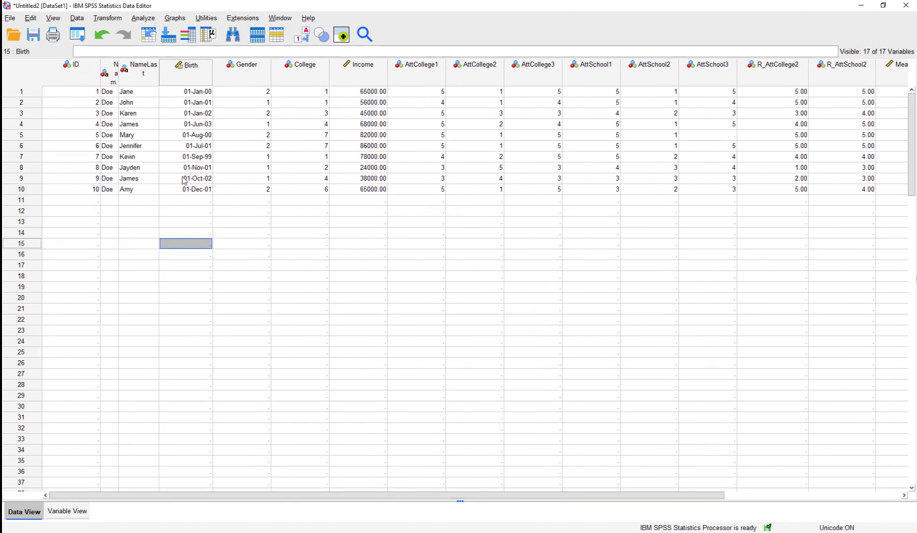
Start a Frequencies analysis, widen its dialog to read the variable names, and add Annual Income to the analysed variables.
click(150, 22)
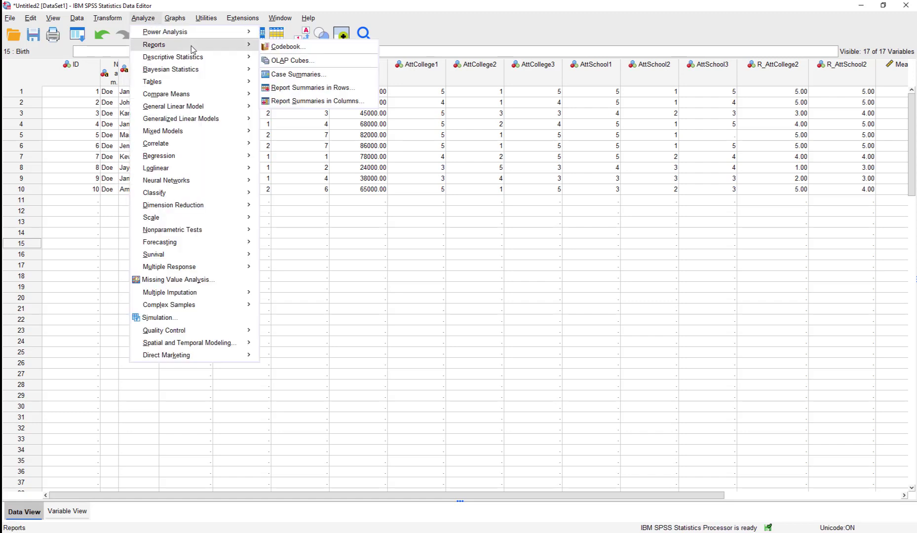
mouse_move(203, 56)
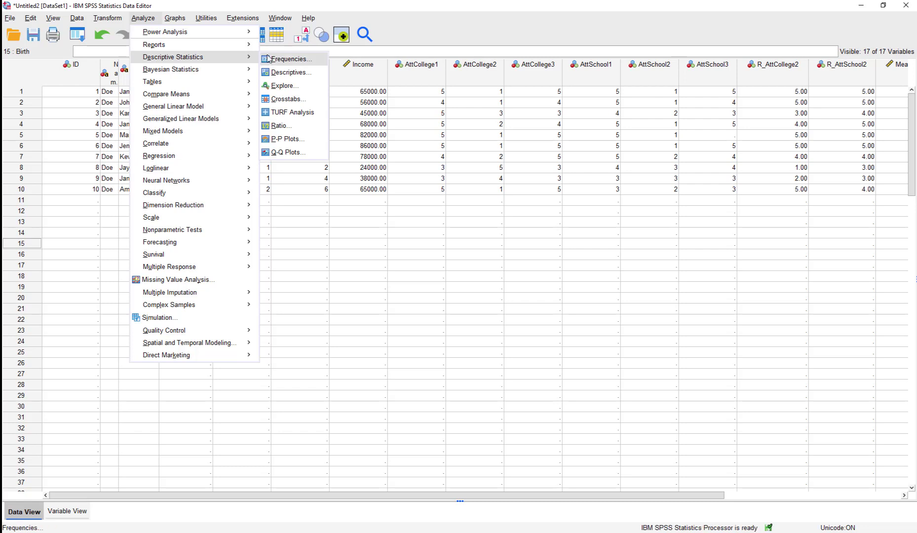
click(286, 59)
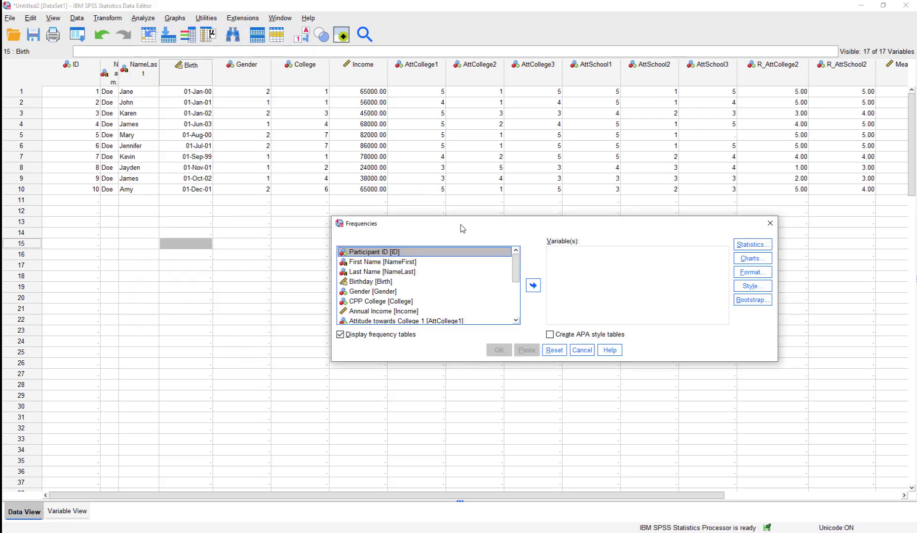
drag(464, 223, 401, 236)
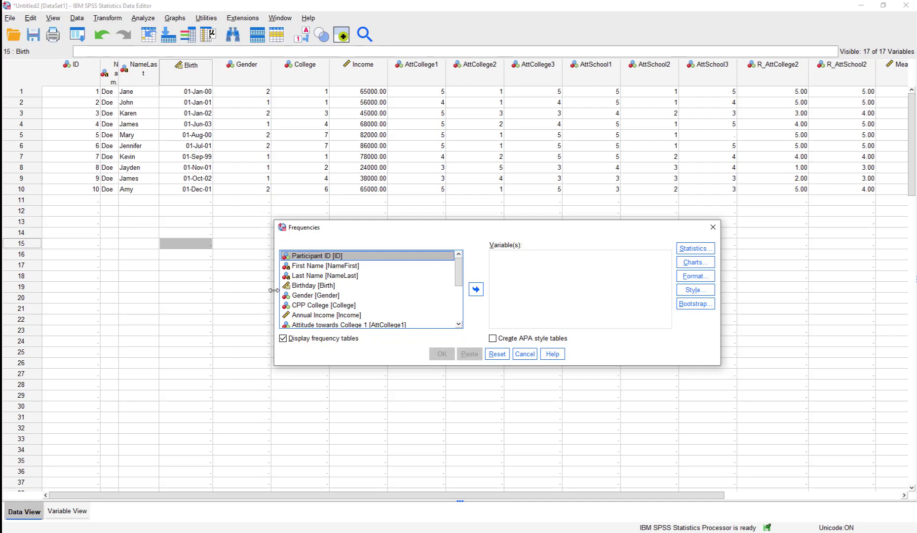
drag(274, 290, 220, 290)
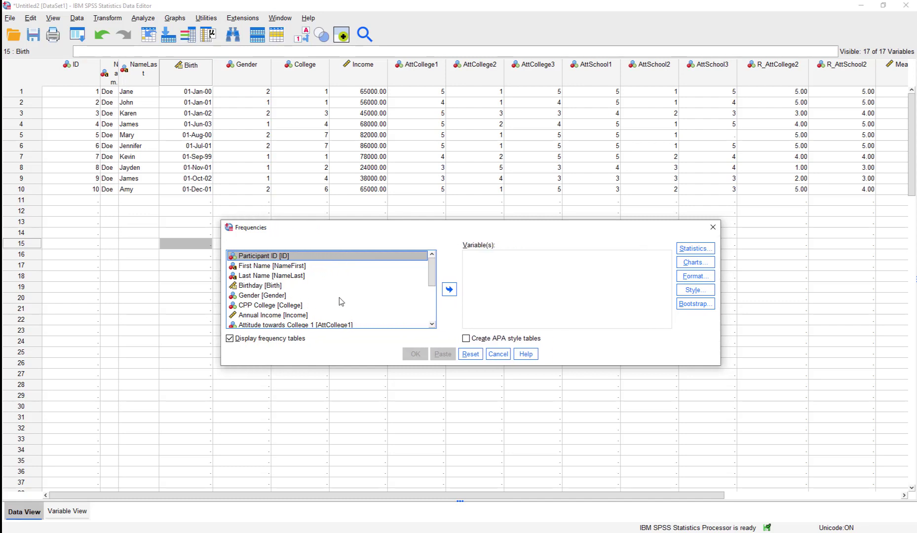
click(342, 317)
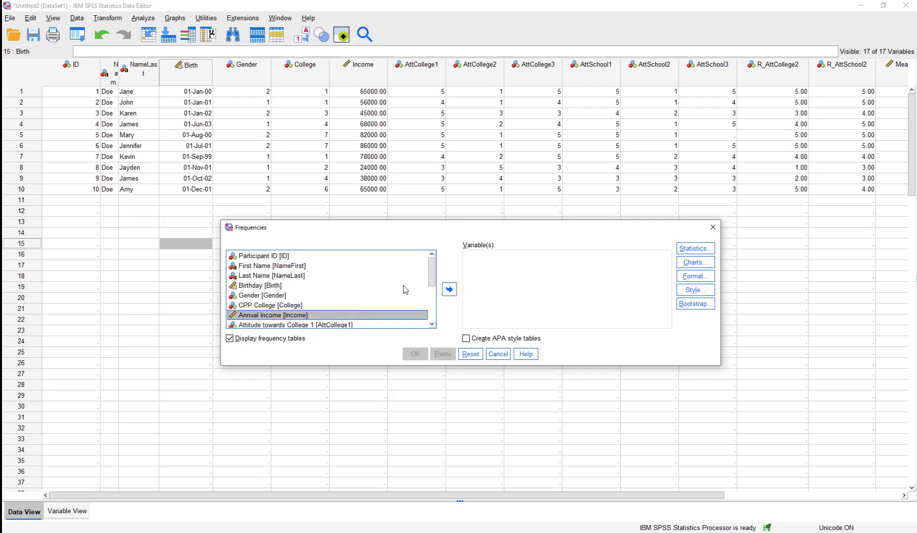
drag(431, 275, 441, 313)
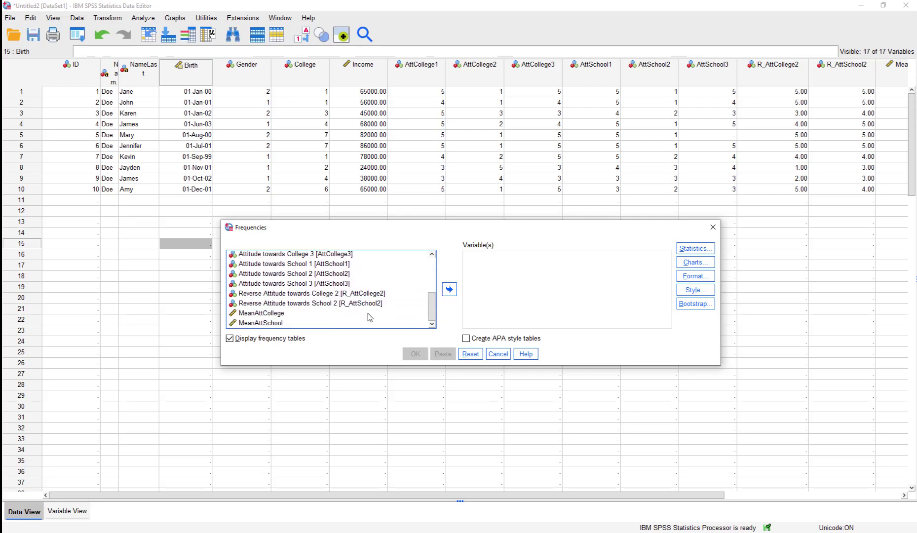
click(449, 289)
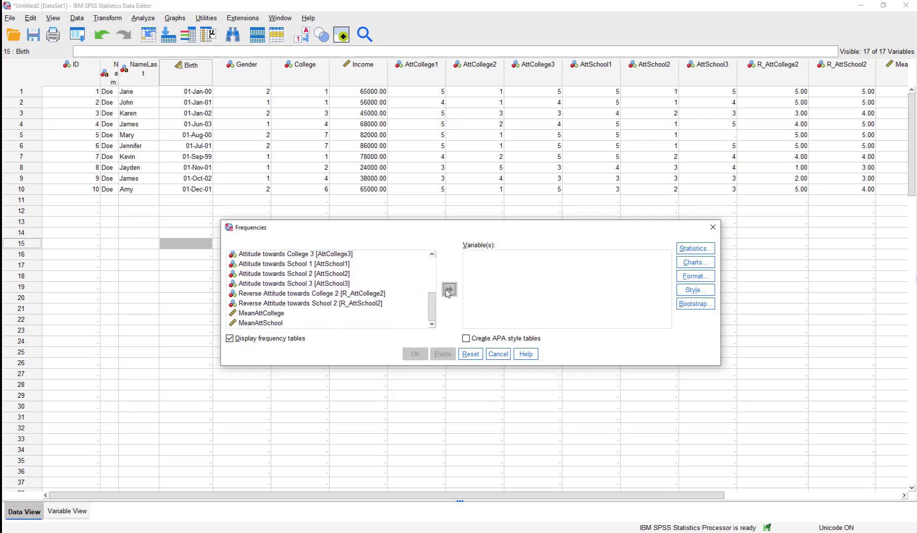
Add MeanAttCollege and MeanAttSchool to the variables of the Frequencies analysis.
click(317, 316)
shift+click(309, 322)
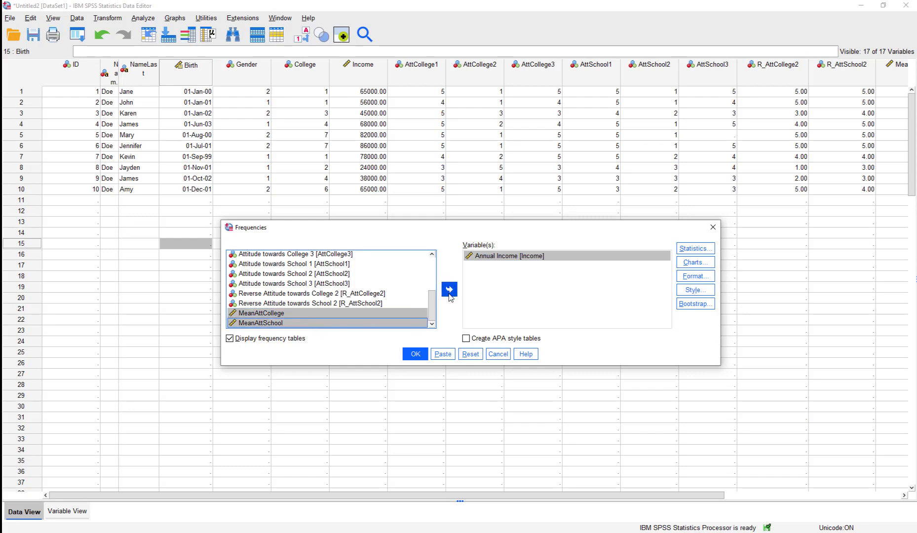
click(449, 290)
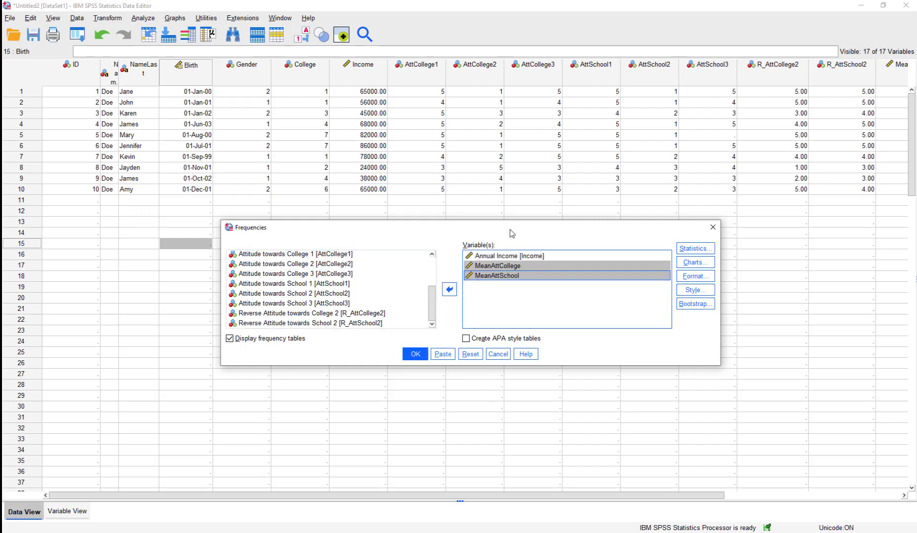
Request mean, median, mode, standard deviation, variance, range, skewness and kurtosis as statistics for the Frequencies analysis.
drag(512, 234, 465, 232)
click(510, 303)
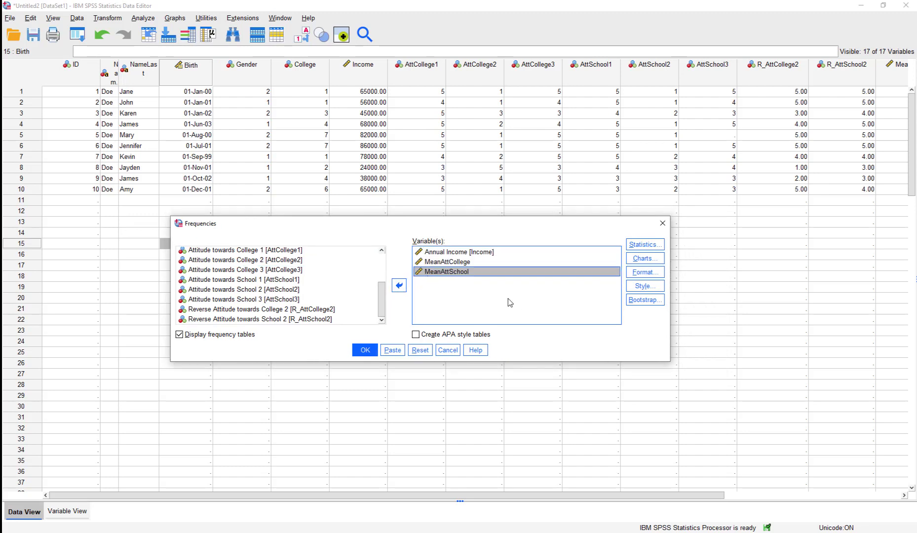
click(645, 245)
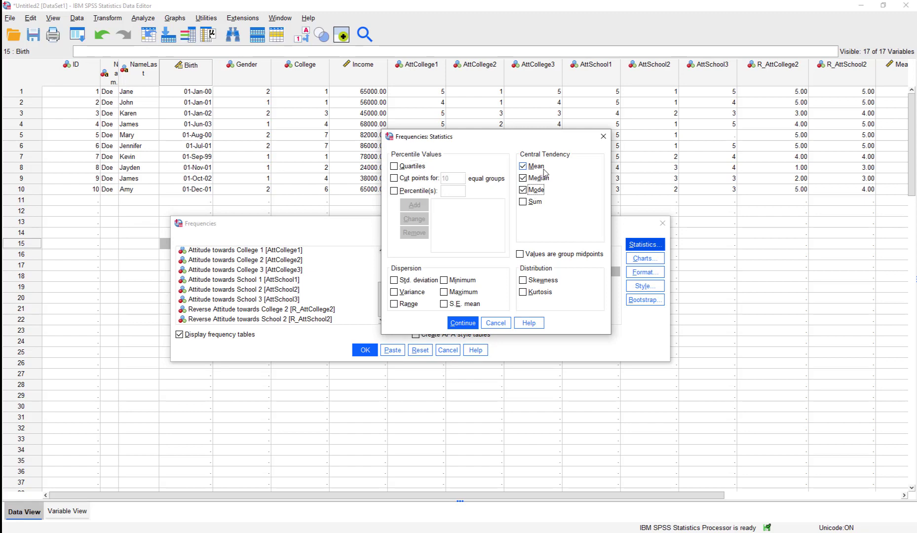
click(536, 166)
click(538, 178)
click(542, 190)
click(393, 281)
click(394, 292)
click(395, 304)
click(523, 292)
click(523, 279)
click(463, 323)
Set the Frequencies charts to histograms with the normal curve shown.
click(645, 258)
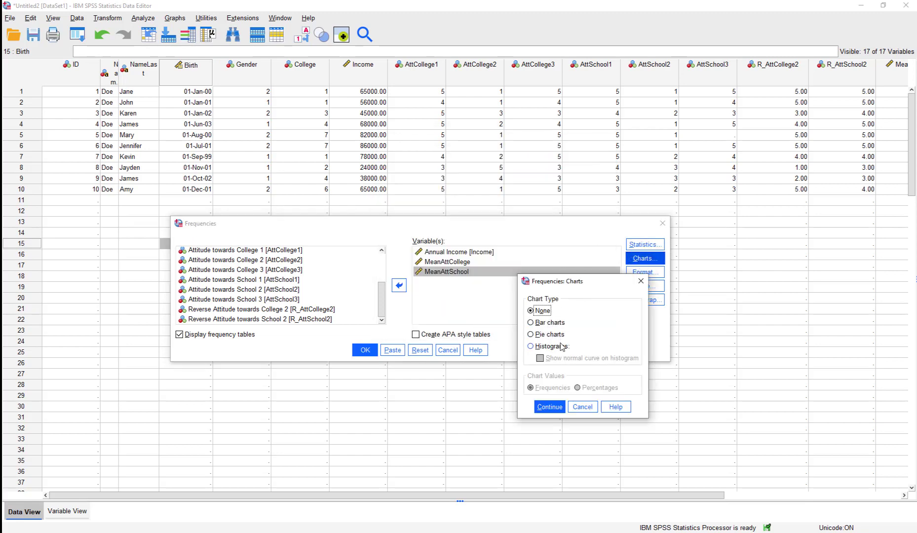
click(565, 348)
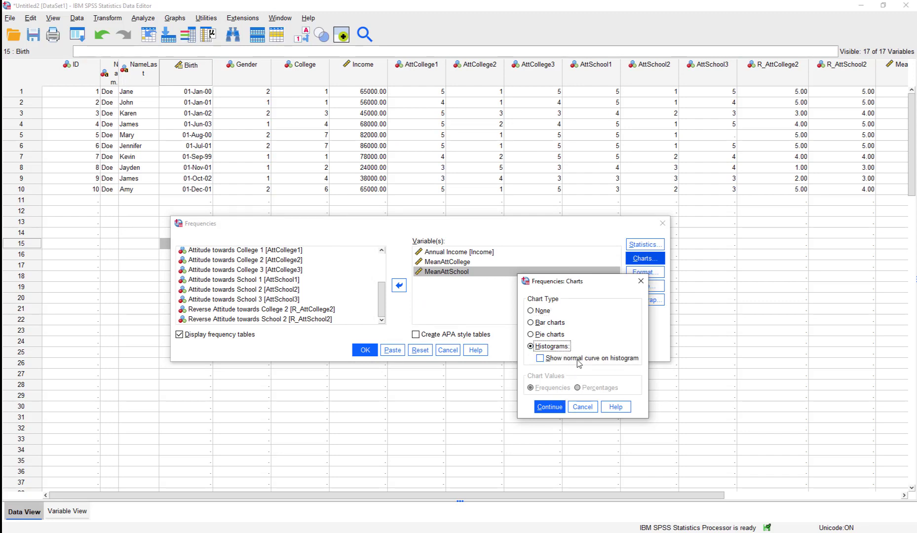
click(578, 358)
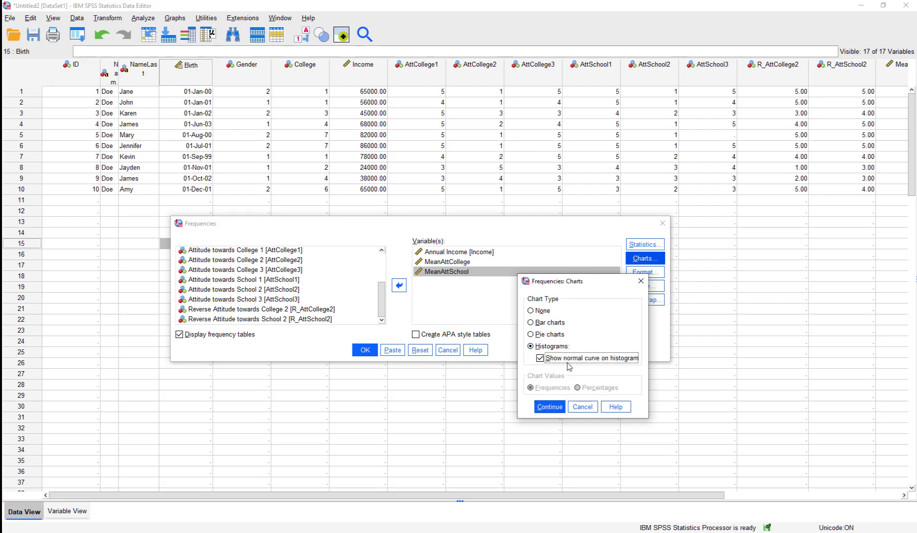
click(556, 410)
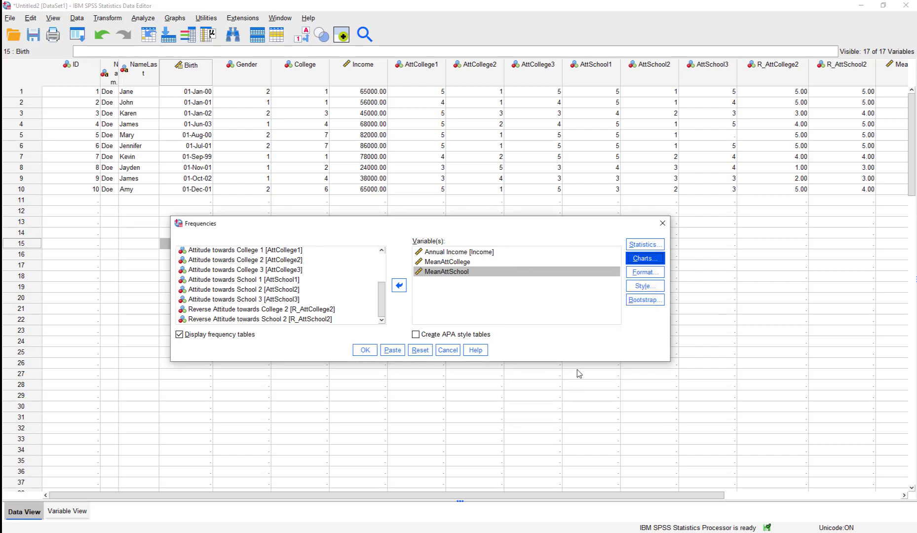
Paste the Frequencies analysis with APA style tables into the syntax file and run the pasted FREQUENCIES and OUTPUT MODIFY commands.
click(446, 335)
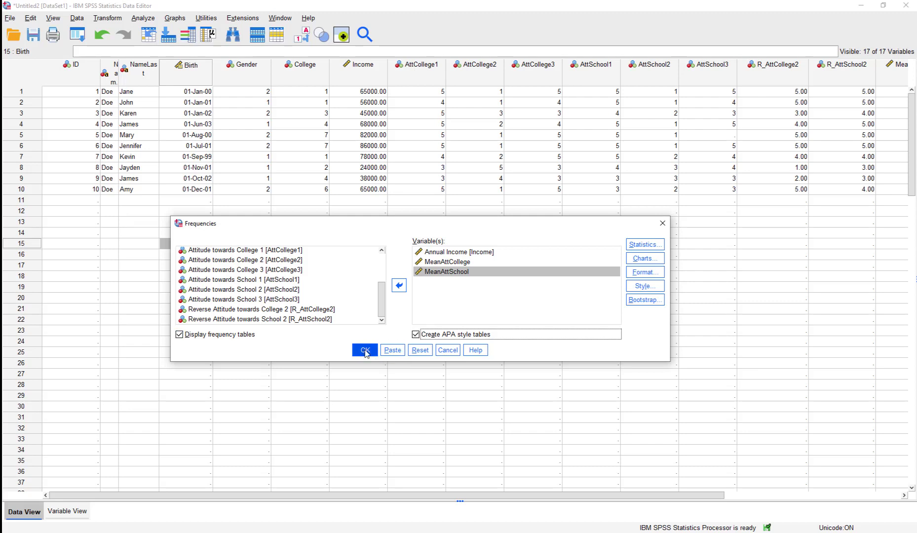
click(392, 351)
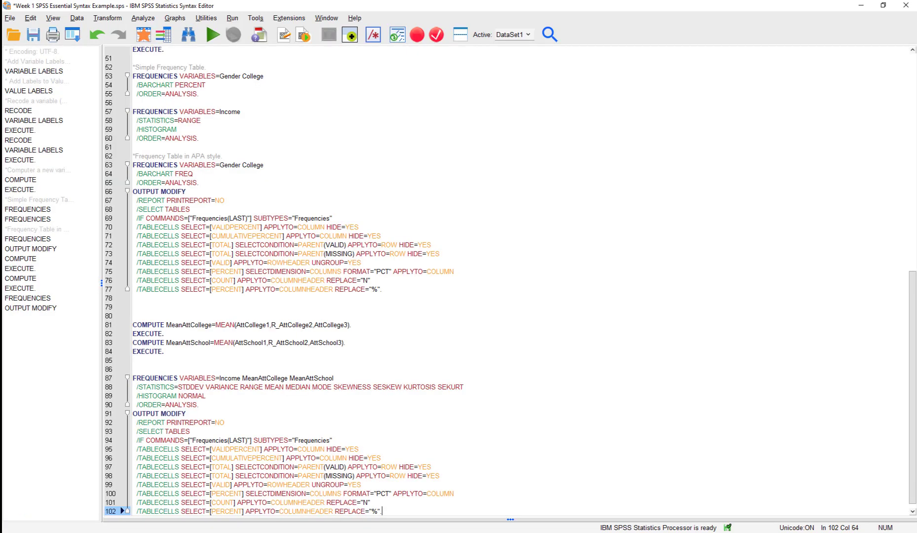
drag(388, 513, 131, 370)
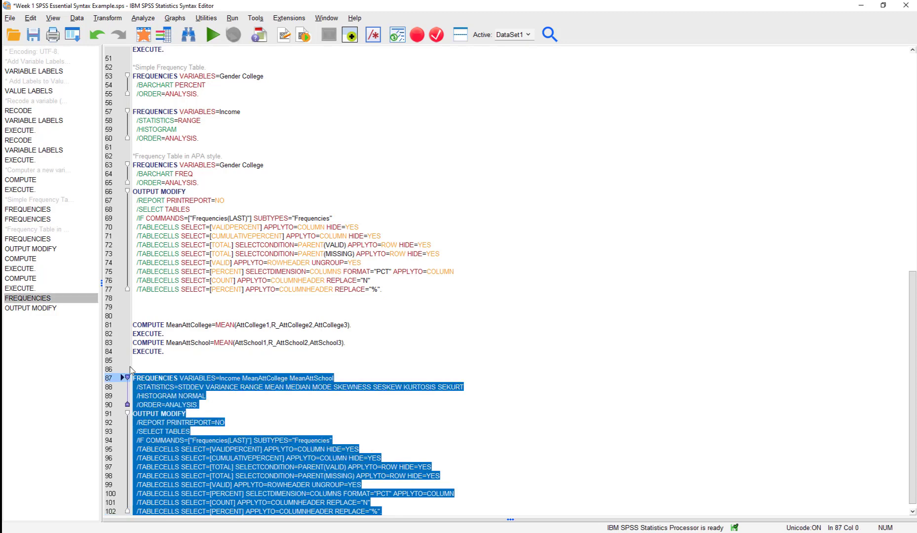
click(213, 41)
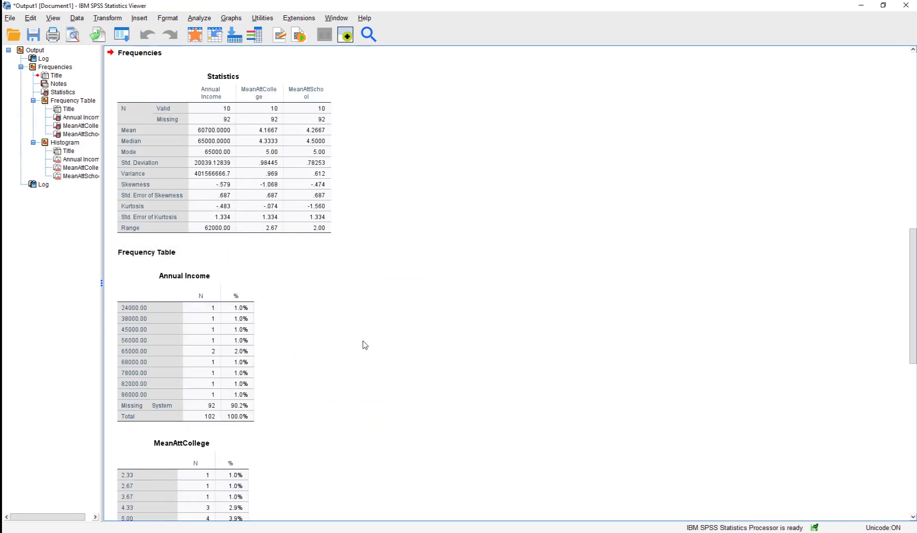
Examine the statistics table, frequency tables and histograms for Annual Income, MeanAttCollege and MeanAttSchool in the output.
scroll(364, 345, down, 3)
scroll(364, 344, up, 6)
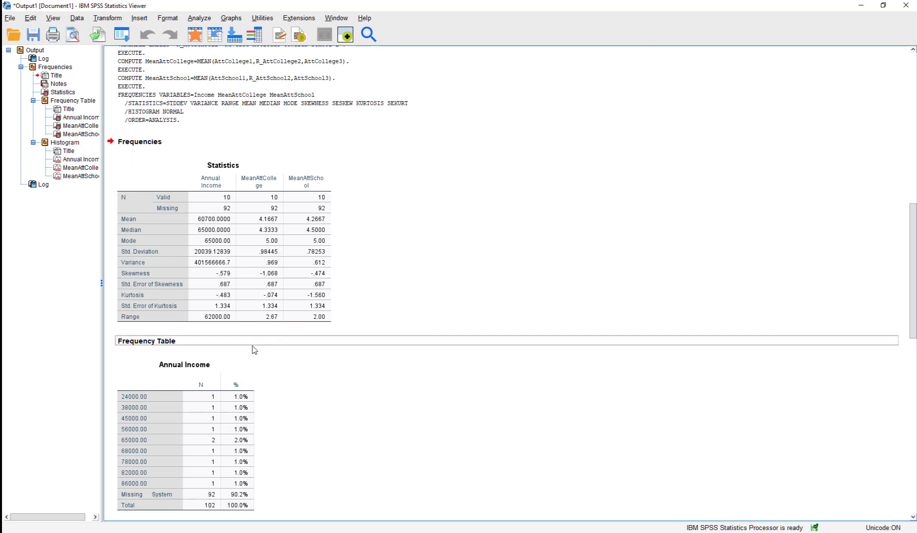
scroll(240, 344, down, 2)
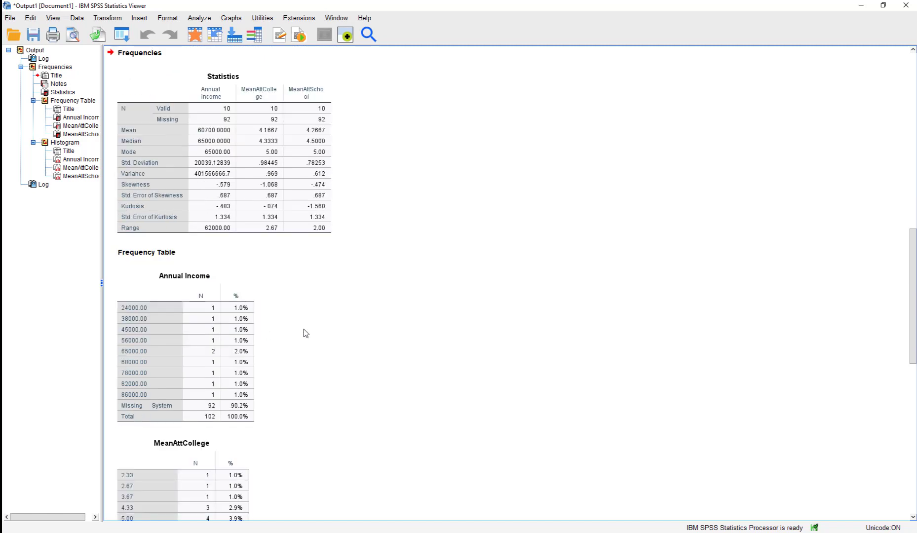
scroll(303, 332, down, 6)
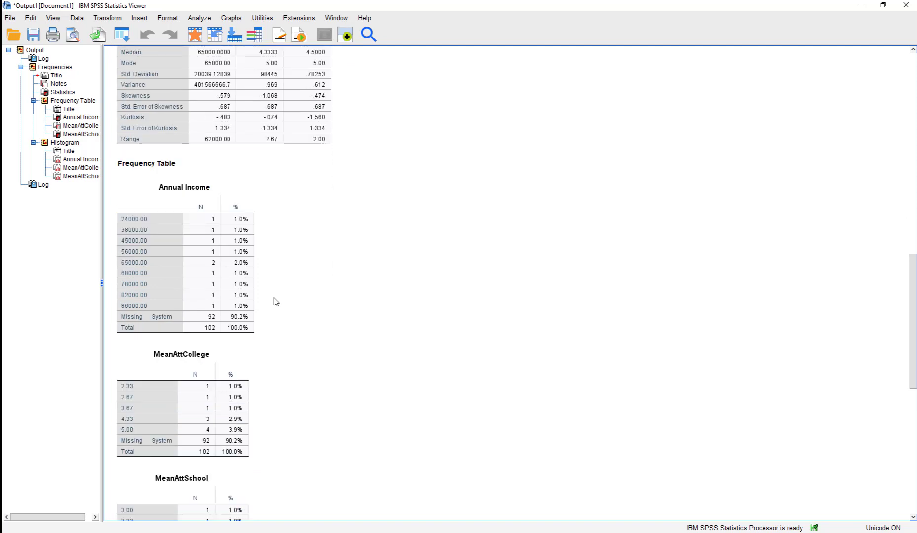
scroll(276, 302, down, 2)
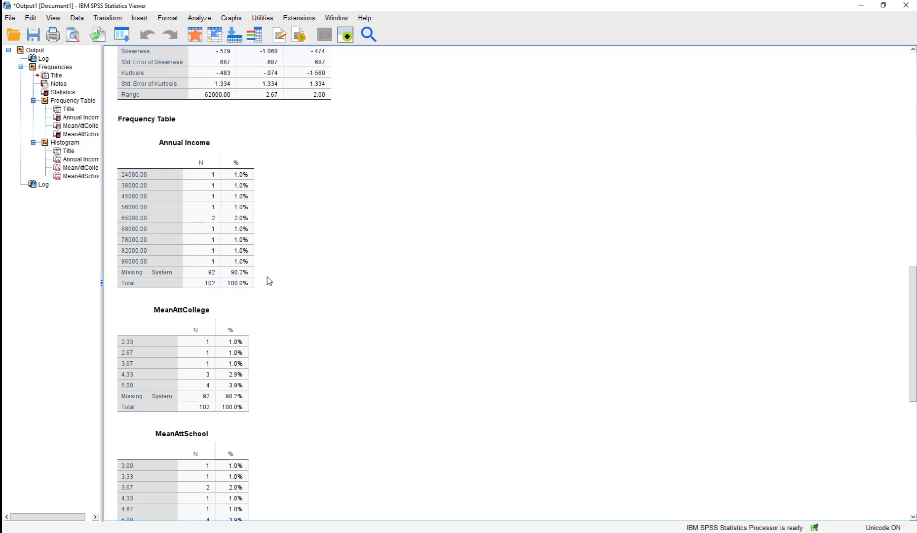
scroll(291, 333, down, 10)
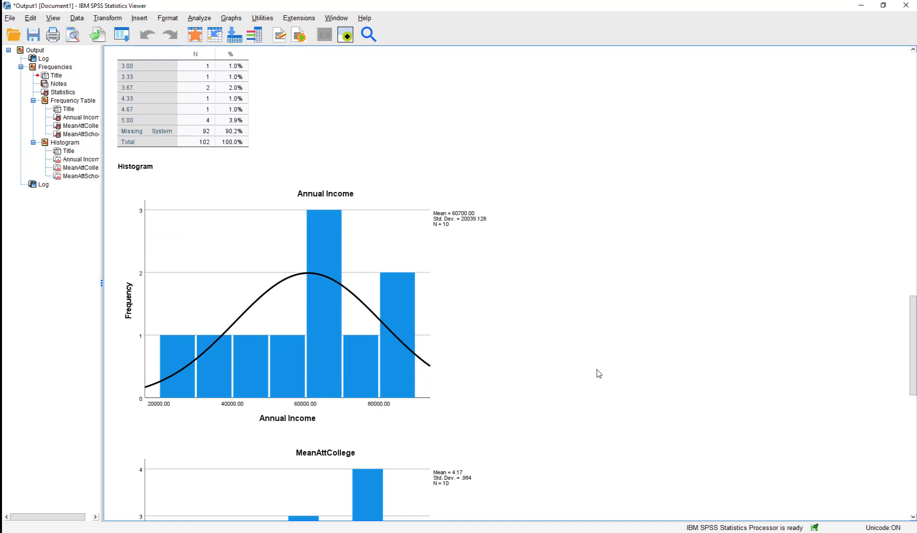
scroll(601, 374, down, 2)
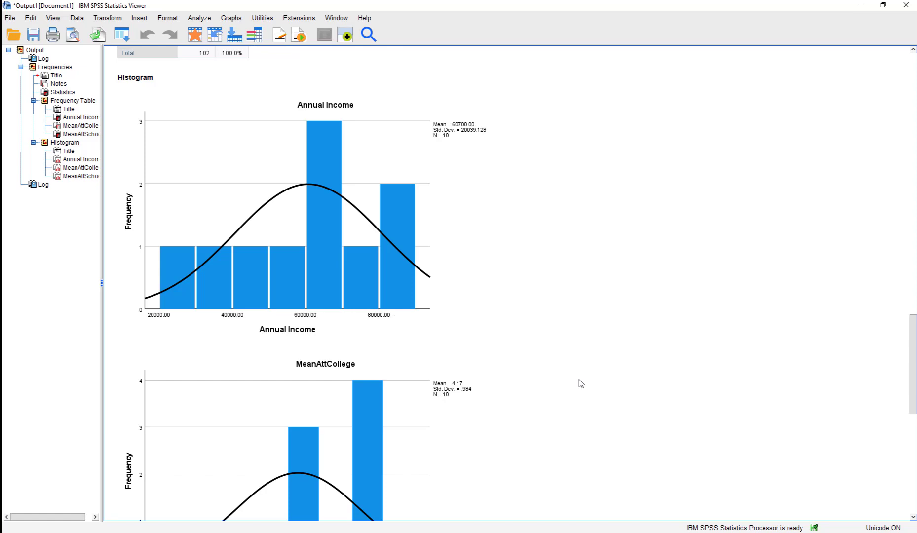
scroll(581, 384, down, 3)
scroll(580, 383, down, 8)
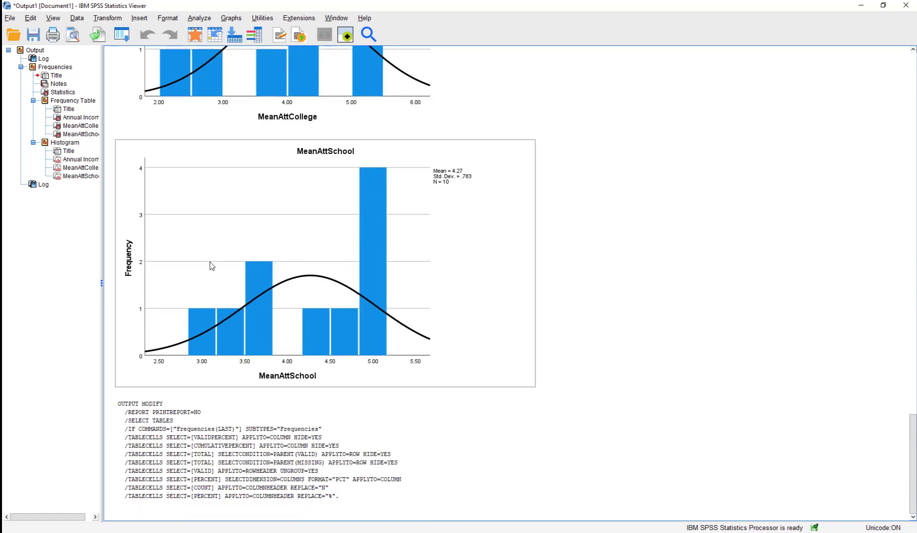
Return to the Data Editor, reopen the Frequencies analysis and remove Annual Income, MeanAttCollege and MeanAttSchool from its variables.
key(alt+Tab)
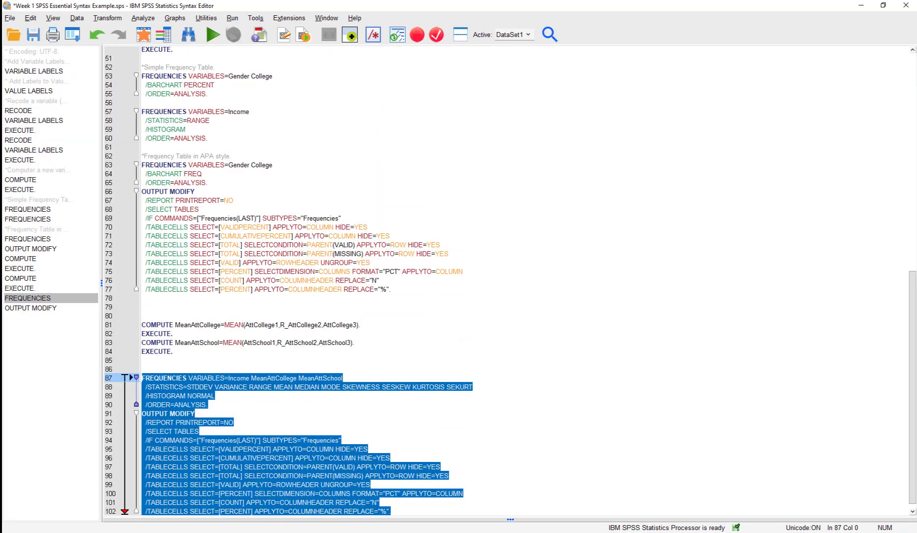
key(alt+Tab)
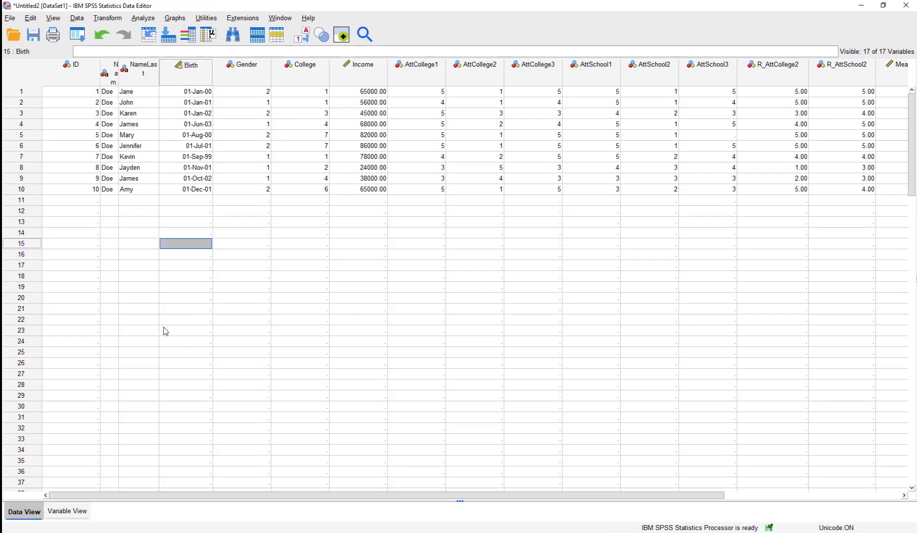
click(207, 265)
click(108, 17)
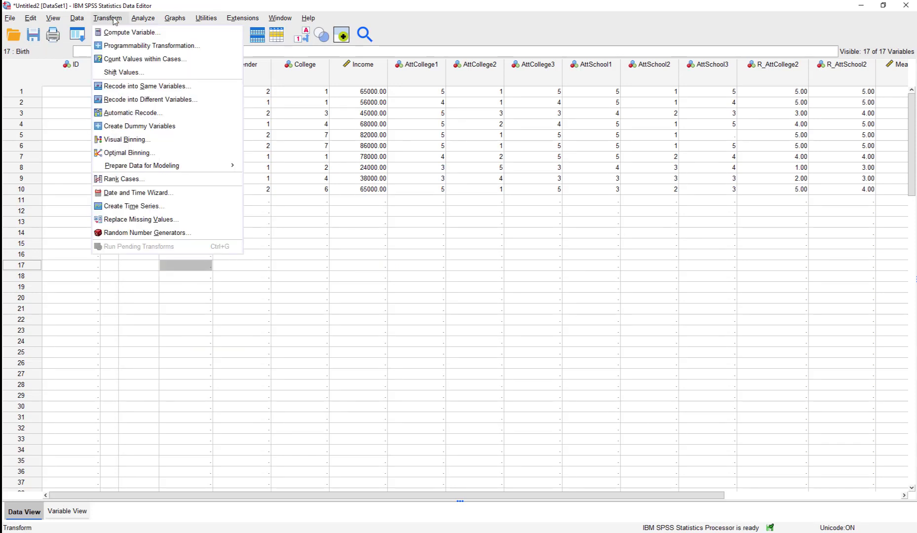
mouse_move(143, 18)
mouse_move(158, 44)
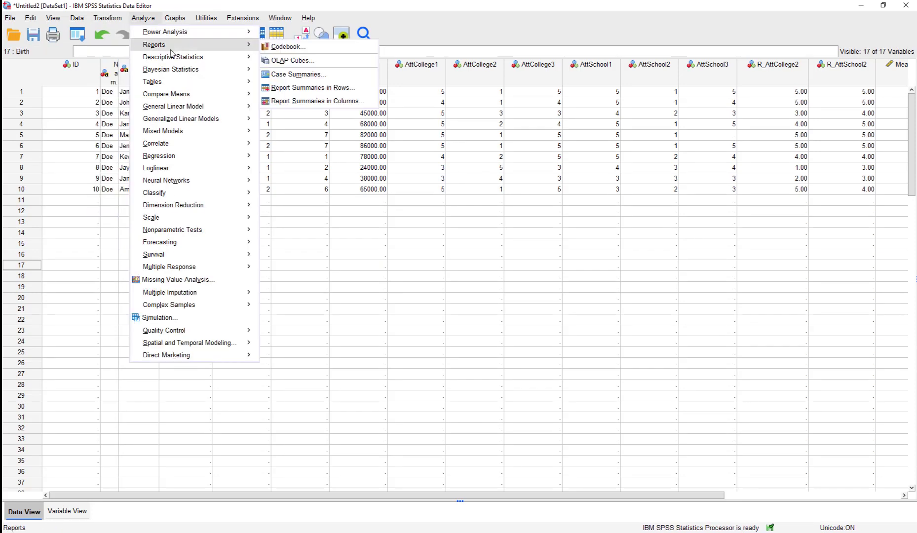
mouse_move(230, 57)
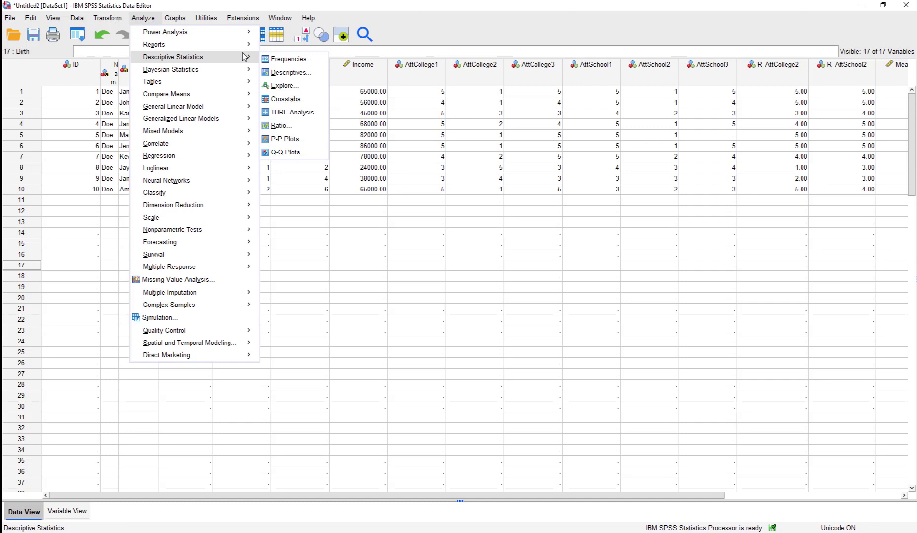
click(291, 60)
click(446, 271)
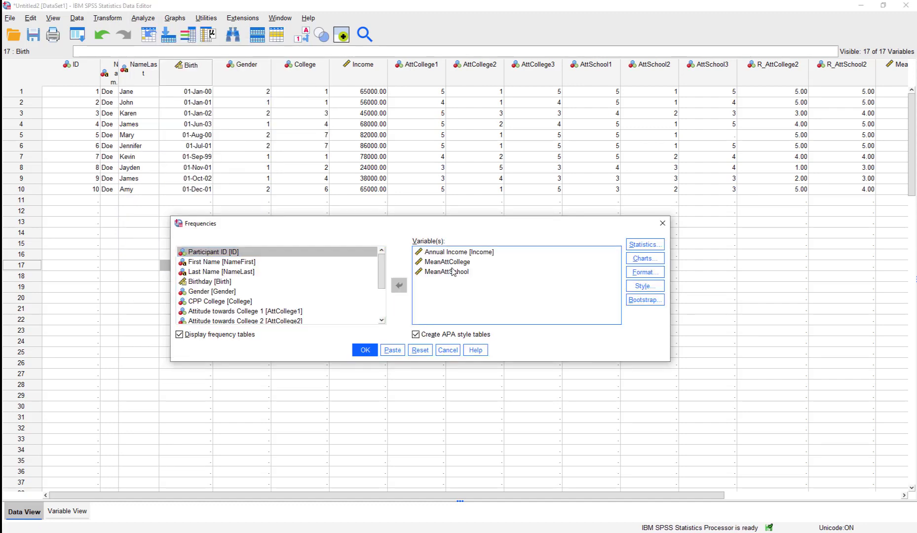
shift+click(458, 252)
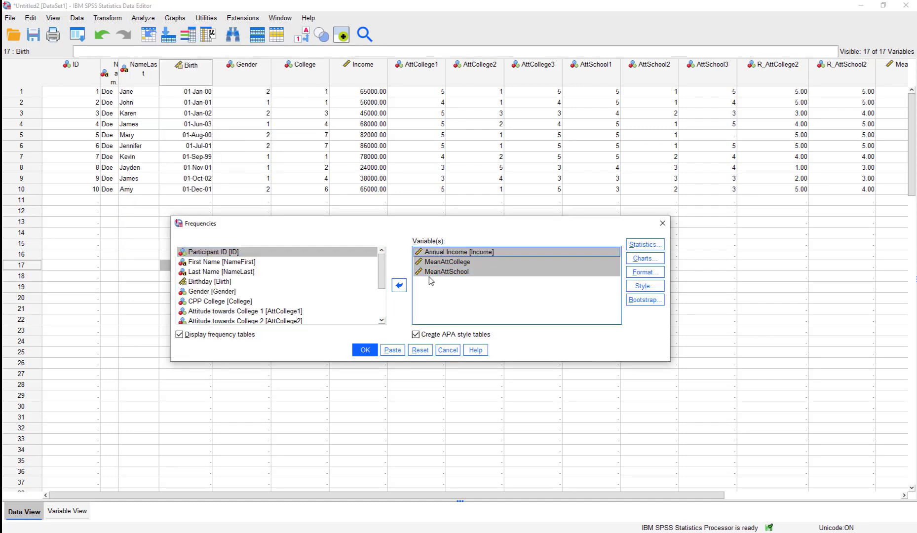
click(399, 286)
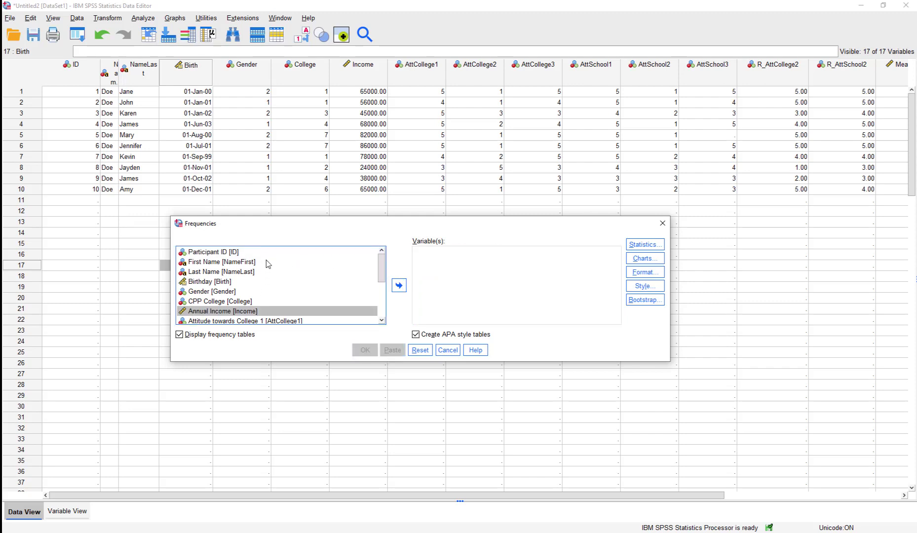
Add Gender and CPP College to the variables of the Frequencies analysis.
click(276, 291)
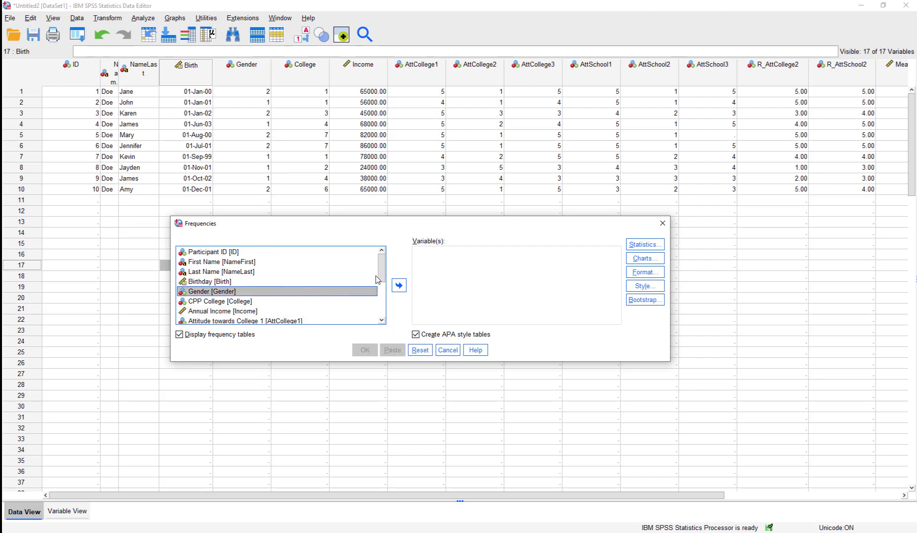
click(402, 284)
click(276, 294)
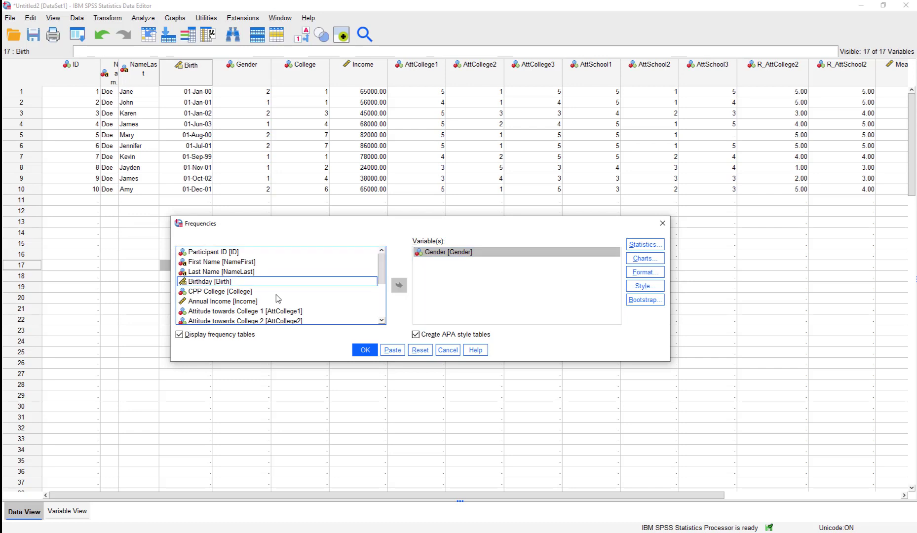
click(399, 286)
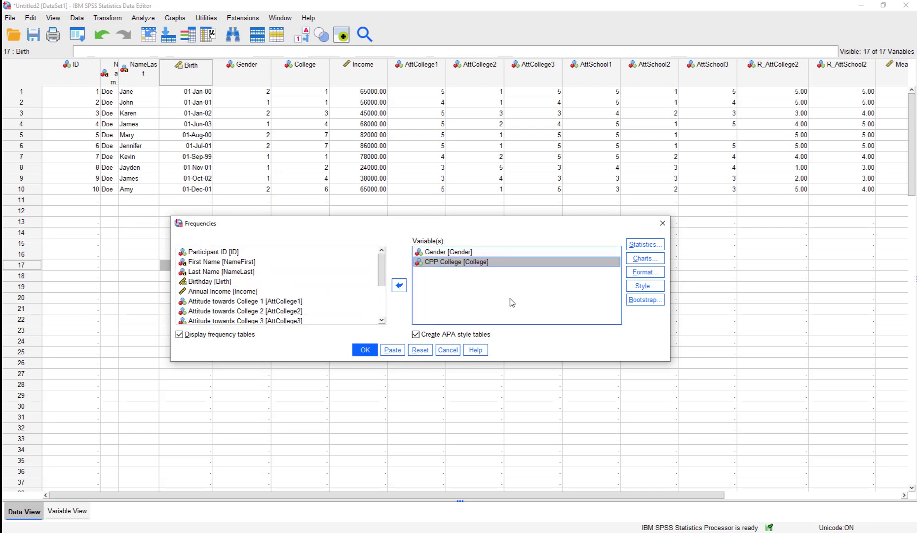
Leave only the mode requested by clearing mean, median, standard deviation, variance, range, skewness and kurtosis from the Frequencies statistics.
click(643, 245)
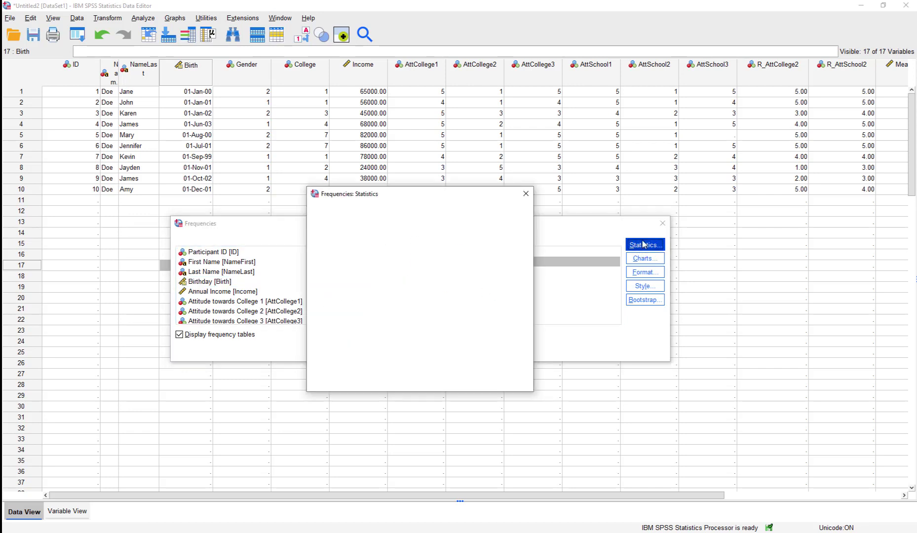
click(537, 167)
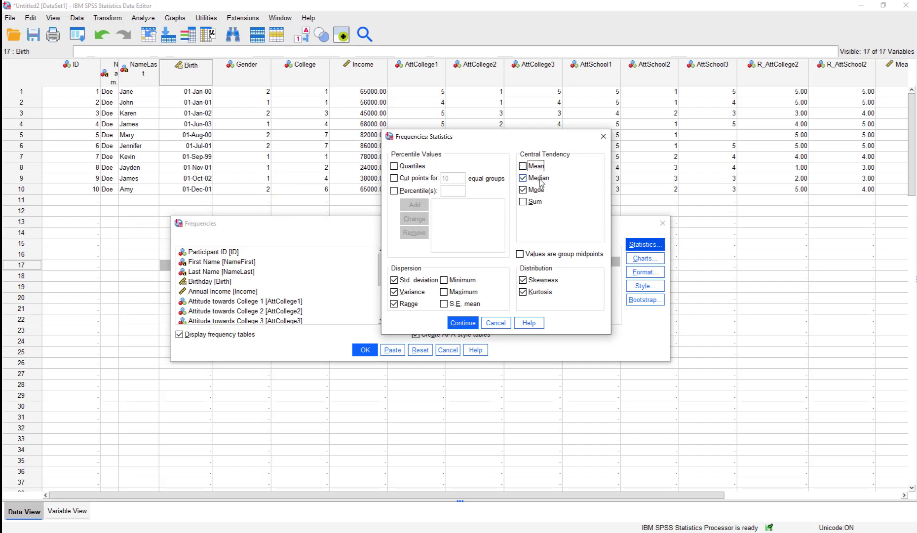
click(538, 180)
drag(507, 142, 590, 160)
click(507, 296)
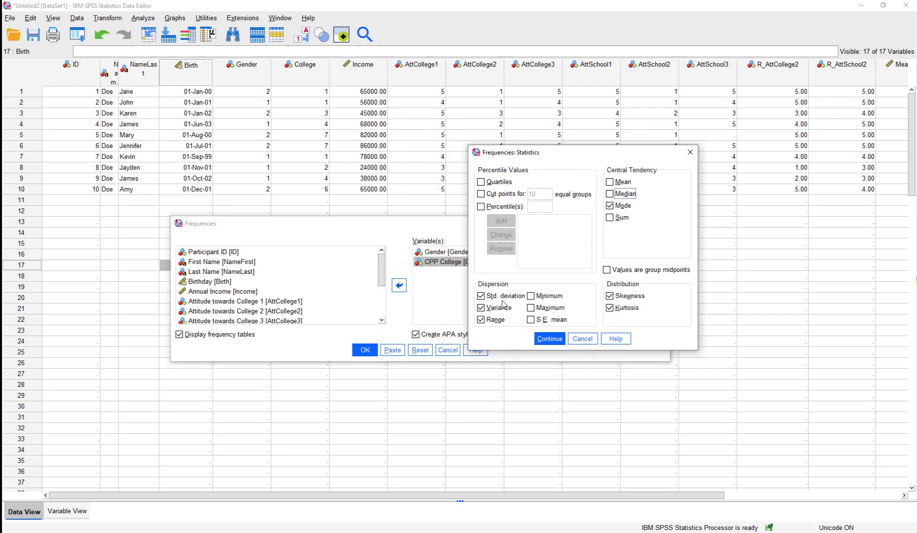
click(505, 306)
click(487, 321)
click(551, 342)
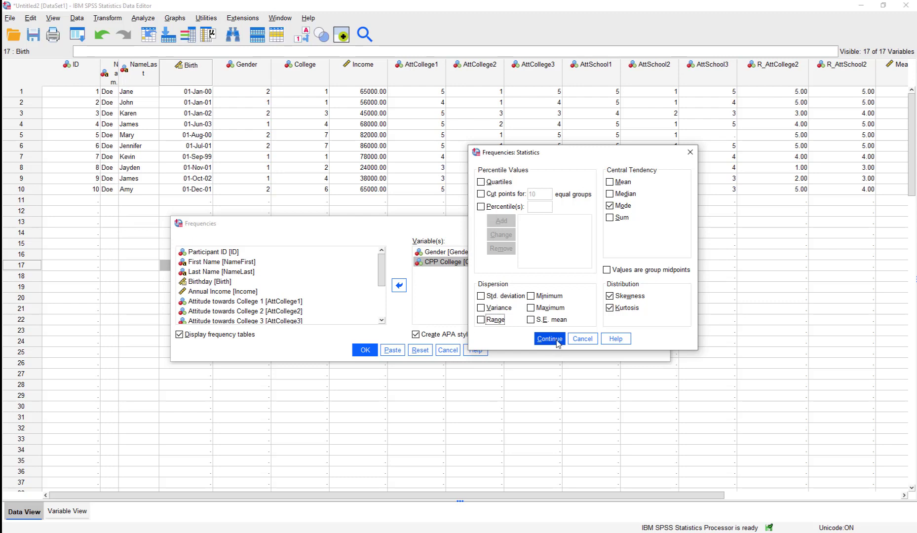
key(alt+w)
key(alt+k)
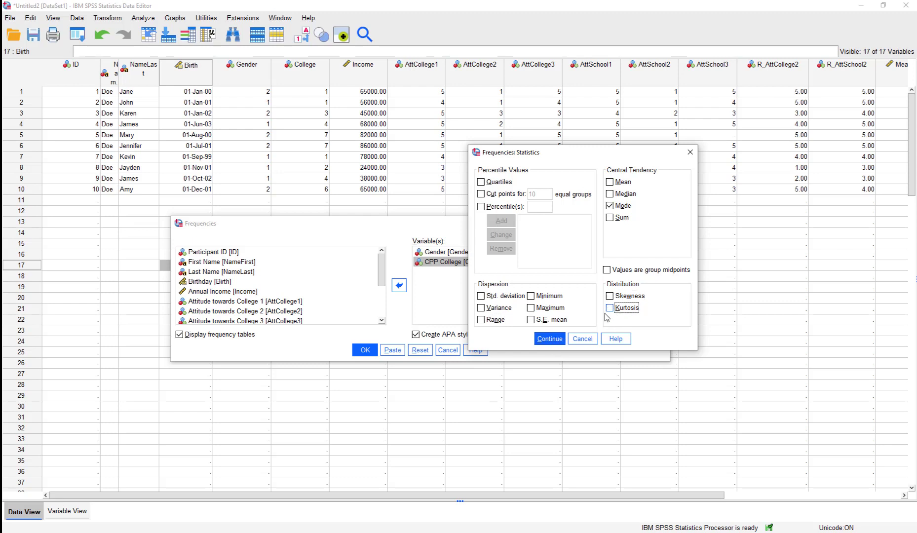
click(551, 339)
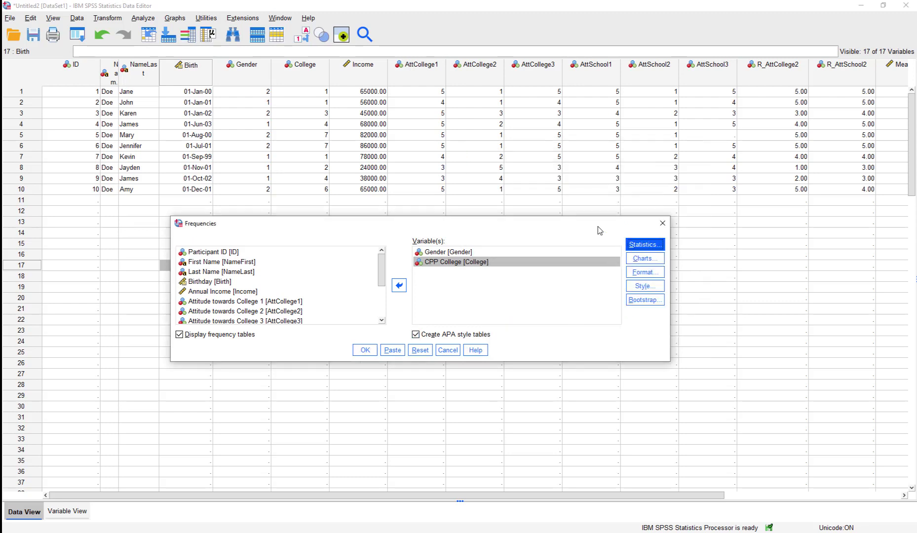
Set the chart type of the Gender and CPP College Frequencies analysis to bar charts with frequencies as chart values.
drag(598, 228, 651, 221)
click(699, 252)
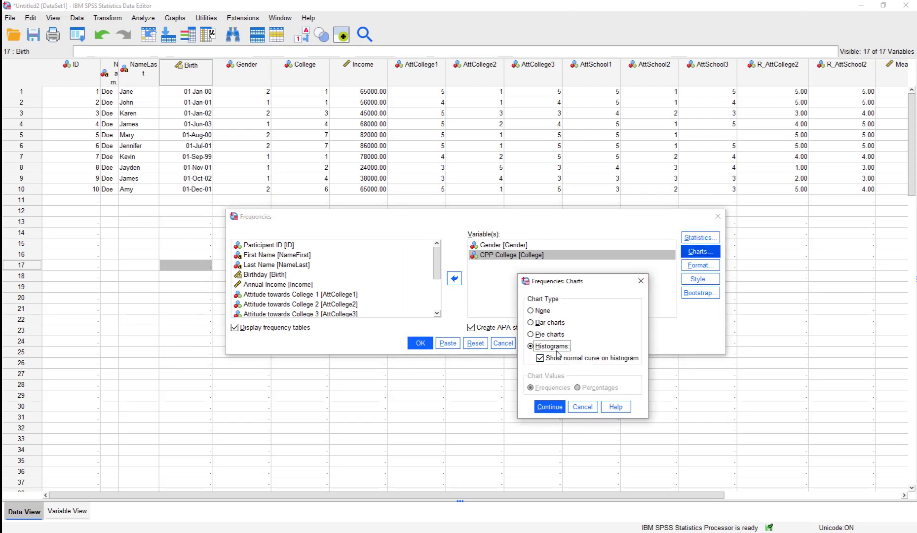
click(549, 325)
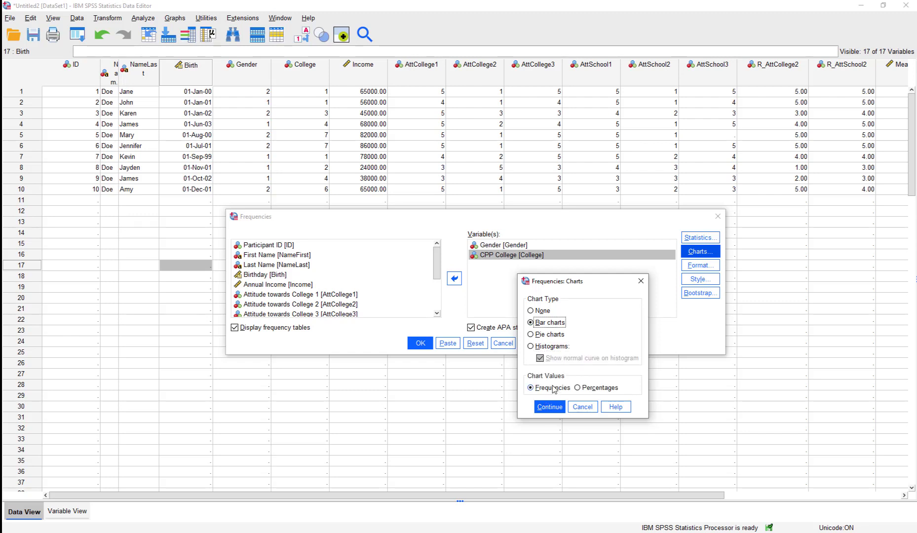
click(549, 407)
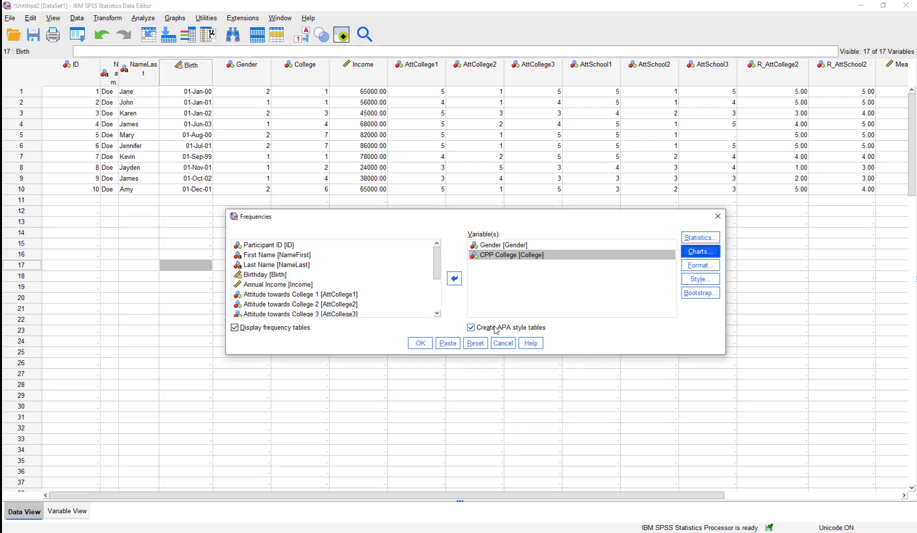
Paste the Gender and College Frequencies command into the syntax file and run it together with its OUTPUT MODIFY block.
click(437, 344)
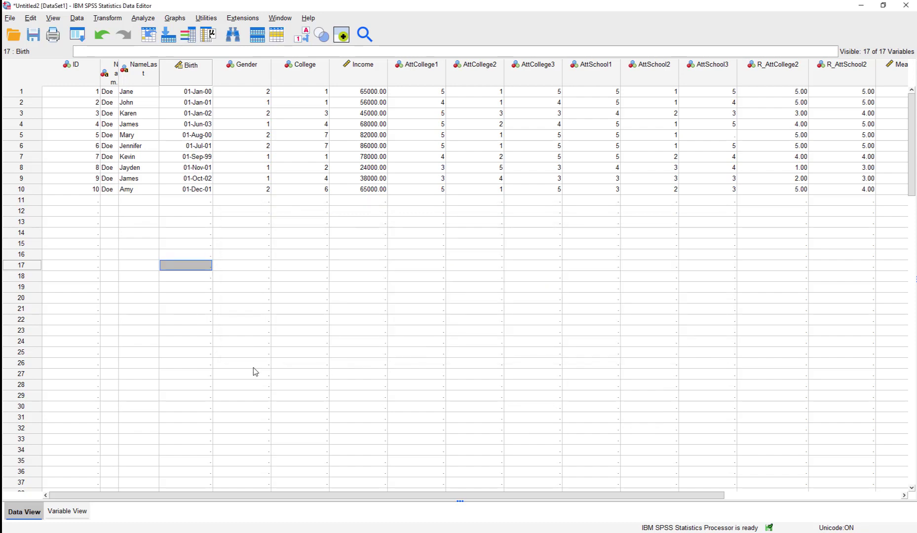
click(54, 302)
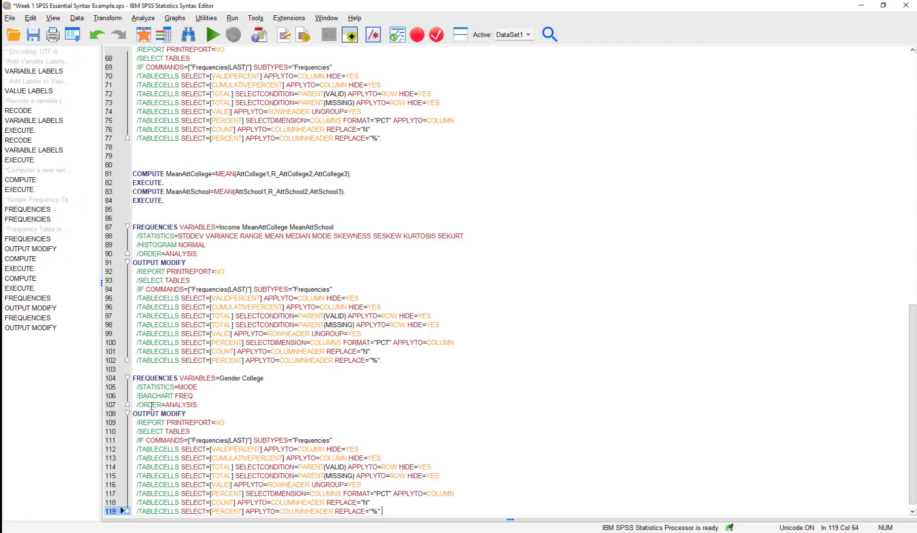
drag(403, 510, 126, 378)
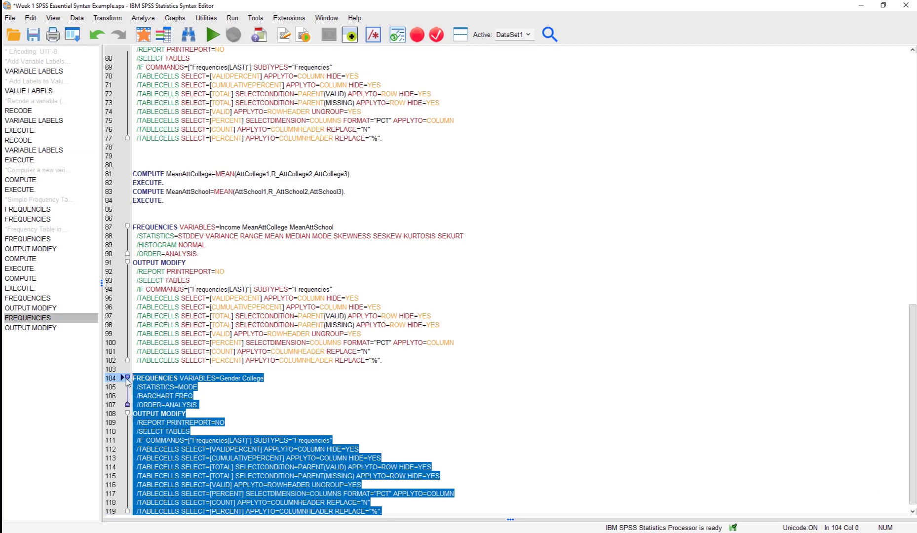
click(211, 35)
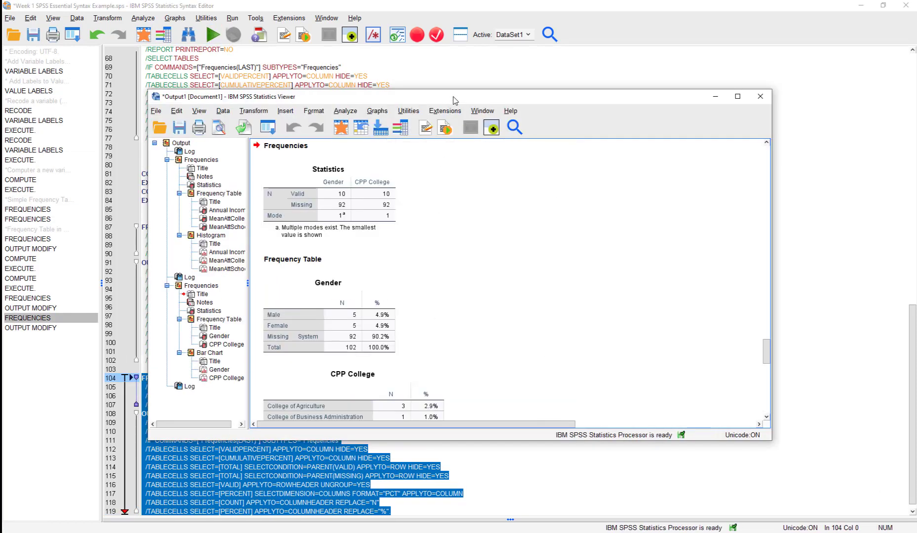
Examine the statistics and frequency tables for Gender and CPP College in the maximized output, checking the missing cases and the mode.
double_click(458, 96)
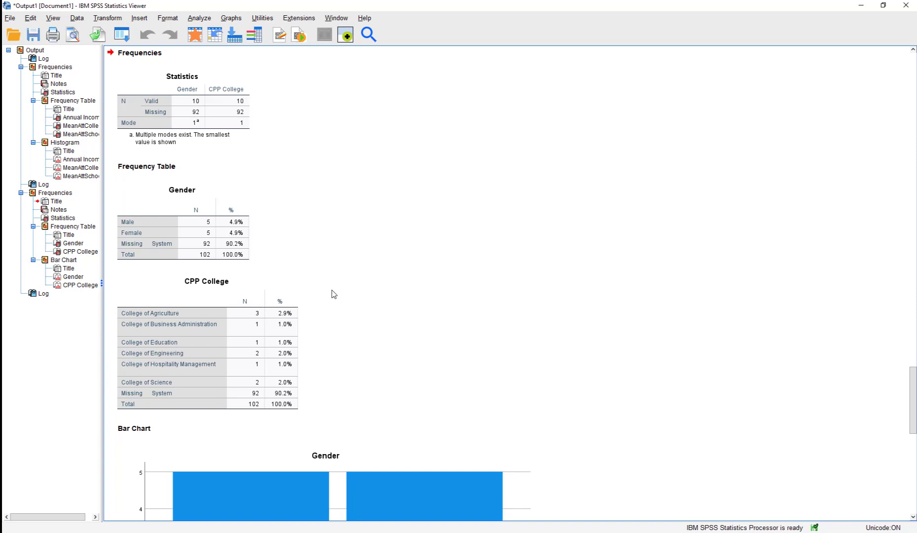
scroll(351, 274, down, 3)
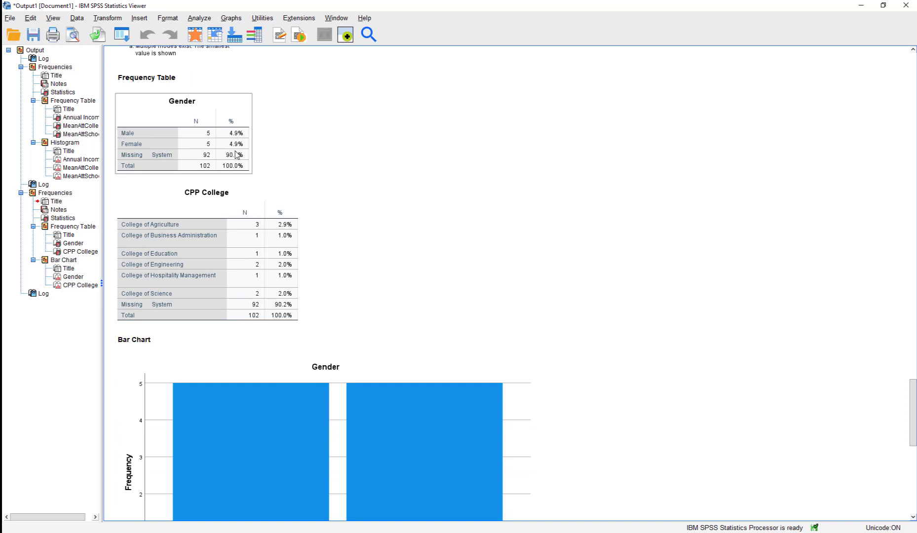
click(220, 150)
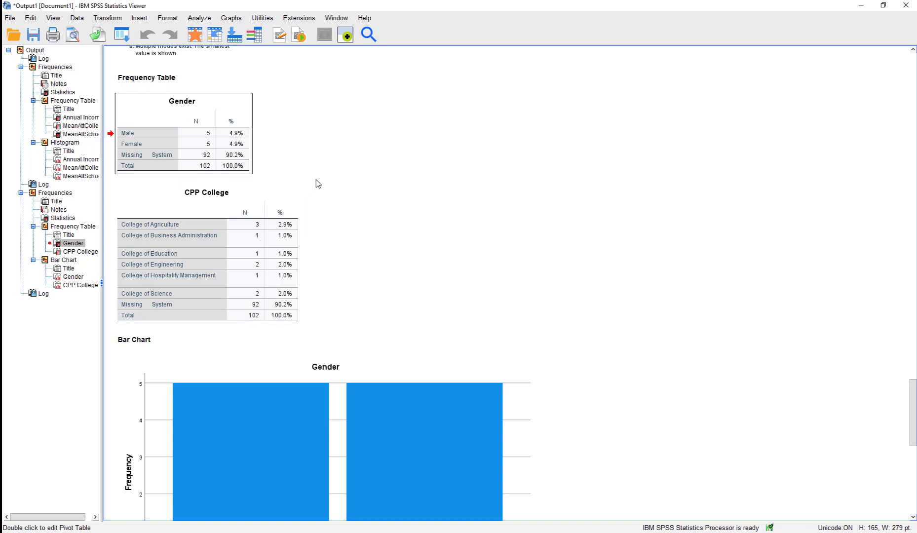
click(319, 181)
click(228, 163)
click(63, 92)
click(55, 193)
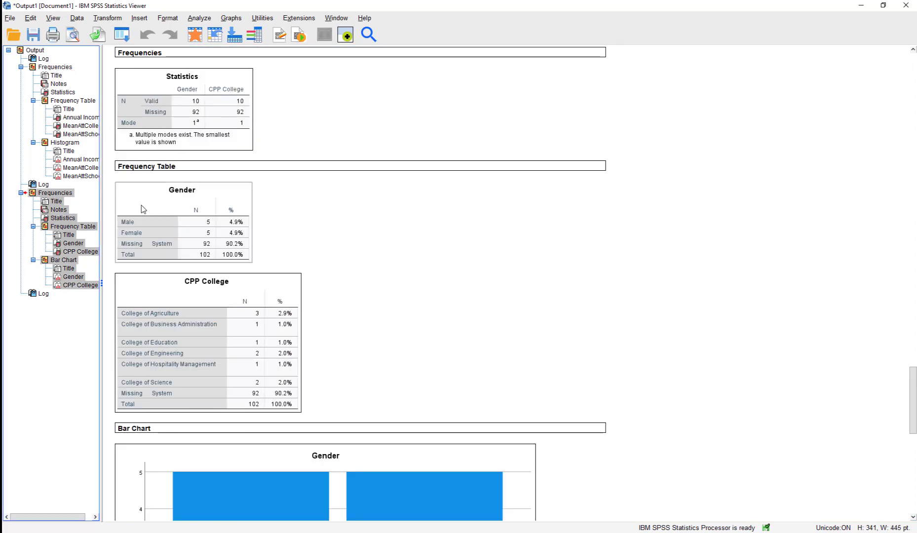
click(303, 250)
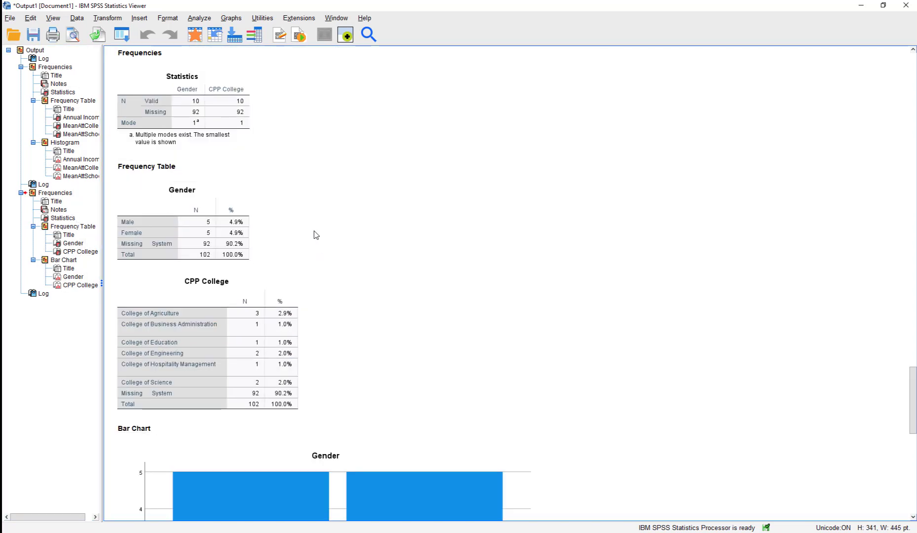
click(197, 123)
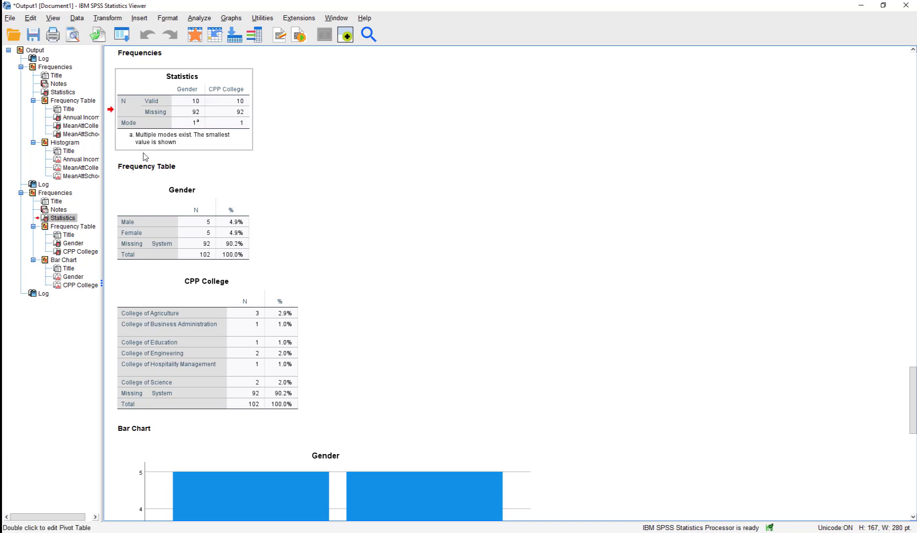
Return to the Data Editor and delete the empty cases in rows 11 to 102.
mouse_move(2, 227)
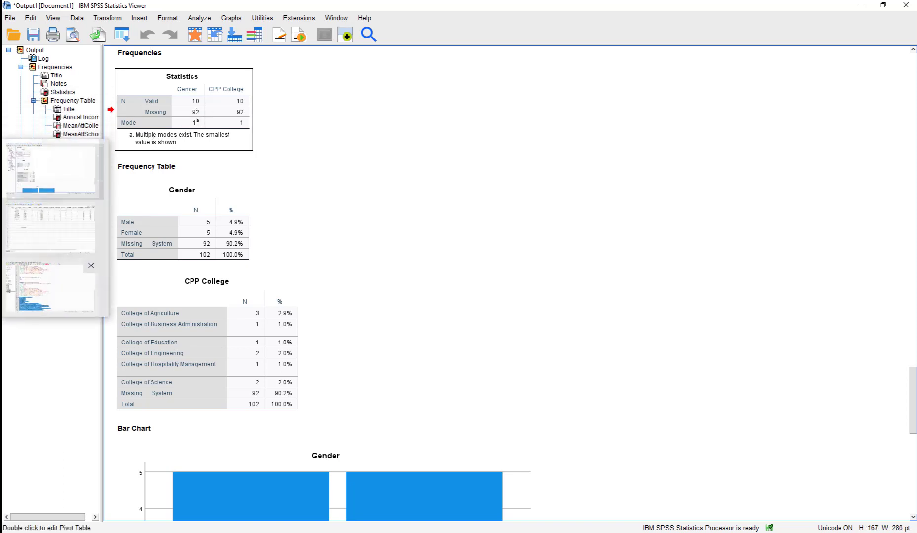
click(49, 227)
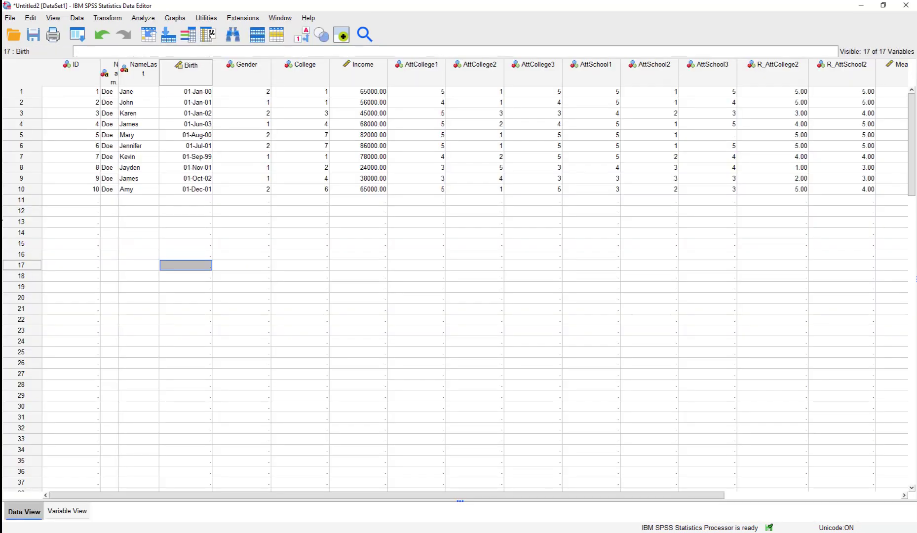
click(225, 245)
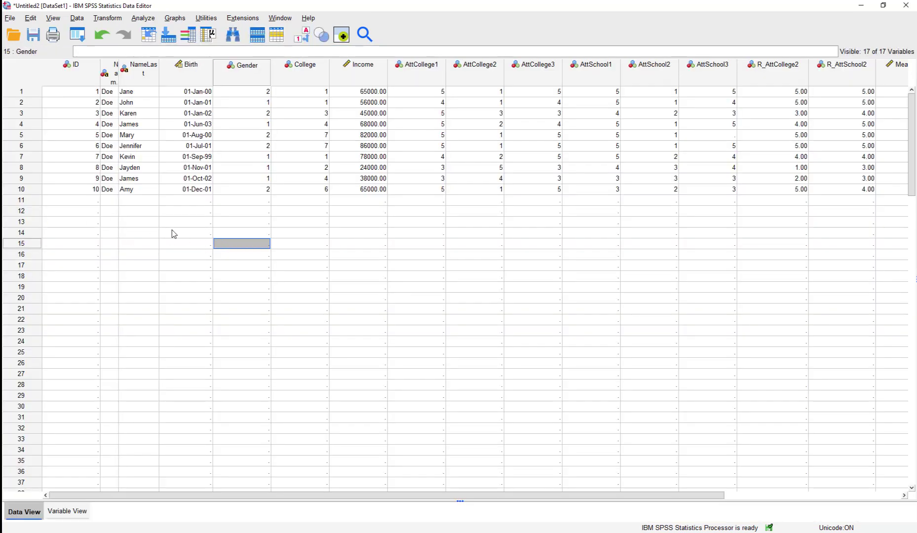
click(91, 212)
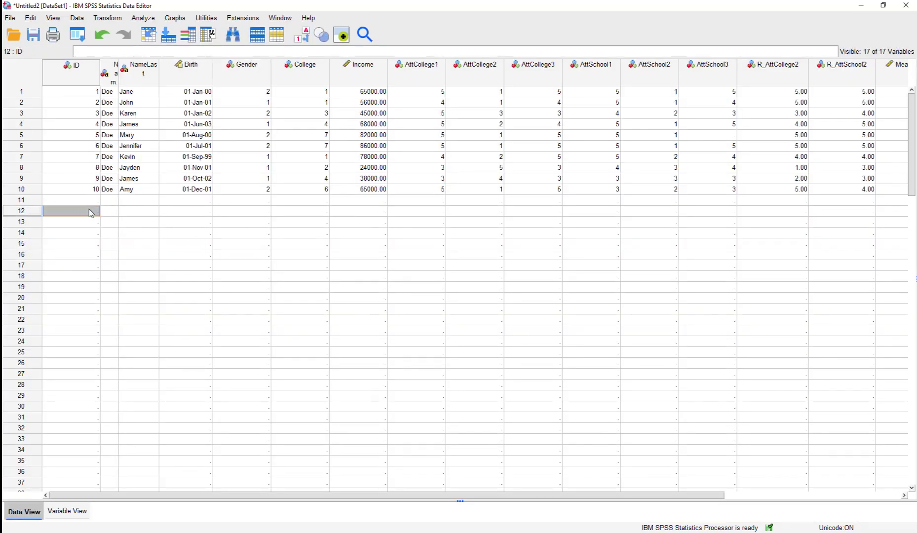
click(29, 202)
drag(30, 210, 42, 148)
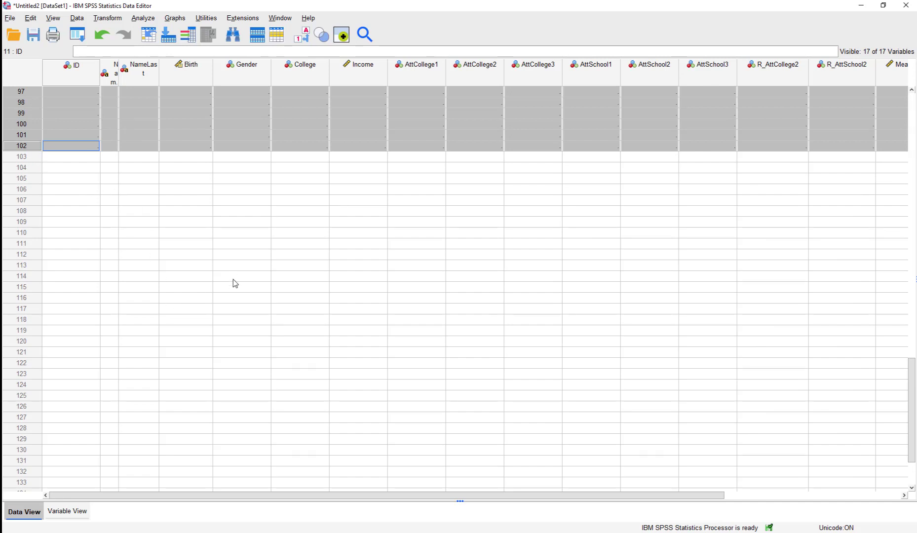
scroll(235, 282, up, 1)
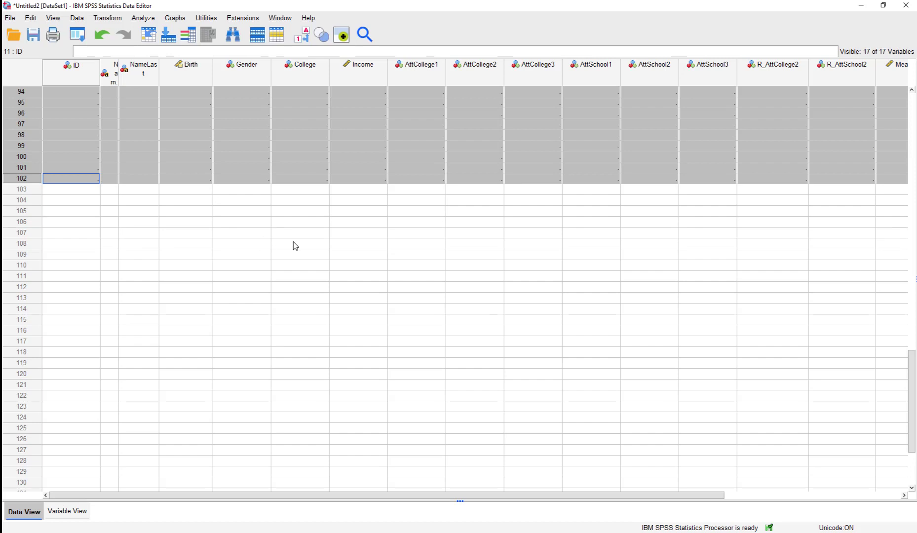
scroll(295, 246, up, 20)
scroll(284, 280, up, 4)
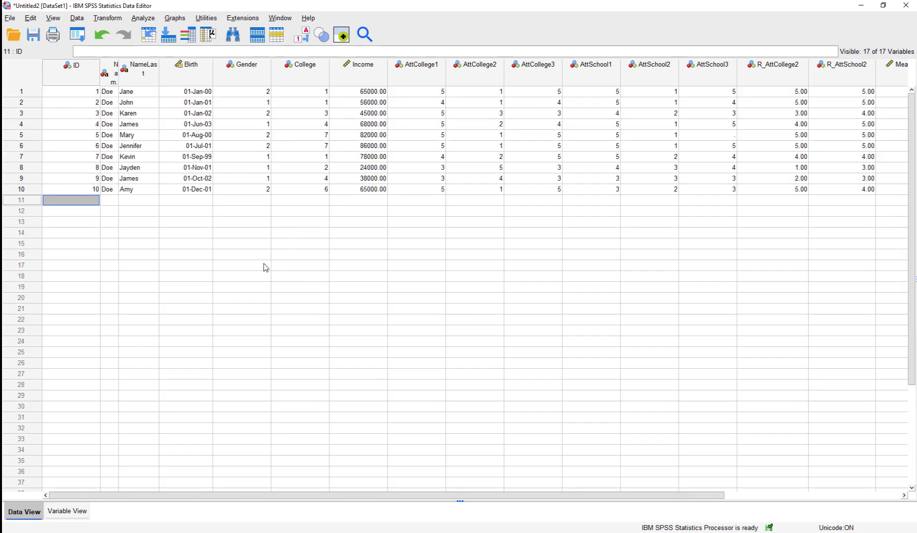
click(109, 308)
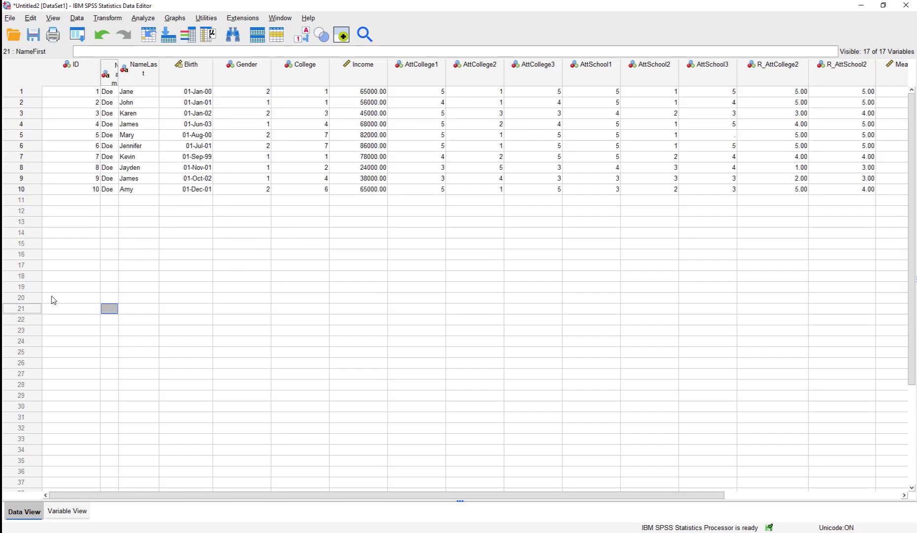
Rerun both Frequencies blocks in the syntax file, from Income MeanAttCollege MeanAttSchool through Gender College, lines 87 to 119.
click(94, 279)
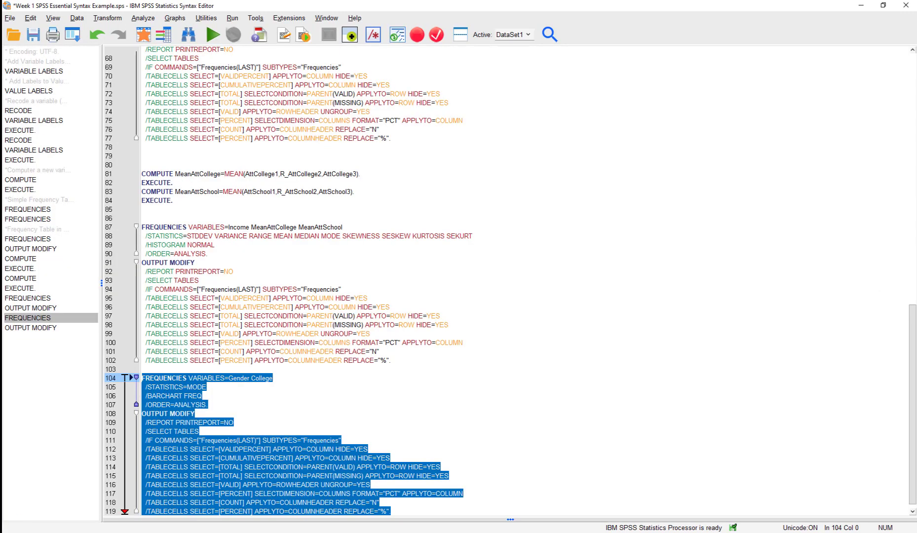
drag(410, 511, 127, 228)
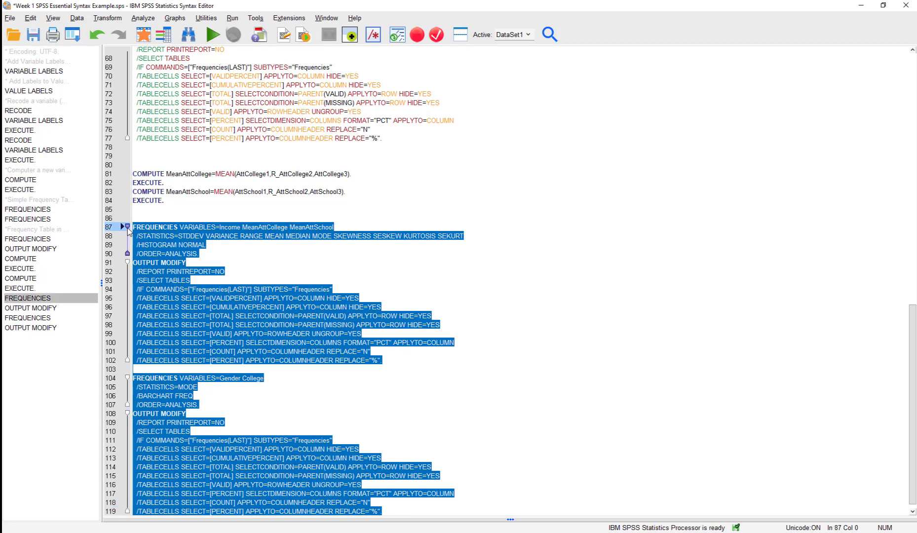
click(209, 37)
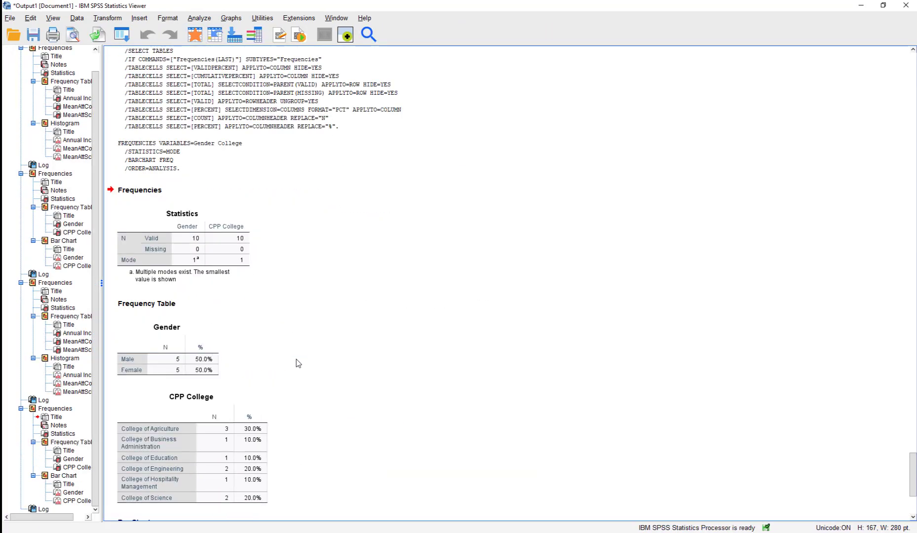
Examine the regenerated statistics table, frequency tables and bar charts for Gender and CPP College.
click(202, 269)
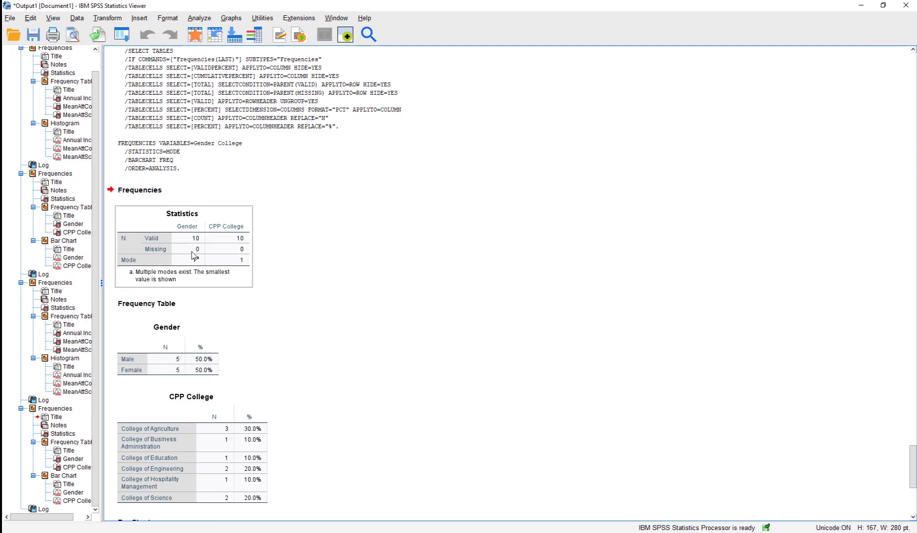
scroll(251, 345, down, 5)
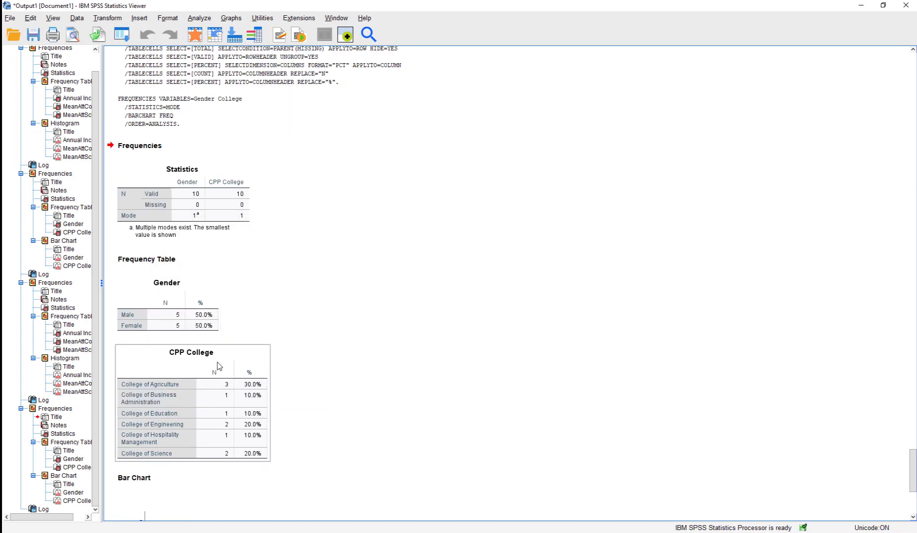
scroll(219, 366, down, 1)
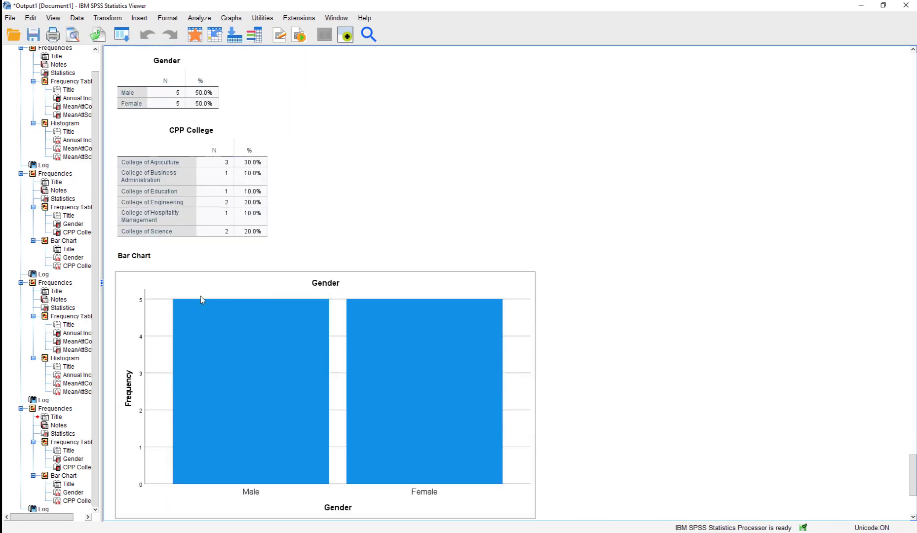
click(197, 108)
click(200, 172)
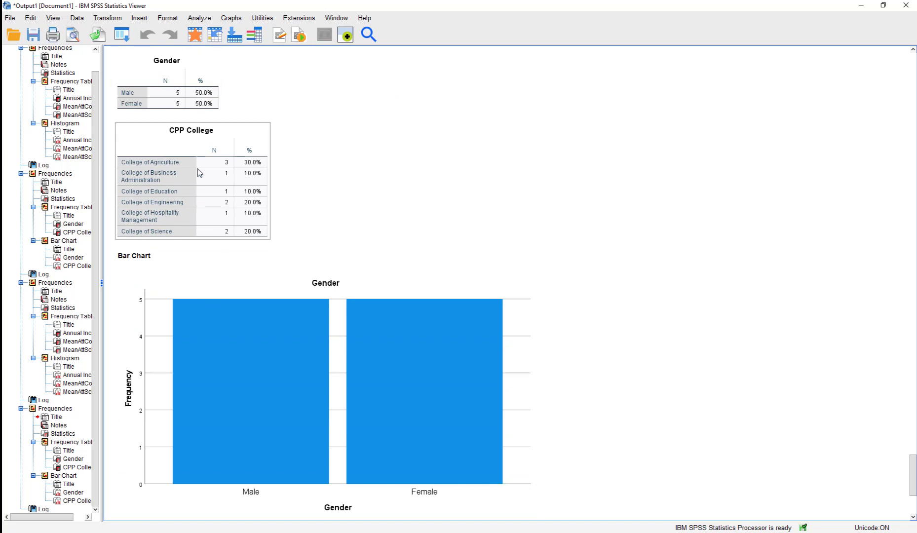
scroll(303, 245, down, 4)
click(303, 245)
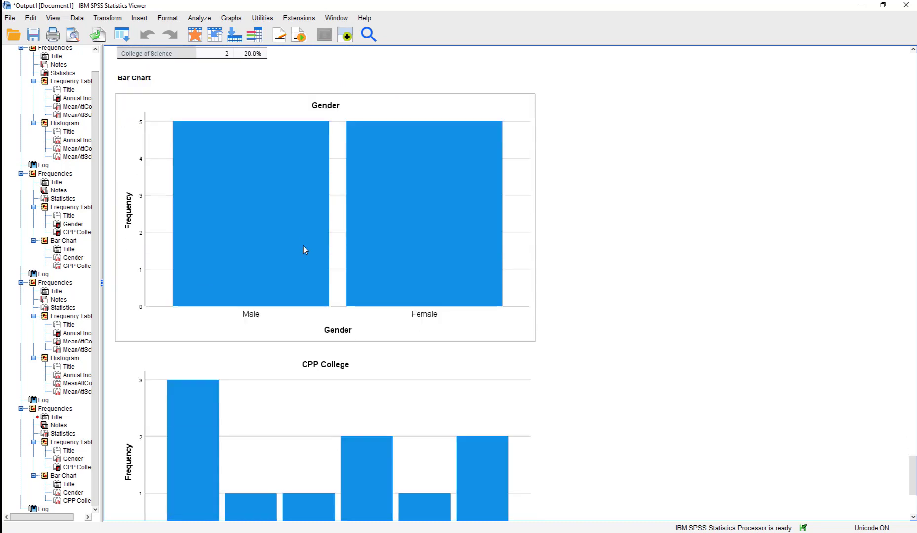
click(594, 332)
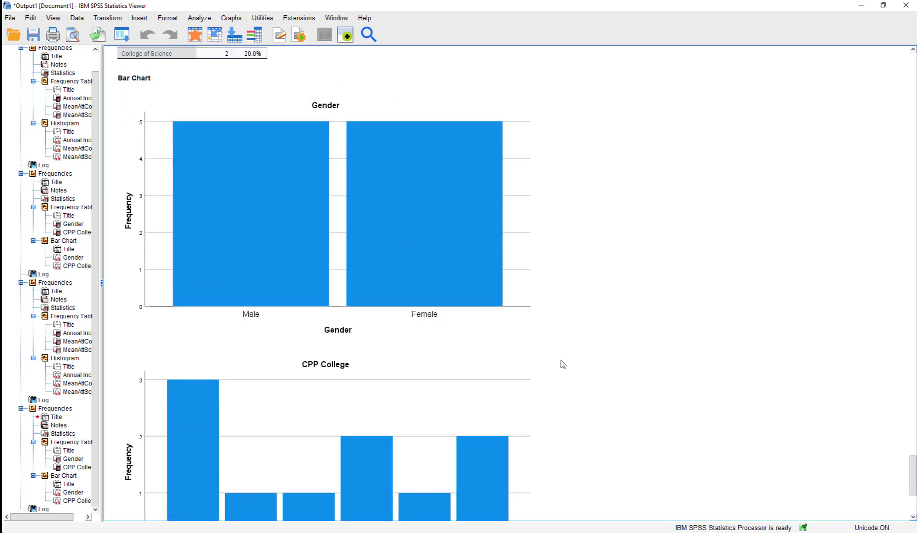